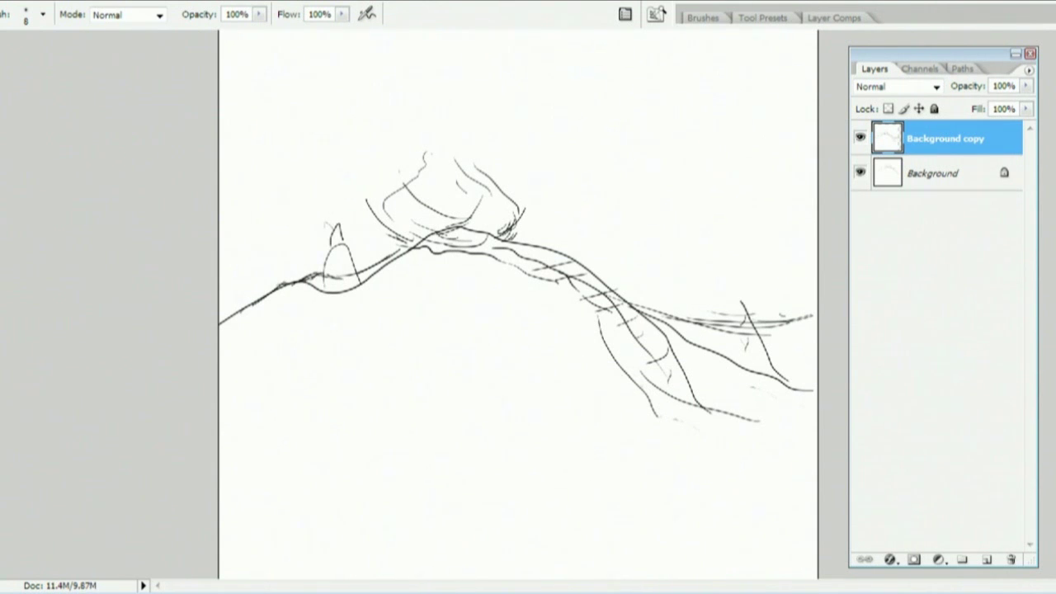
Hatch the curved shoreline right of the hill and sketch long horizontal water lines above it
{"action": "left_click_drag", "start_coordinate": [708, 326], "coordinate": [776, 328]}
{"action": "left_click_drag", "start_coordinate": [711, 331], "coordinate": [797, 319]}
{"action": "left_click_drag", "start_coordinate": [668, 304], "coordinate": [759, 313]}
{"action": "left_click_drag", "start_coordinate": [672, 310], "coordinate": [784, 307]}
{"action": "left_click_drag", "start_coordinate": [652, 286], "coordinate": [813, 281]}
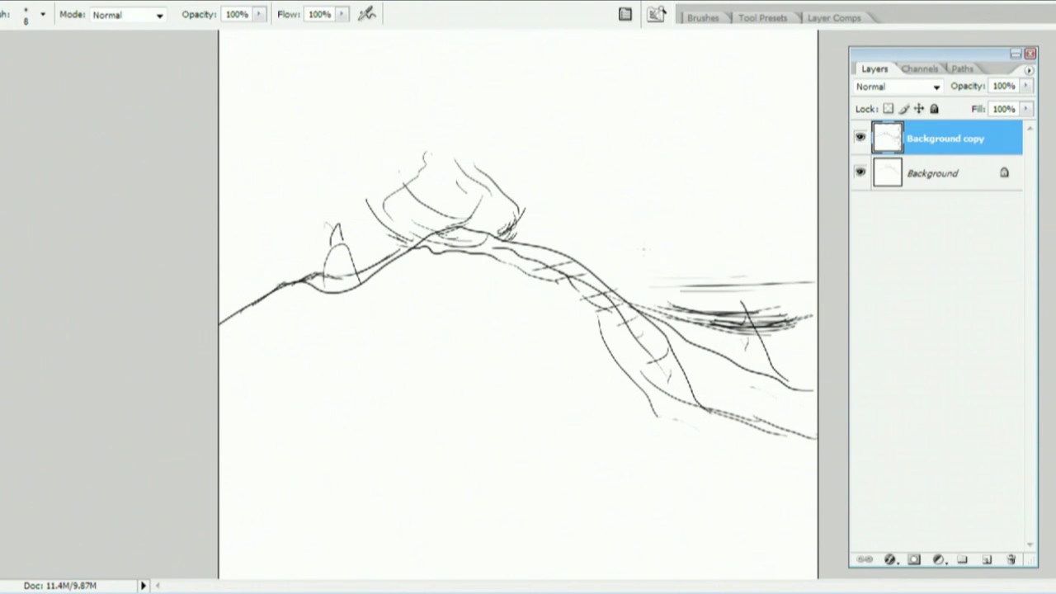
Sketch more horizontal strokes up to the horizon, from the hill's right side to the canvas edge
{"action": "left_click_drag", "start_coordinate": [633, 263], "coordinate": [771, 259]}
{"action": "left_click_drag", "start_coordinate": [587, 262], "coordinate": [768, 251]}
{"action": "left_click_drag", "start_coordinate": [665, 248], "coordinate": [807, 244]}
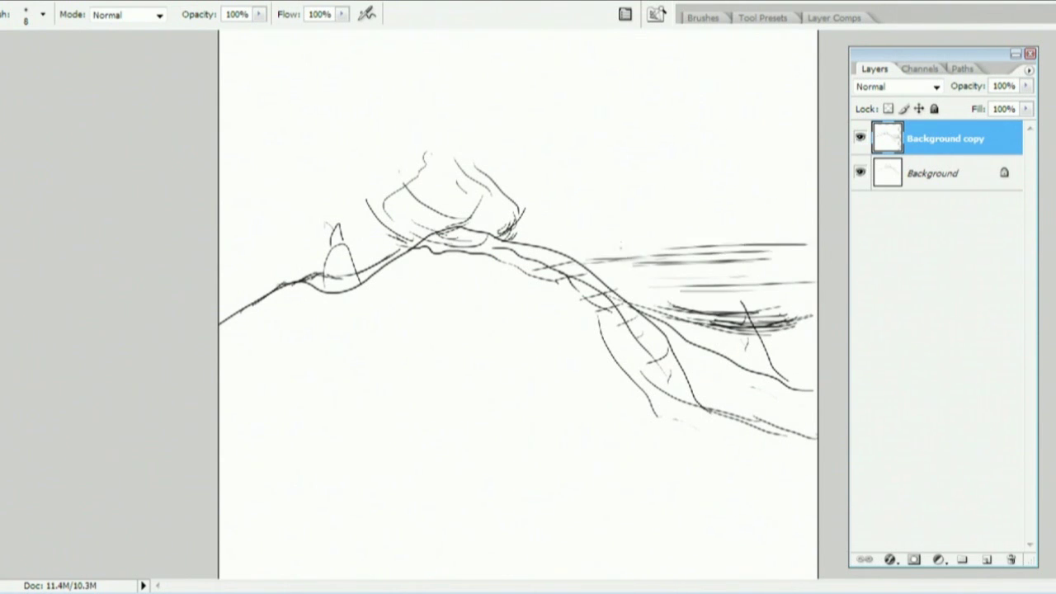
{"action": "left_click_drag", "start_coordinate": [605, 245], "coordinate": [785, 243]}
{"action": "mouse_move", "coordinate": [617, 245]}
{"action": "left_mouse_down"}
{"action": "mouse_move", "coordinate": [559, 244]}
{"action": "mouse_move", "coordinate": [830, 237]}
{"action": "mouse_move", "coordinate": [537, 240]}
{"action": "left_mouse_up"}
{"action": "left_click_drag", "start_coordinate": [537, 239], "coordinate": [797, 233]}
Merge the copied layer into the background and set the eraser's opacity control to Pen Pressure
{"action": "key", "text": "e"}
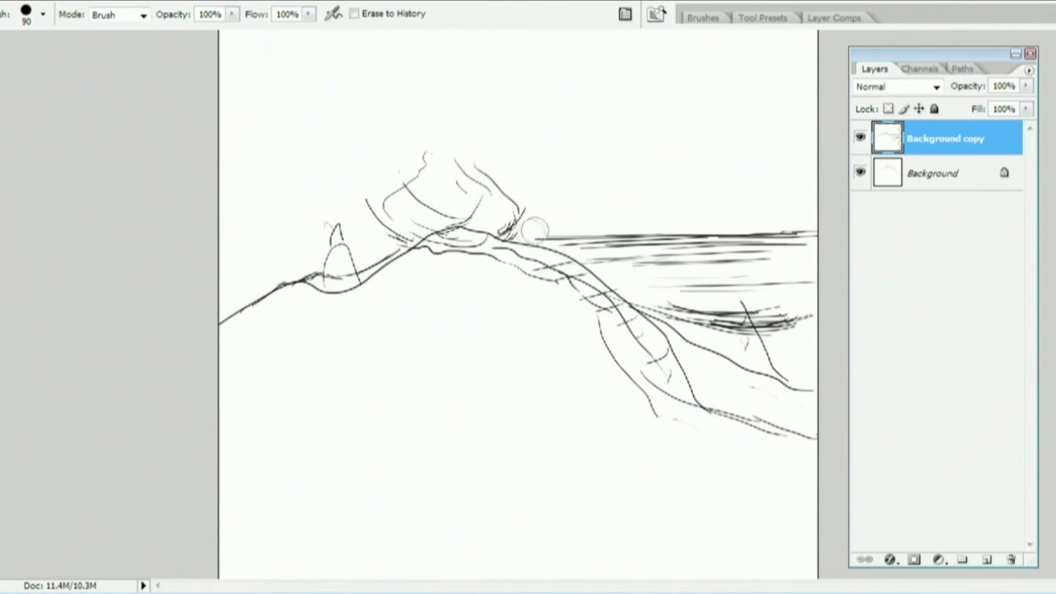
{"action": "key", "text": "ctrl+e"}
{"action": "left_click", "coordinate": [624, 14]}
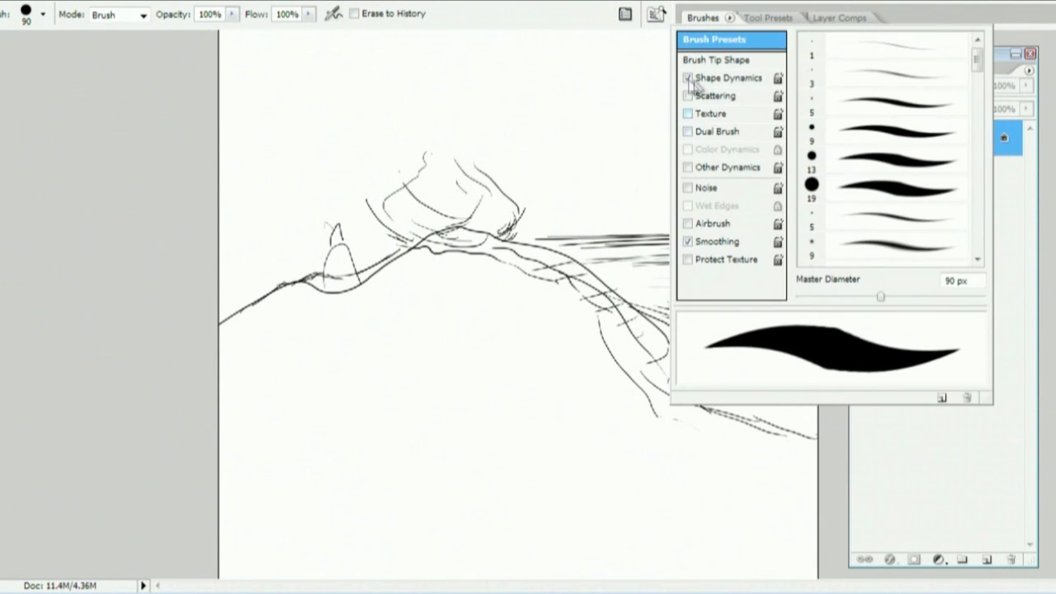
{"action": "left_click", "coordinate": [723, 167]}
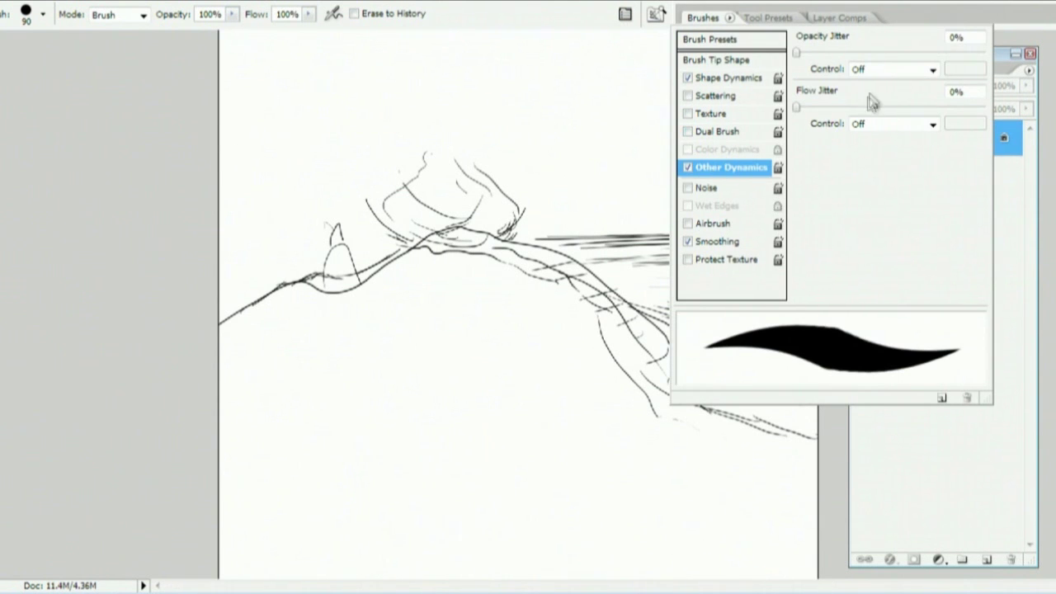
{"action": "left_click", "coordinate": [924, 69]}
{"action": "left_click", "coordinate": [915, 110]}
{"action": "left_click", "coordinate": [593, 142]}
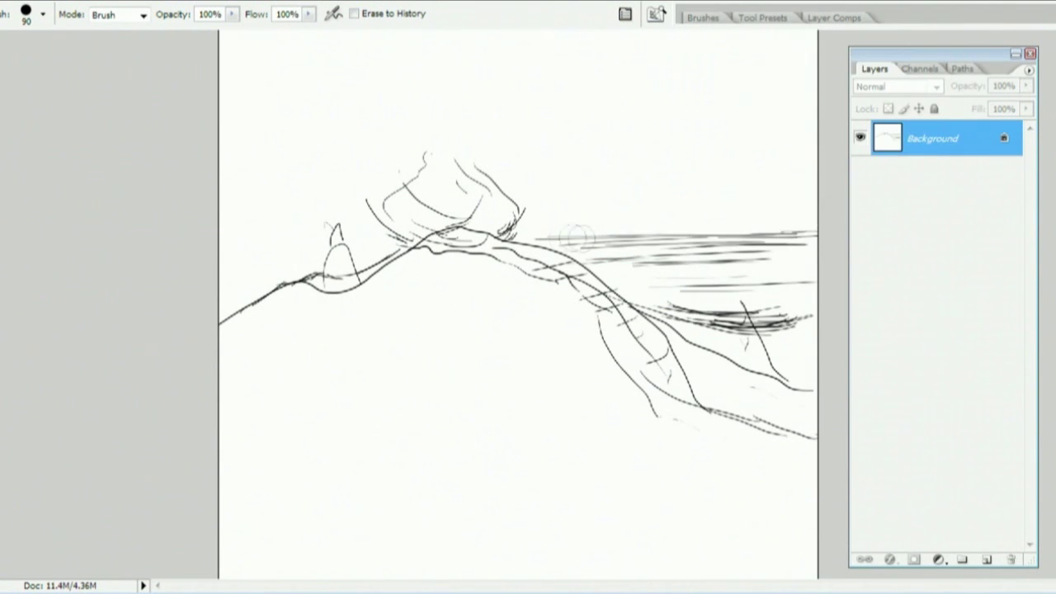
Fade the upper horizon lines with the eraser, then redraw the horizon and a ridge descending to the right edge
{"action": "mouse_move", "coordinate": [578, 237]}
{"action": "left_mouse_down"}
{"action": "mouse_move", "coordinate": [742, 220]}
{"action": "mouse_move", "coordinate": [813, 242]}
{"action": "mouse_move", "coordinate": [625, 240]}
{"action": "left_mouse_up"}
{"action": "key", "text": "b"}
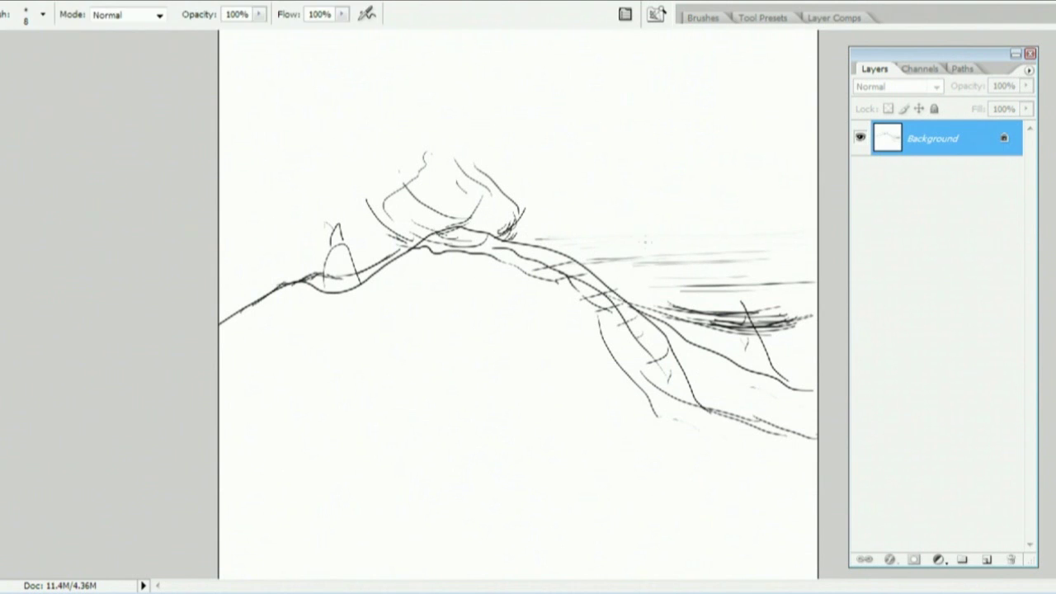
{"action": "mouse_move", "coordinate": [553, 252]}
{"action": "left_mouse_down"}
{"action": "mouse_move", "coordinate": [812, 251]}
{"action": "mouse_move", "coordinate": [595, 250]}
{"action": "mouse_move", "coordinate": [756, 246]}
{"action": "left_mouse_up"}
{"action": "mouse_move", "coordinate": [634, 241]}
{"action": "left_mouse_down"}
{"action": "mouse_move", "coordinate": [733, 242]}
{"action": "mouse_move", "coordinate": [767, 294]}
{"action": "mouse_move", "coordinate": [767, 367]}
{"action": "left_mouse_up"}
{"action": "key", "text": "e"}
{"action": "key", "text": "b"}
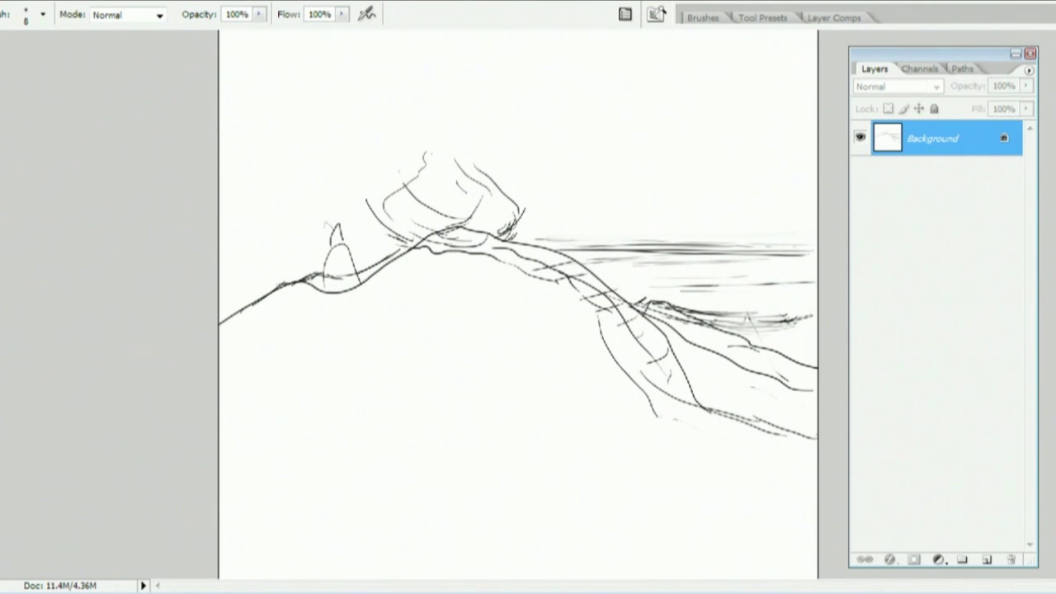
Shift the whole sketch up and to the left, and duplicate the background onto a new layer
{"action": "key", "text": "v"}
{"action": "left_click_drag", "start_coordinate": [389, 243], "coordinate": [328, 236]}
{"action": "key", "text": "Return"}
{"action": "left_click_drag", "start_coordinate": [560, 243], "coordinate": [495, 233]}
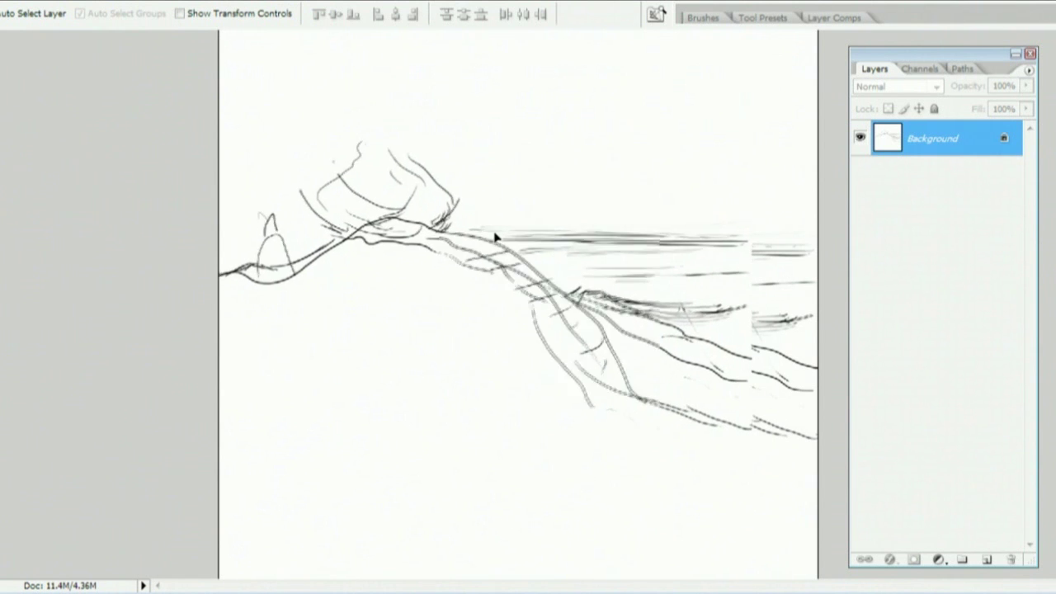
{"action": "key", "text": "ctrl+j"}
{"action": "key", "text": "b"}
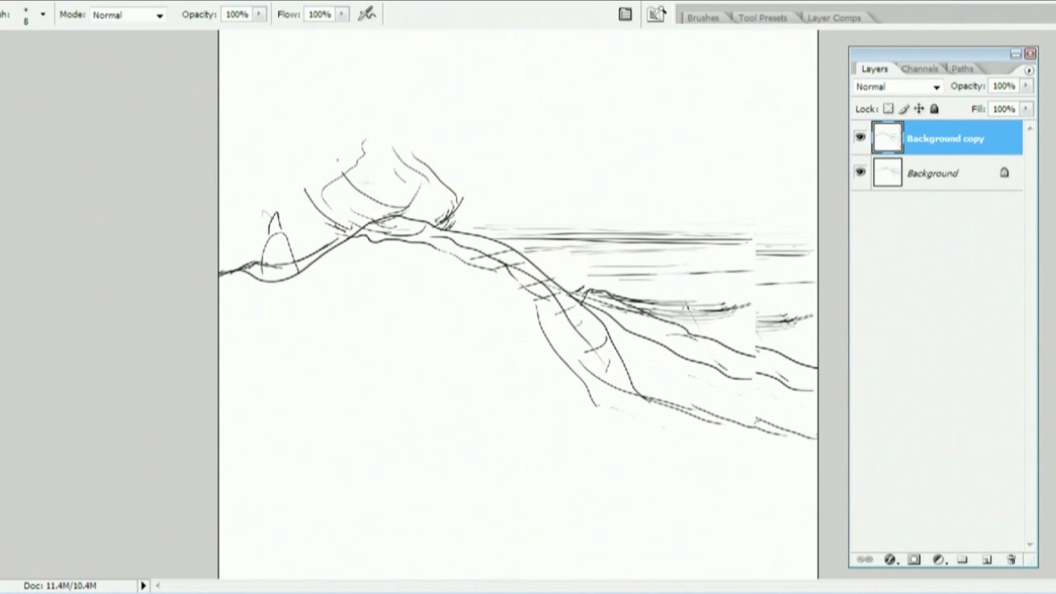
Merge the duplicate layer down and erase the hill outline and small pointed shape left of the boulder
{"action": "key", "text": "e"}
{"action": "mouse_move", "coordinate": [271, 283]}
{"action": "left_mouse_down"}
{"action": "mouse_move", "coordinate": [253, 242]}
{"action": "mouse_move", "coordinate": [298, 280]}
{"action": "mouse_move", "coordinate": [297, 247]}
{"action": "mouse_move", "coordinate": [269, 281]}
{"action": "mouse_move", "coordinate": [212, 273]}
{"action": "left_mouse_up"}
{"action": "key", "text": "ctrl+z"}
{"action": "key", "text": "b"}
{"action": "key", "text": "ctrl+e"}
{"action": "key", "text": "e"}
Draw a new stepped hill contour left of the boulder and erase the loose contour lines below the right slope
{"action": "key", "text": "b"}
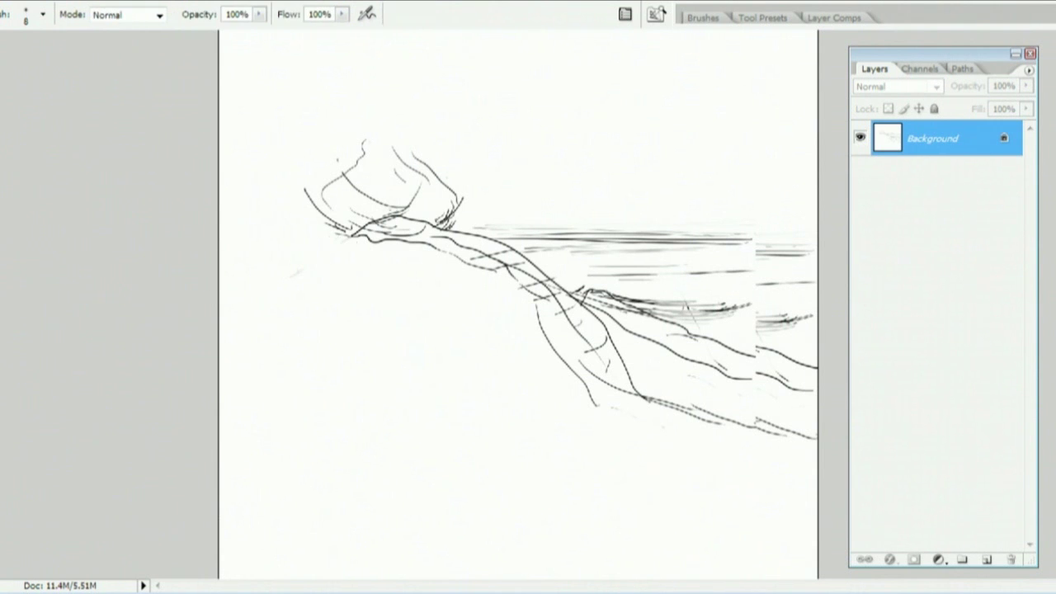
{"action": "key", "text": "e"}
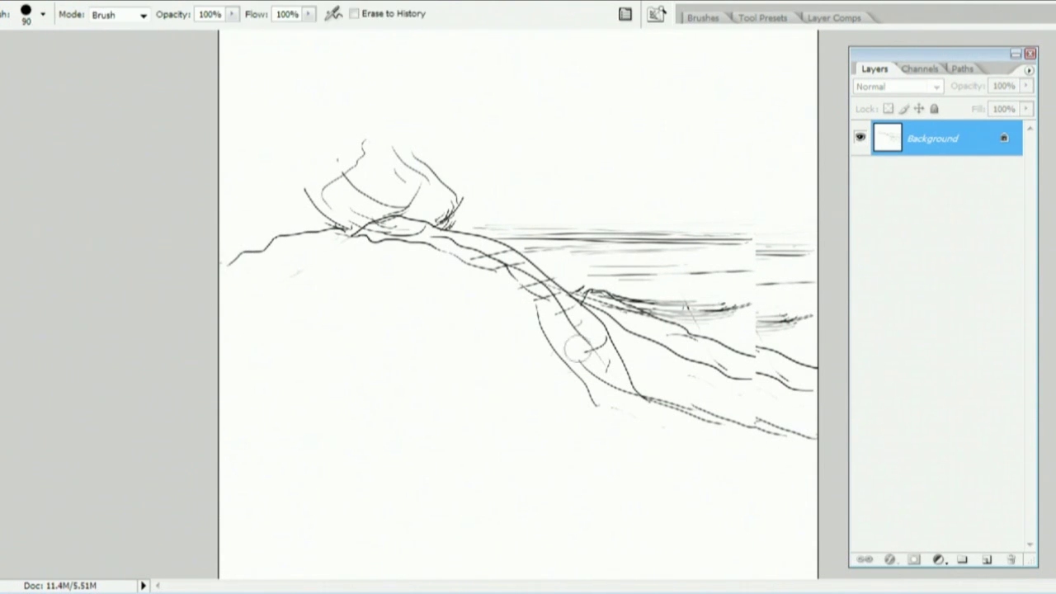
{"action": "mouse_move", "coordinate": [545, 332]}
{"action": "left_mouse_down"}
{"action": "mouse_move", "coordinate": [635, 400]}
{"action": "mouse_move", "coordinate": [701, 416]}
{"action": "left_mouse_up"}
{"action": "key", "text": "b"}
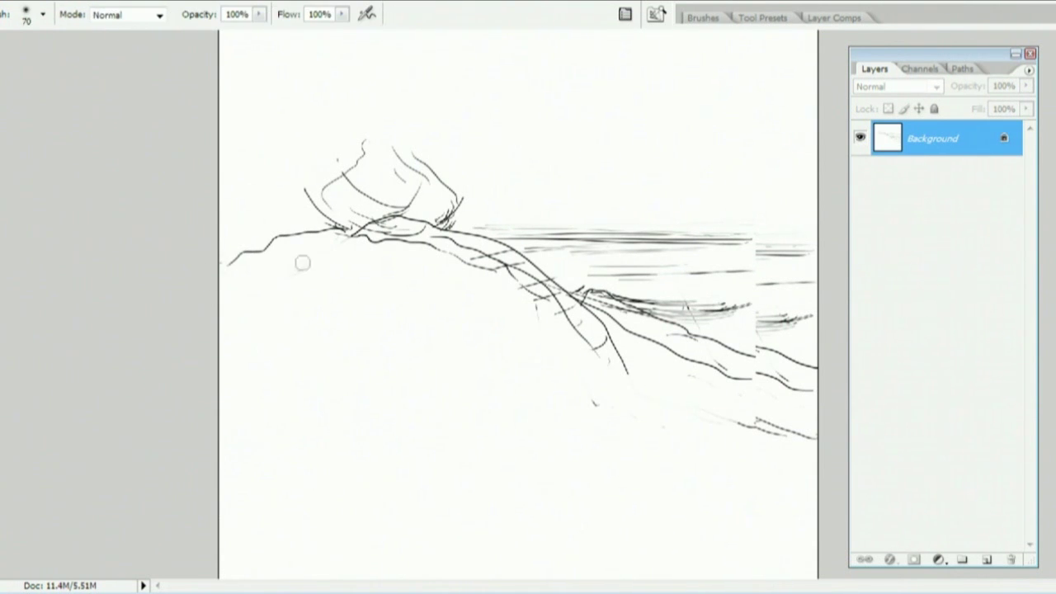
Switch to a hard round 175 px brush and block in the hill's mass with black below the contour
{"action": "key", "text": "bracketright"}
{"action": "key", "text": "bracketright"}
{"action": "key", "text": "bracketright"}
{"action": "key", "text": "bracketright"}
{"action": "key", "text": "bracketright"}
{"action": "key", "text": "bracketright"}
{"action": "left_click", "coordinate": [41, 14]}
{"action": "left_click_drag", "start_coordinate": [2, 120], "coordinate": [122, 132]}
{"action": "left_click", "coordinate": [150, 377]}
{"action": "mouse_move", "coordinate": [294, 275]}
{"action": "left_mouse_down"}
{"action": "mouse_move", "coordinate": [346, 458]}
{"action": "mouse_move", "coordinate": [487, 326]}
{"action": "mouse_move", "coordinate": [587, 372]}
{"action": "left_mouse_up"}
Enable Other Dynamics for the brush, keeping Shape Dynamics on with size controlled by Pen Pressure
{"action": "left_click", "coordinate": [625, 14]}
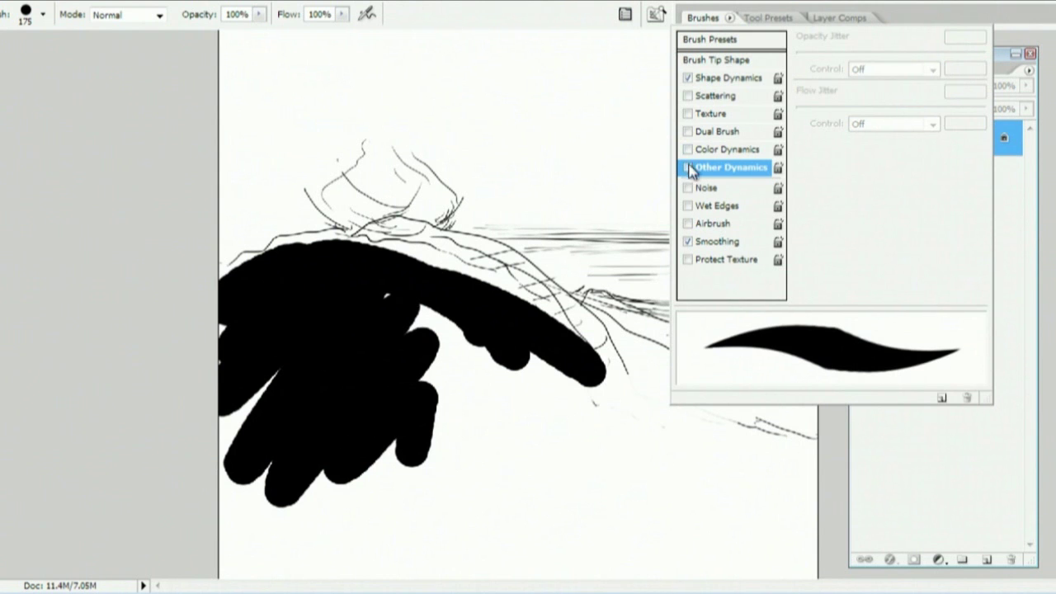
{"action": "left_click", "coordinate": [688, 167]}
{"action": "left_click", "coordinate": [688, 78]}
{"action": "left_click", "coordinate": [726, 76]}
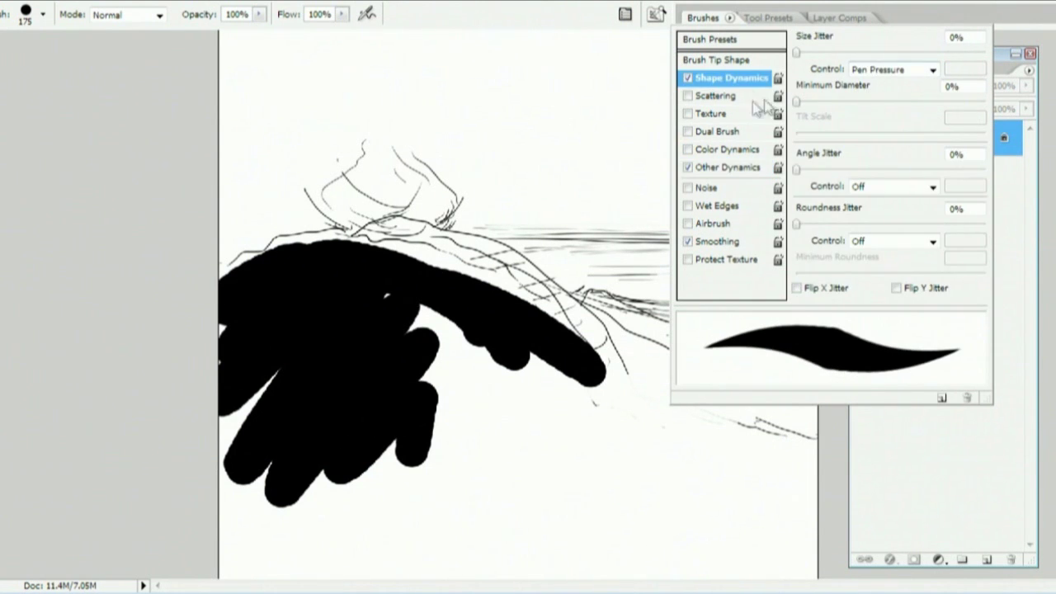
{"action": "left_click", "coordinate": [417, 325]}
{"action": "left_click", "coordinate": [49, 3]}
{"action": "mouse_move", "coordinate": [79, 12]}
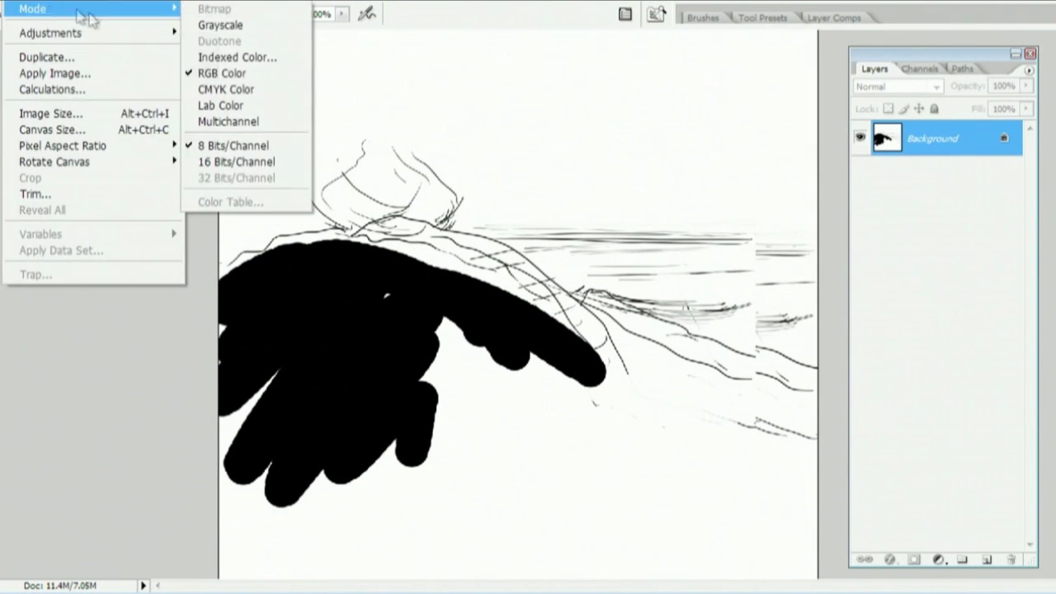
{"action": "key", "text": "Escape"}
Set the brush's opacity control to Pen Pressure and fill the remaining foreground slope with black and dark gray strokes
{"action": "mouse_move", "coordinate": [419, 302]}
{"action": "left_mouse_down"}
{"action": "mouse_move", "coordinate": [553, 430]}
{"action": "mouse_move", "coordinate": [559, 460]}
{"action": "left_mouse_up"}
{"action": "left_click", "coordinate": [624, 14]}
{"action": "left_click", "coordinate": [726, 167]}
{"action": "left_click", "coordinate": [895, 70]}
{"action": "left_click", "coordinate": [887, 105]}
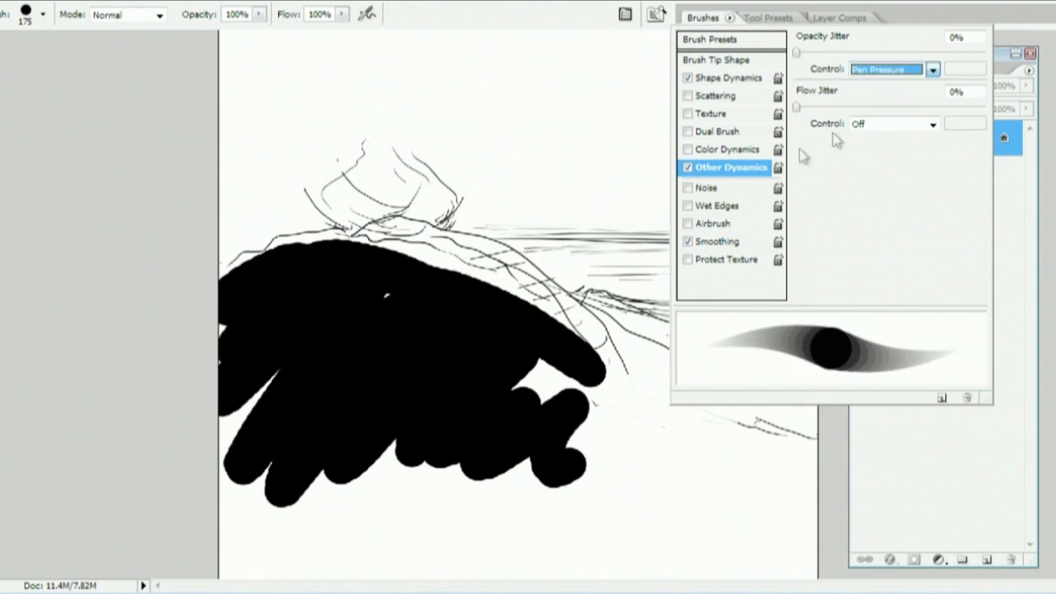
{"action": "left_click", "coordinate": [548, 385]}
{"action": "mouse_move", "coordinate": [538, 379]}
{"action": "left_mouse_down"}
{"action": "mouse_move", "coordinate": [850, 464]}
{"action": "mouse_move", "coordinate": [474, 389]}
{"action": "mouse_move", "coordinate": [481, 484]}
{"action": "mouse_move", "coordinate": [742, 460]}
{"action": "mouse_move", "coordinate": [597, 388]}
{"action": "left_mouse_up"}
{"action": "mouse_move", "coordinate": [207, 385]}
{"action": "left_mouse_down"}
{"action": "mouse_move", "coordinate": [290, 536]}
{"action": "mouse_move", "coordinate": [401, 519]}
{"action": "mouse_move", "coordinate": [665, 513]}
{"action": "mouse_move", "coordinate": [849, 342]}
{"action": "left_mouse_up"}
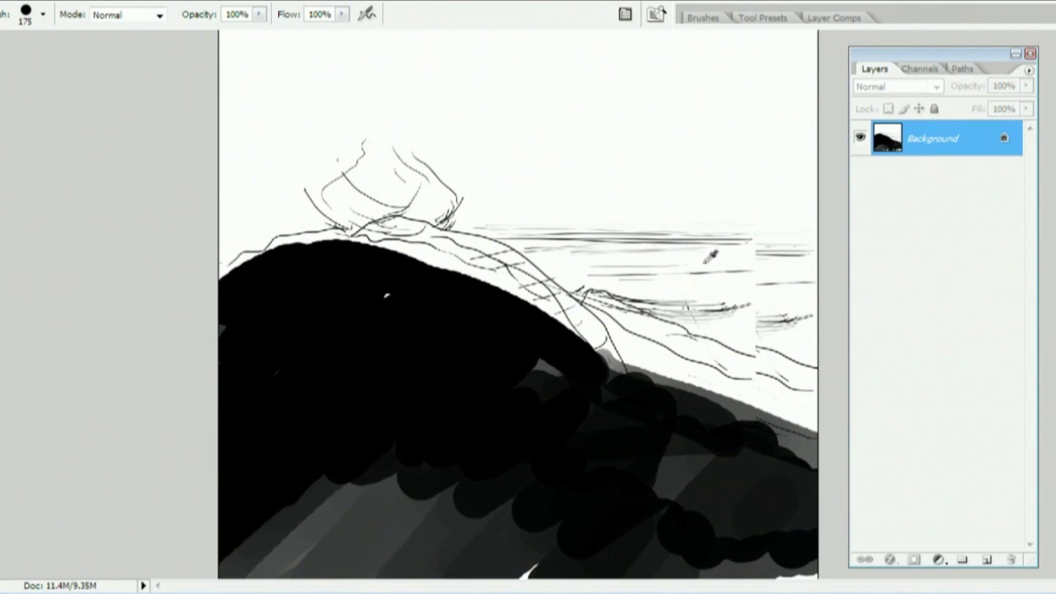
Cover the seam in the water lines with sampled white, and paint gray along the hill's left edge at 40 px
{"action": "left_click", "coordinate": [705, 263], "text": "alt"}
{"action": "mouse_move", "coordinate": [733, 252]}
{"action": "left_mouse_down"}
{"action": "mouse_move", "coordinate": [788, 258]}
{"action": "mouse_move", "coordinate": [717, 251]}
{"action": "mouse_move", "coordinate": [821, 285]}
{"action": "mouse_move", "coordinate": [787, 295]}
{"action": "left_mouse_up"}
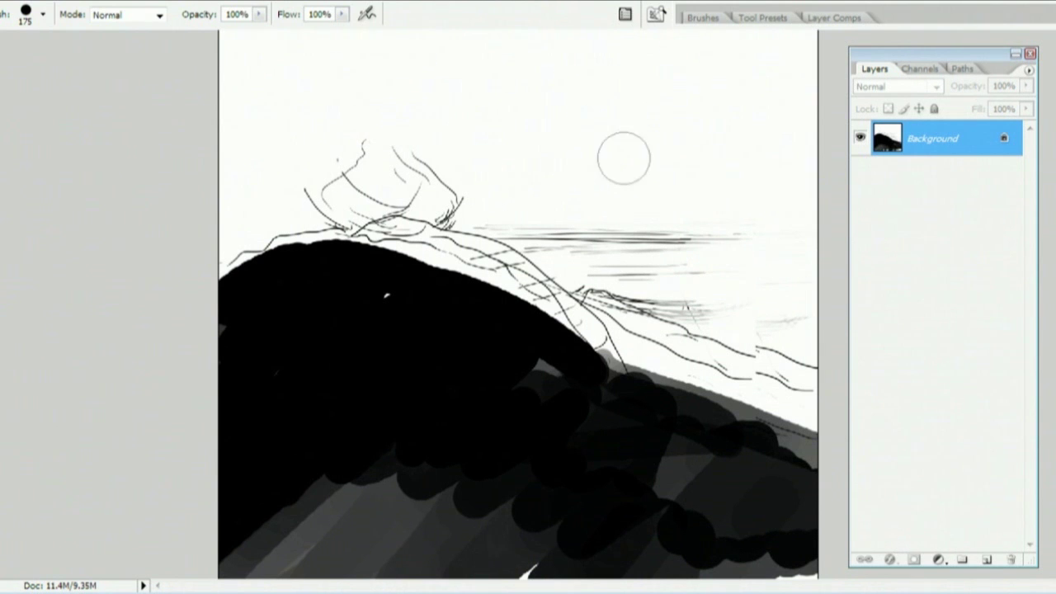
{"action": "key", "text": "bracketleft"}
{"action": "key", "text": "bracketleft"}
{"action": "key", "text": "bracketleft"}
{"action": "key", "text": "bracketleft"}
{"action": "key", "text": "bracketleft"}
{"action": "key", "text": "bracketleft"}
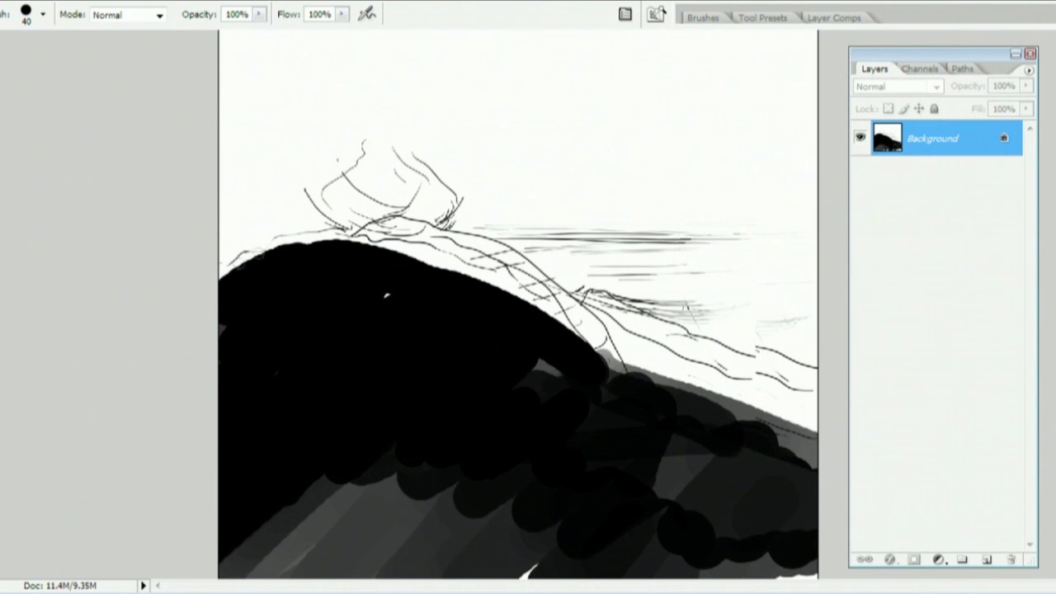
{"action": "left_click_drag", "start_coordinate": [280, 237], "coordinate": [216, 273]}
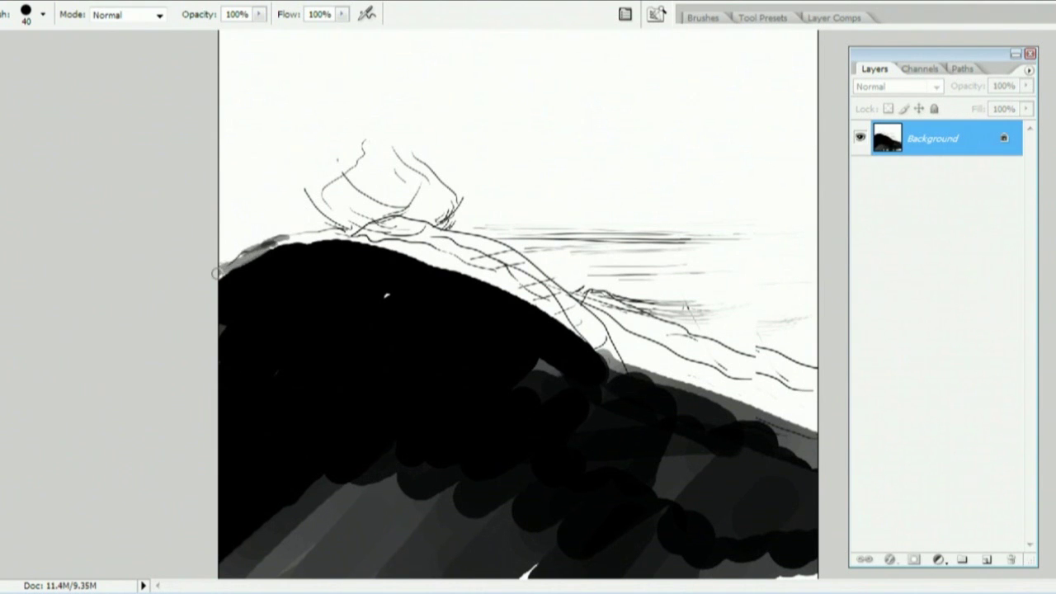
Turn off the brush's Shape Dynamics and paint the slope right of the hill in mid gray up to the shoreline
{"action": "left_click", "coordinate": [626, 15]}
{"action": "left_click", "coordinate": [688, 78]}
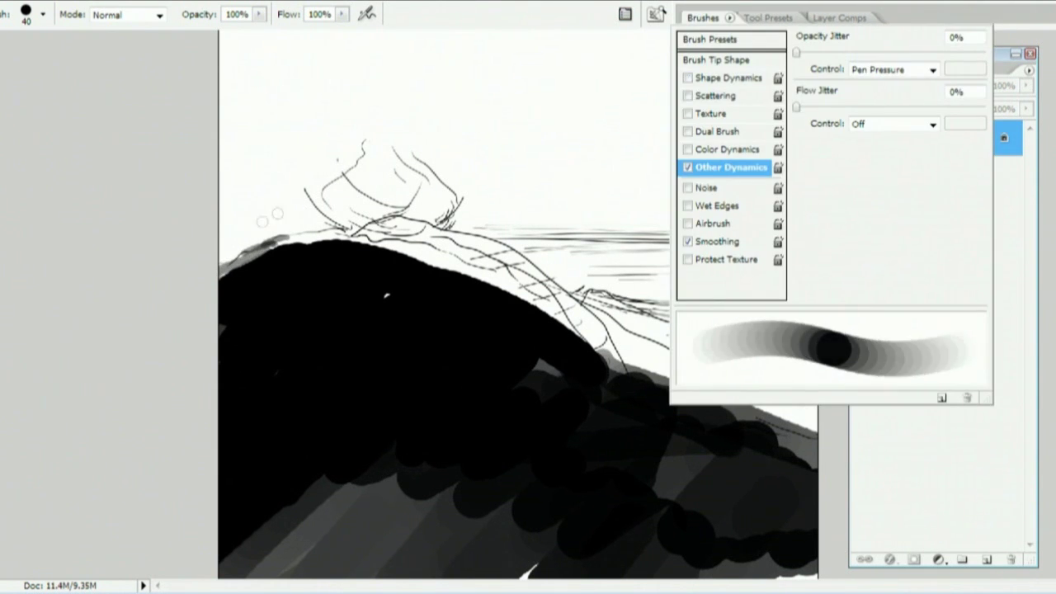
{"action": "left_click", "coordinate": [197, 288]}
{"action": "mouse_move", "coordinate": [542, 320]}
{"action": "left_mouse_down"}
{"action": "mouse_move", "coordinate": [612, 295]}
{"action": "mouse_move", "coordinate": [690, 310]}
{"action": "mouse_move", "coordinate": [661, 402]}
{"action": "mouse_move", "coordinate": [800, 366]}
{"action": "mouse_move", "coordinate": [815, 417]}
{"action": "left_mouse_up"}
{"action": "left_click_drag", "start_coordinate": [664, 302], "coordinate": [798, 308]}
{"action": "key", "text": "ctrl+z"}
{"action": "key", "text": "ctrl+z"}
{"action": "mouse_move", "coordinate": [708, 298]}
{"action": "left_mouse_down"}
{"action": "mouse_move", "coordinate": [794, 309]}
{"action": "mouse_move", "coordinate": [799, 328]}
{"action": "mouse_move", "coordinate": [722, 338]}
{"action": "left_mouse_up"}
Sample a light tone and paint horizontal water bands up to the horizon, plus soft strokes along the hill's contour
{"action": "left_click", "coordinate": [706, 280], "text": "alt"}
{"action": "mouse_move", "coordinate": [644, 289]}
{"action": "left_mouse_down"}
{"action": "mouse_move", "coordinate": [751, 306]}
{"action": "mouse_move", "coordinate": [736, 304]}
{"action": "mouse_move", "coordinate": [780, 300]}
{"action": "left_mouse_up"}
{"action": "mouse_move", "coordinate": [570, 293]}
{"action": "left_mouse_down"}
{"action": "mouse_move", "coordinate": [757, 312]}
{"action": "mouse_move", "coordinate": [743, 306]}
{"action": "mouse_move", "coordinate": [792, 276]}
{"action": "mouse_move", "coordinate": [520, 244]}
{"action": "mouse_move", "coordinate": [803, 242]}
{"action": "left_mouse_up"}
{"action": "mouse_move", "coordinate": [546, 238]}
{"action": "left_mouse_down"}
{"action": "mouse_move", "coordinate": [768, 240]}
{"action": "mouse_move", "coordinate": [537, 248]}
{"action": "left_mouse_up"}
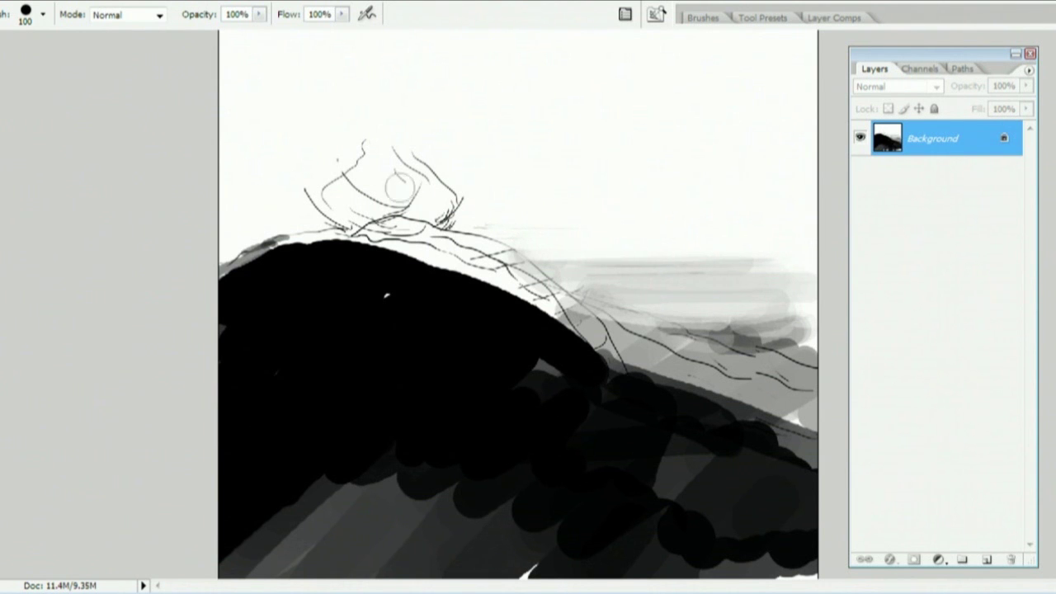
{"action": "mouse_move", "coordinate": [595, 338]}
{"action": "left_mouse_down"}
{"action": "mouse_move", "coordinate": [544, 305]}
{"action": "mouse_move", "coordinate": [323, 247]}
{"action": "mouse_move", "coordinate": [285, 291]}
{"action": "mouse_move", "coordinate": [235, 235]}
{"action": "left_mouse_up"}
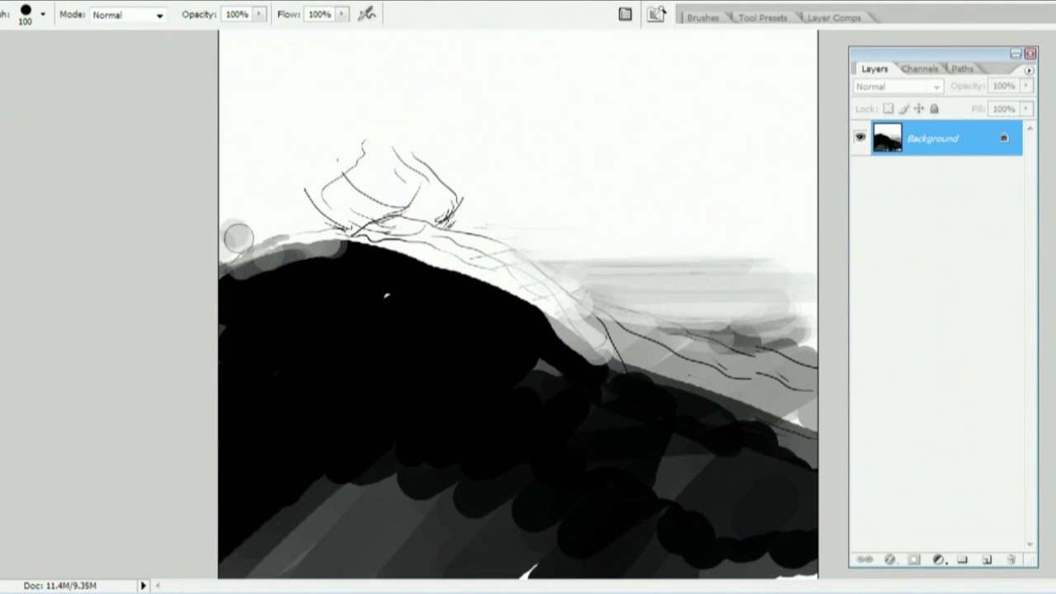
Dab dark gray foliage-like shapes along the shoreline and paint a faint gray landmass near the horizon
{"action": "mouse_move", "coordinate": [595, 293]}
{"action": "left_mouse_down"}
{"action": "mouse_move", "coordinate": [611, 329]}
{"action": "mouse_move", "coordinate": [664, 340]}
{"action": "mouse_move", "coordinate": [574, 297]}
{"action": "mouse_move", "coordinate": [668, 343]}
{"action": "mouse_move", "coordinate": [597, 290]}
{"action": "mouse_move", "coordinate": [709, 346]}
{"action": "mouse_move", "coordinate": [774, 288]}
{"action": "left_mouse_up"}
{"action": "key", "text": "bracketleft"}
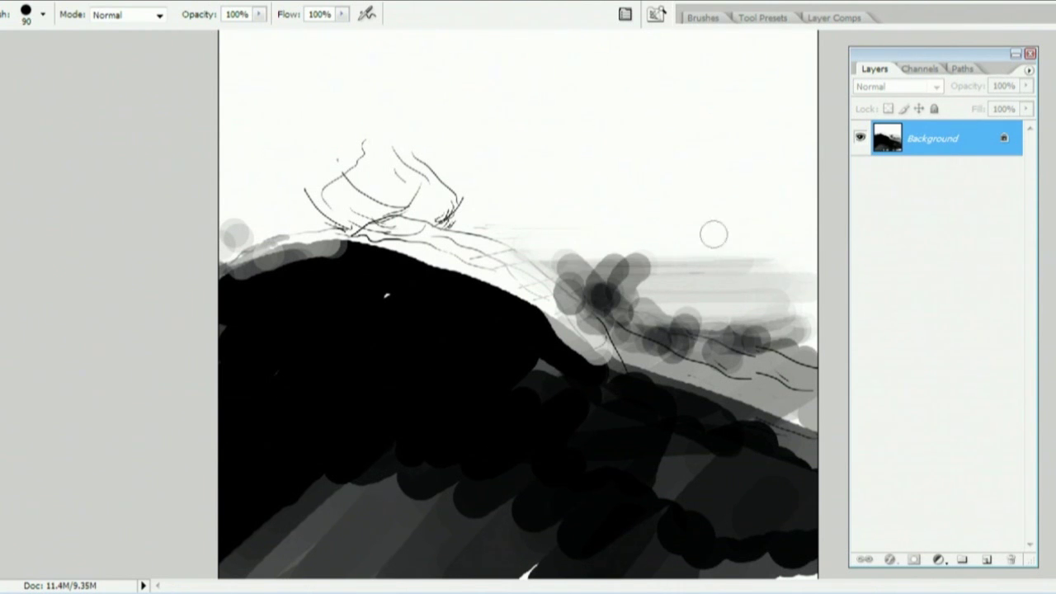
{"action": "mouse_move", "coordinate": [740, 245]}
{"action": "left_mouse_down"}
{"action": "mouse_move", "coordinate": [636, 231]}
{"action": "mouse_move", "coordinate": [722, 254]}
{"action": "mouse_move", "coordinate": [635, 230]}
{"action": "mouse_move", "coordinate": [762, 255]}
{"action": "left_mouse_up"}
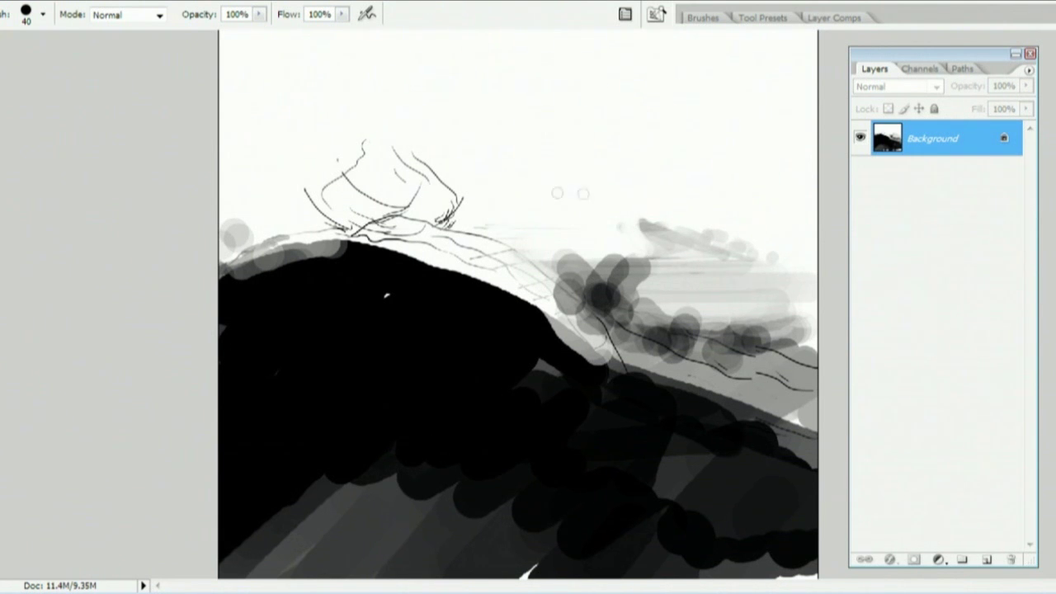
Enlarge the brush and paint two rounded light gray clouds with lighter centers in the sky above the water
{"action": "key", "text": "bracketright"}
{"action": "key", "text": "bracketright"}
{"action": "mouse_move", "coordinate": [533, 123]}
{"action": "left_mouse_down"}
{"action": "mouse_move", "coordinate": [617, 153]}
{"action": "mouse_move", "coordinate": [624, 149]}
{"action": "mouse_move", "coordinate": [573, 118]}
{"action": "mouse_move", "coordinate": [699, 141]}
{"action": "mouse_move", "coordinate": [728, 163]}
{"action": "mouse_move", "coordinate": [670, 115]}
{"action": "mouse_move", "coordinate": [765, 167]}
{"action": "mouse_move", "coordinate": [772, 149]}
{"action": "mouse_move", "coordinate": [681, 108]}
{"action": "mouse_move", "coordinate": [627, 125]}
{"action": "left_mouse_up"}
{"action": "mouse_move", "coordinate": [563, 114]}
{"action": "left_mouse_down"}
{"action": "mouse_move", "coordinate": [594, 143]}
{"action": "mouse_move", "coordinate": [627, 150]}
{"action": "mouse_move", "coordinate": [684, 125]}
{"action": "mouse_move", "coordinate": [618, 167]}
{"action": "mouse_move", "coordinate": [772, 180]}
{"action": "left_mouse_up"}
{"action": "left_click", "coordinate": [709, 159], "text": "alt"}
{"action": "mouse_move", "coordinate": [690, 171]}
{"action": "left_mouse_down"}
{"action": "mouse_move", "coordinate": [446, 191]}
{"action": "mouse_move", "coordinate": [679, 193]}
{"action": "left_mouse_up"}
Extend the clouds to both sides with sampled grays and add horizontal haze bands beneath them
{"action": "left_click", "coordinate": [570, 141], "text": "alt"}
{"action": "mouse_move", "coordinate": [514, 150]}
{"action": "left_mouse_down"}
{"action": "mouse_move", "coordinate": [468, 170]}
{"action": "mouse_move", "coordinate": [433, 169]}
{"action": "left_mouse_up"}
{"action": "left_click", "coordinate": [752, 150], "text": "alt"}
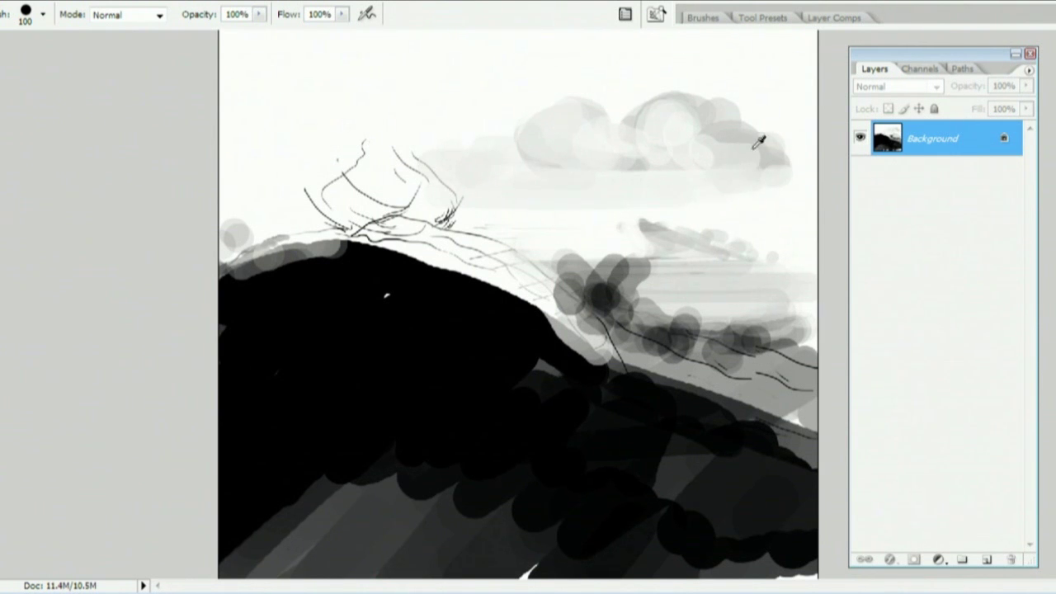
{"action": "mouse_move", "coordinate": [762, 130]}
{"action": "left_mouse_down"}
{"action": "mouse_move", "coordinate": [797, 167]}
{"action": "mouse_move", "coordinate": [791, 178]}
{"action": "left_mouse_up"}
{"action": "left_click_drag", "start_coordinate": [500, 192], "coordinate": [574, 191]}
{"action": "mouse_move", "coordinate": [669, 191]}
{"action": "left_mouse_down"}
{"action": "mouse_move", "coordinate": [680, 223]}
{"action": "mouse_move", "coordinate": [766, 186]}
{"action": "mouse_move", "coordinate": [761, 216]}
{"action": "mouse_move", "coordinate": [469, 218]}
{"action": "mouse_move", "coordinate": [635, 193]}
{"action": "mouse_move", "coordinate": [734, 203]}
{"action": "left_mouse_up"}
{"action": "left_click_drag", "start_coordinate": [669, 239], "coordinate": [650, 233]}
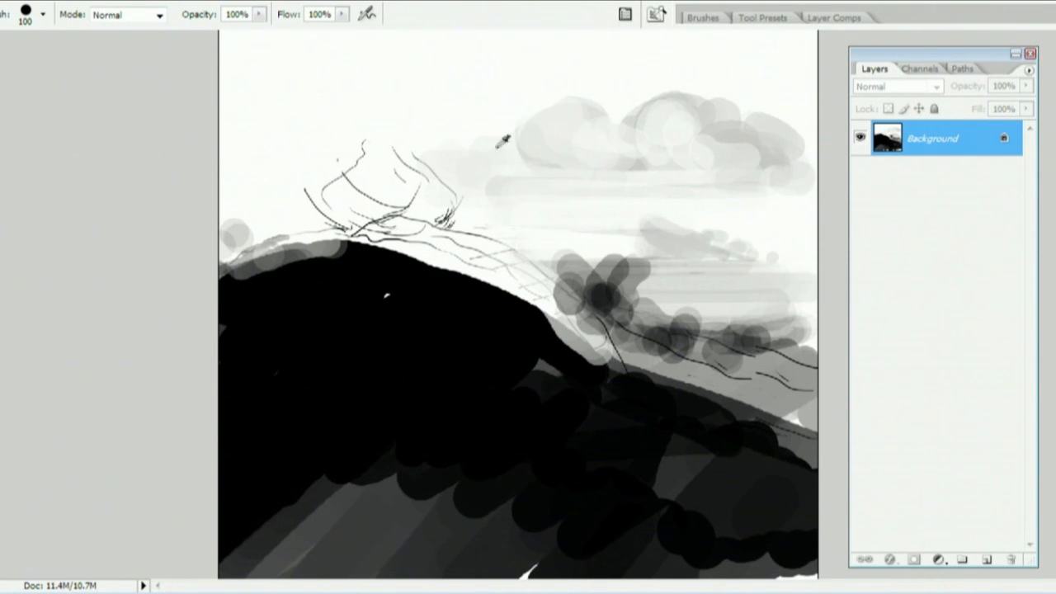
Shade the boulder's base light gray and add light round dabs along the hilltop below it
{"action": "mouse_move", "coordinate": [419, 195]}
{"action": "left_mouse_down"}
{"action": "mouse_move", "coordinate": [415, 229]}
{"action": "mouse_move", "coordinate": [356, 223]}
{"action": "mouse_move", "coordinate": [412, 211]}
{"action": "left_mouse_up"}
{"action": "left_click", "coordinate": [309, 258]}
{"action": "left_click", "coordinate": [335, 264]}
{"action": "left_click", "coordinate": [356, 270]}
{"action": "left_click", "coordinate": [364, 270]}
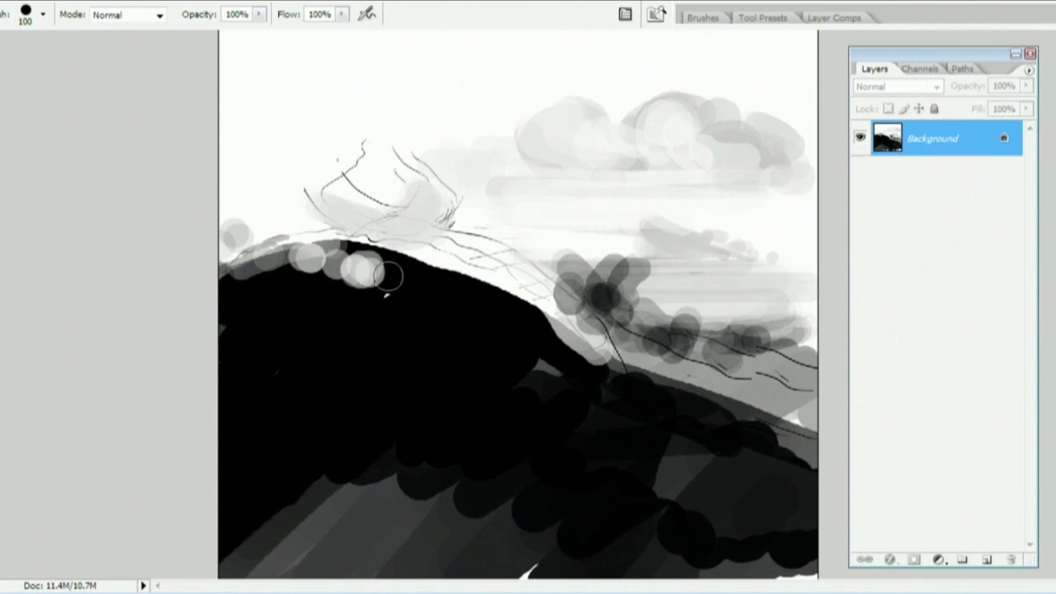
{"action": "left_click", "coordinate": [399, 285]}
{"action": "left_click", "coordinate": [388, 268]}
Darken the gray areas of the foreground slope with broad black strokes
{"action": "mouse_move", "coordinate": [239, 565]}
{"action": "left_mouse_down"}
{"action": "mouse_move", "coordinate": [495, 540]}
{"action": "mouse_move", "coordinate": [735, 490]}
{"action": "mouse_move", "coordinate": [681, 470]}
{"action": "left_mouse_up"}
{"action": "left_click_drag", "start_coordinate": [536, 373], "coordinate": [818, 468]}
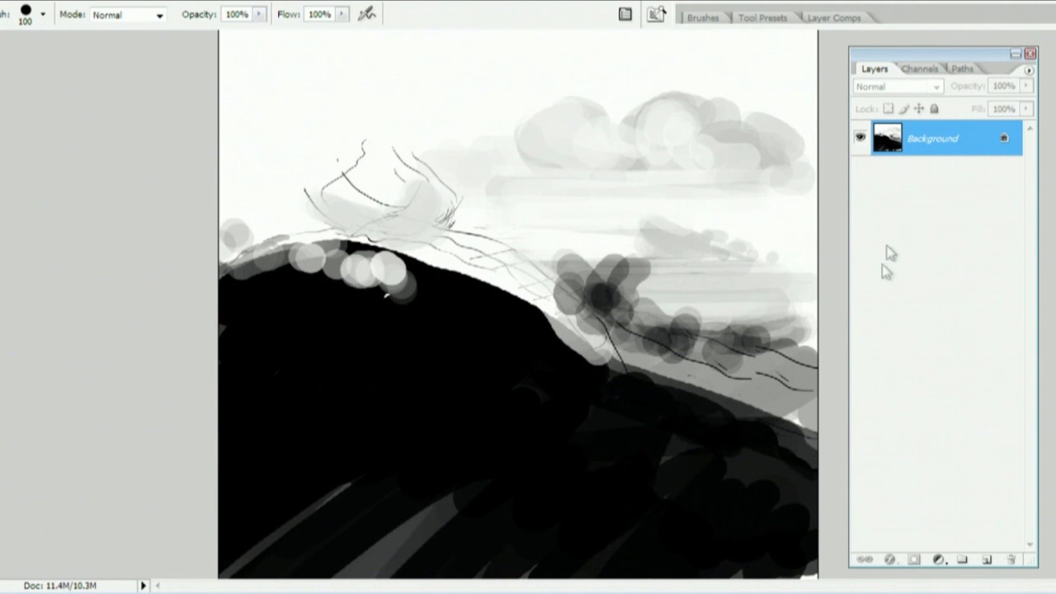
Duplicate the painting onto a layer shifted down, and paint large light gray clouds across the upper sky at 150 px
{"action": "left_click_drag", "start_coordinate": [636, 250], "coordinate": [646, 339], "text": "ctrl+alt"}
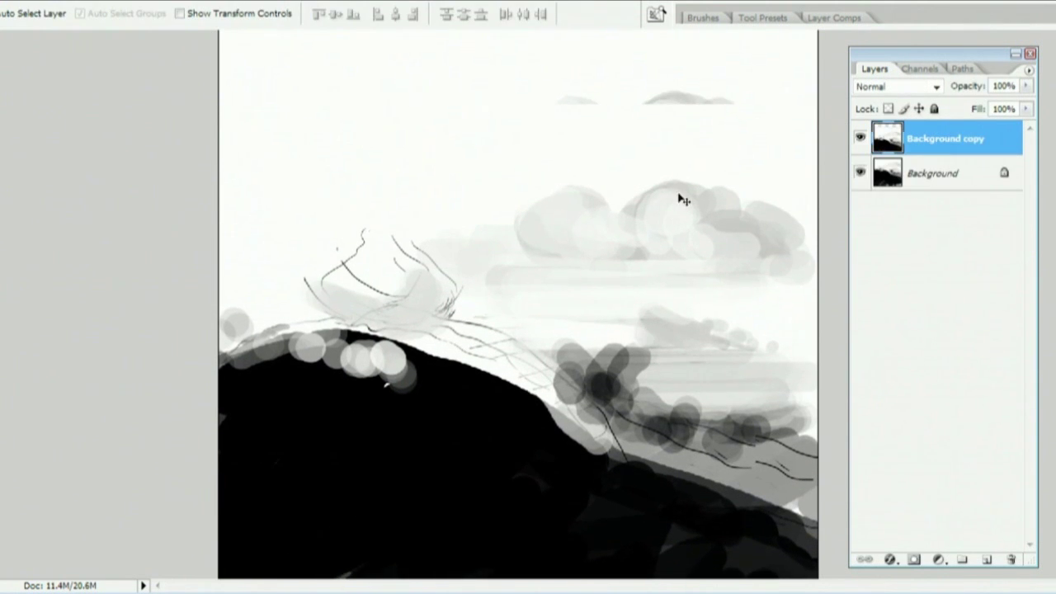
{"action": "key", "text": "bracketright"}
{"action": "key", "text": "bracketright"}
{"action": "key", "text": "bracketright"}
{"action": "mouse_move", "coordinate": [632, 106]}
{"action": "left_mouse_down"}
{"action": "mouse_move", "coordinate": [536, 124]}
{"action": "mouse_move", "coordinate": [309, 120]}
{"action": "mouse_move", "coordinate": [266, 191]}
{"action": "left_mouse_up"}
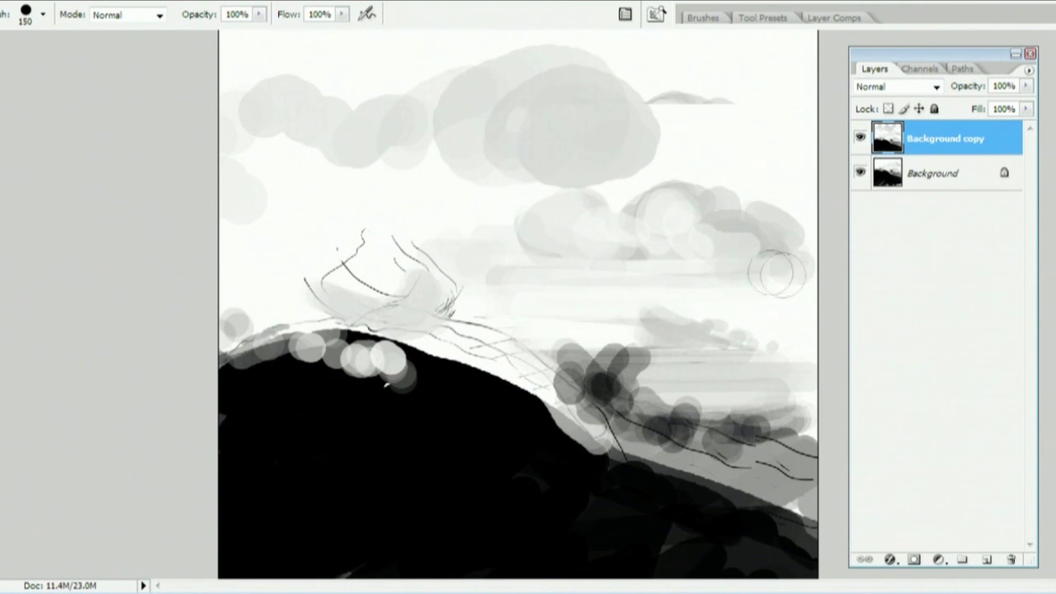
Reduce the brush to 80 px and paint a dark gray horizontal band across the water on a new layer
{"action": "key", "text": "bracketleft"}
{"action": "key", "text": "bracketleft"}
{"action": "key", "text": "bracketleft"}
{"action": "key", "text": "bracketleft"}
{"action": "key", "text": "bracketleft"}
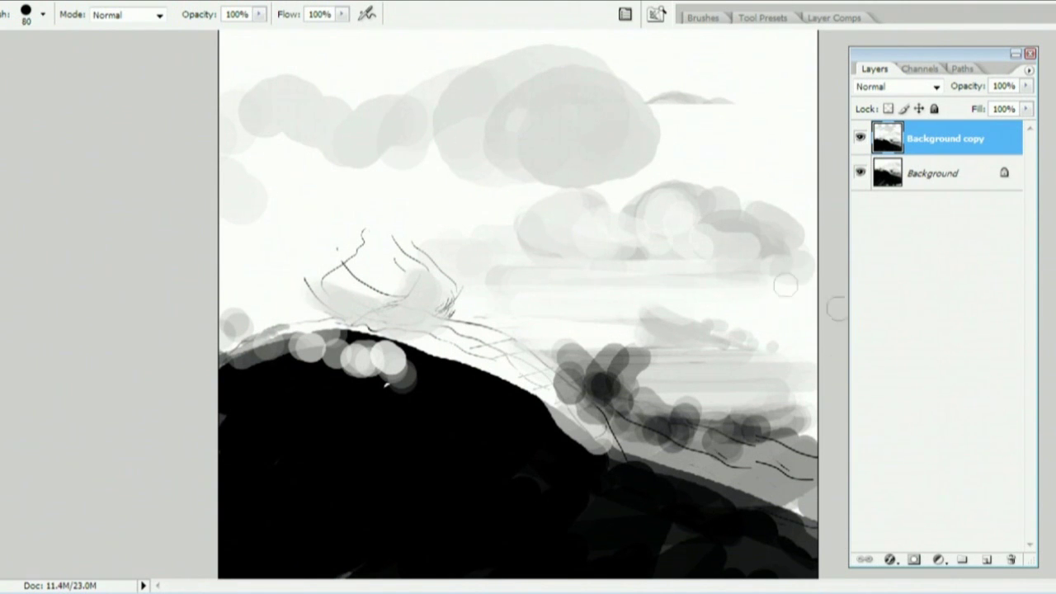
{"action": "left_click", "coordinate": [986, 559]}
{"action": "mouse_move", "coordinate": [694, 379]}
{"action": "left_mouse_down"}
{"action": "mouse_move", "coordinate": [793, 385]}
{"action": "mouse_move", "coordinate": [685, 375]}
{"action": "mouse_move", "coordinate": [798, 360]}
{"action": "left_mouse_up"}
Trim the upper edge of the dark water band with the eraser and merge all visible layers
{"action": "key", "text": "e"}
{"action": "mouse_move", "coordinate": [731, 354]}
{"action": "left_mouse_down"}
{"action": "mouse_move", "coordinate": [551, 371]}
{"action": "mouse_move", "coordinate": [786, 354]}
{"action": "left_mouse_up"}
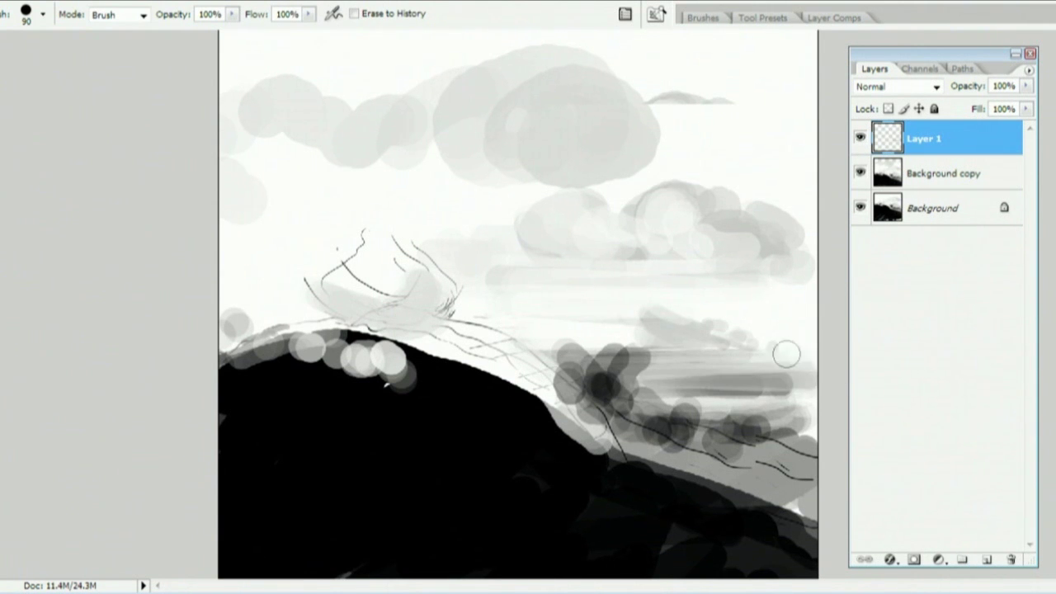
{"action": "key", "text": "ctrl+shift+e"}
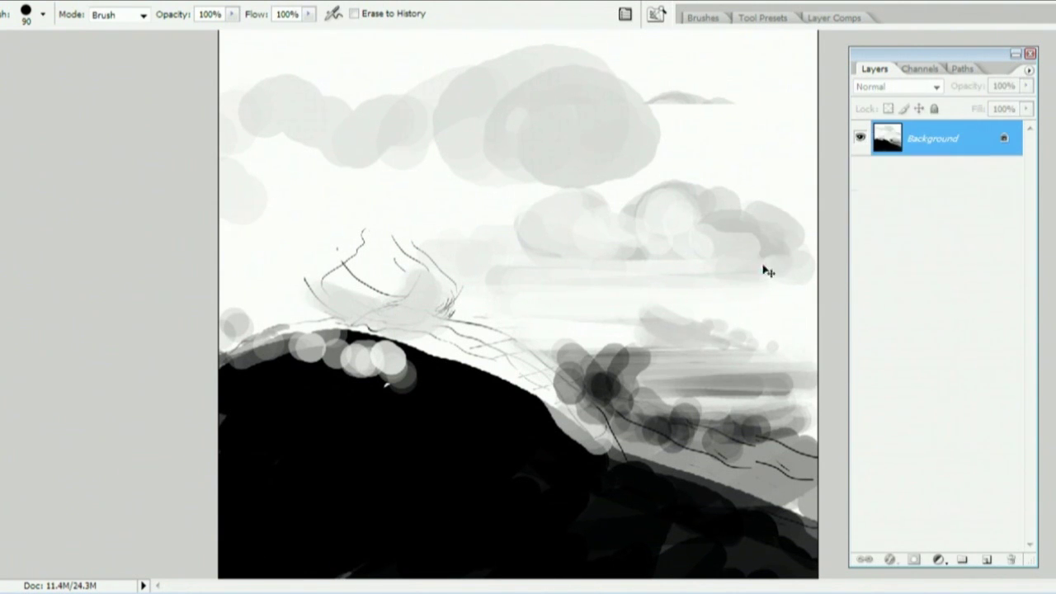
Redo the merge of all visible layers and paint light gray strokes over the shoreline foliage and dark water band with sampled grays
{"action": "key", "text": "ctrl+z"}
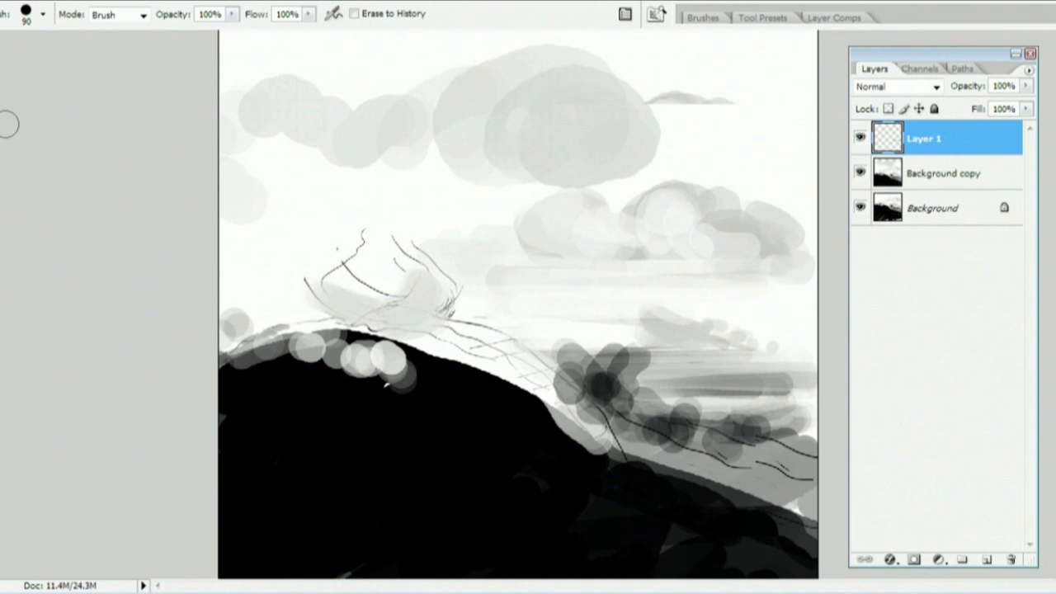
{"action": "key", "text": "b"}
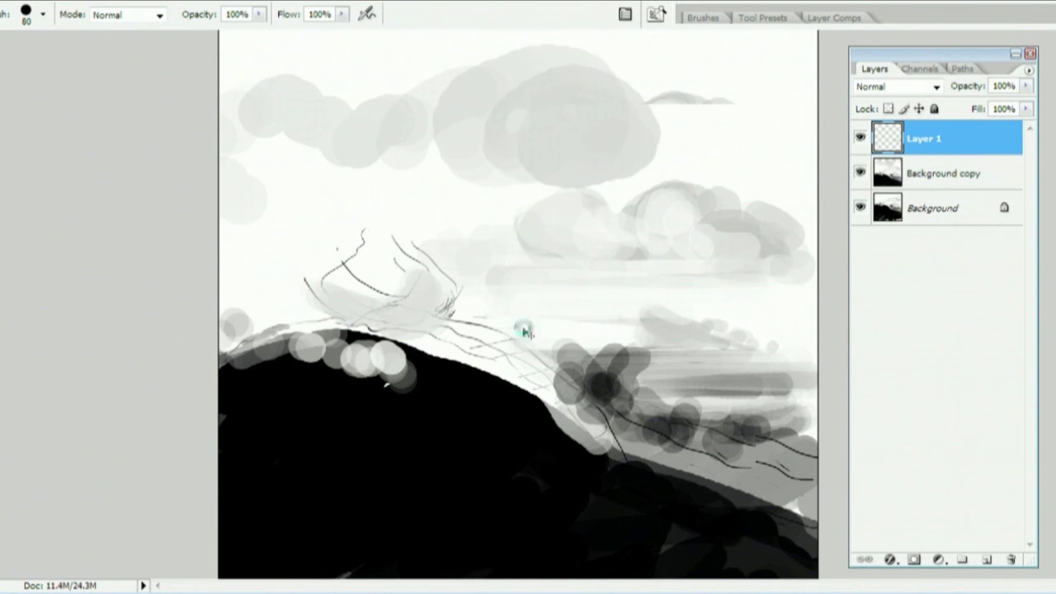
{"action": "key", "text": "ctrl+shift+e"}
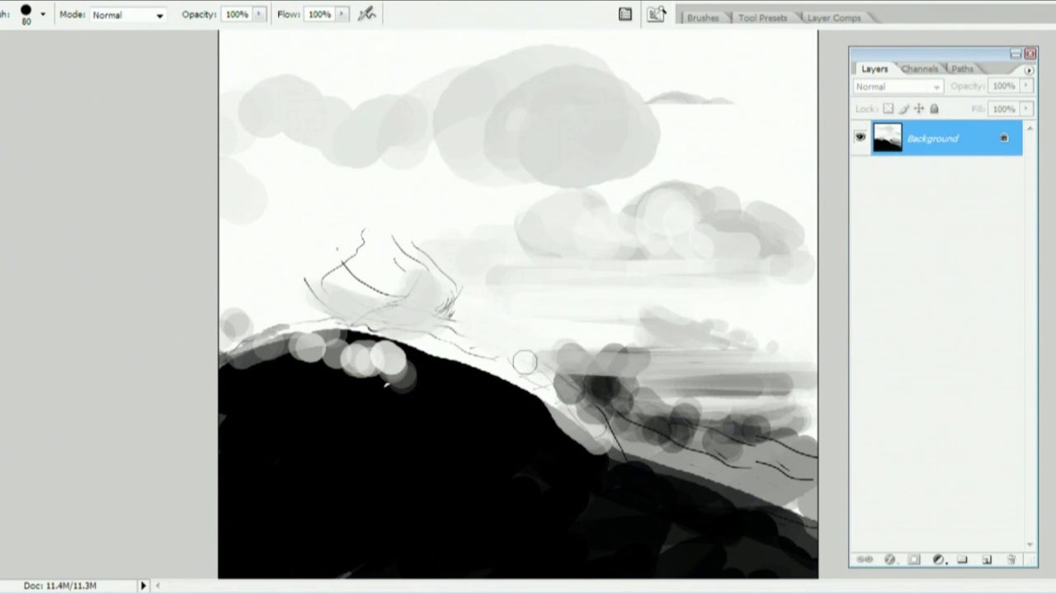
{"action": "left_click_drag", "start_coordinate": [573, 381], "coordinate": [618, 372]}
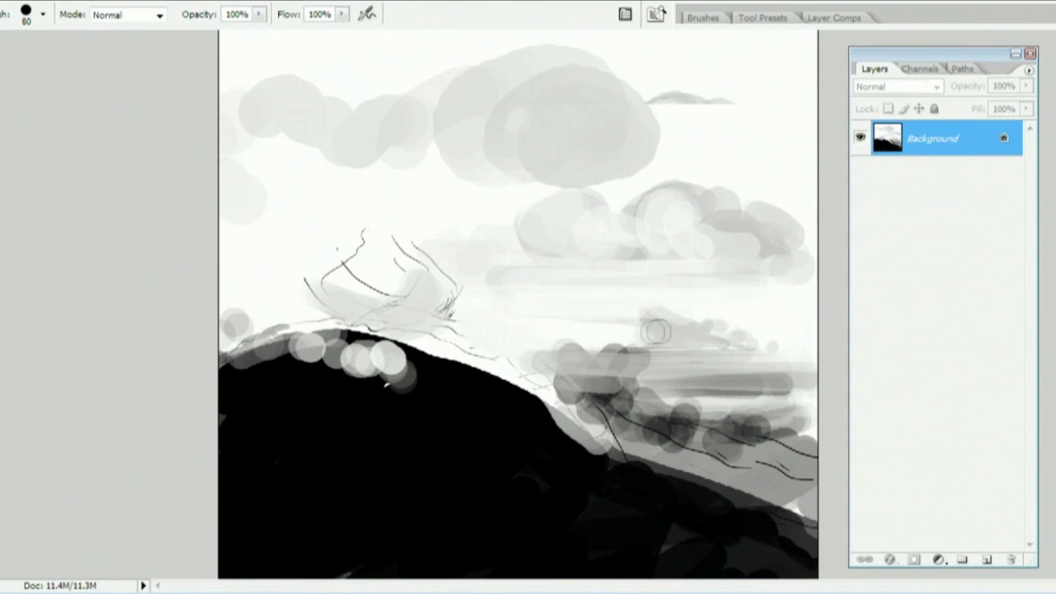
{"action": "left_click", "coordinate": [729, 384], "text": "alt"}
{"action": "mouse_move", "coordinate": [783, 386]}
{"action": "left_mouse_down"}
{"action": "mouse_move", "coordinate": [797, 375]}
{"action": "mouse_move", "coordinate": [689, 382]}
{"action": "left_mouse_up"}
{"action": "left_click", "coordinate": [772, 363], "text": "alt"}
{"action": "mouse_move", "coordinate": [797, 358]}
{"action": "left_mouse_down"}
{"action": "mouse_move", "coordinate": [718, 368]}
{"action": "mouse_move", "coordinate": [648, 354]}
{"action": "left_mouse_up"}
{"action": "mouse_move", "coordinate": [792, 329]}
{"action": "left_mouse_down"}
{"action": "mouse_move", "coordinate": [624, 334]}
{"action": "mouse_move", "coordinate": [811, 313]}
{"action": "mouse_move", "coordinate": [487, 330]}
{"action": "mouse_move", "coordinate": [684, 351]}
{"action": "left_mouse_up"}
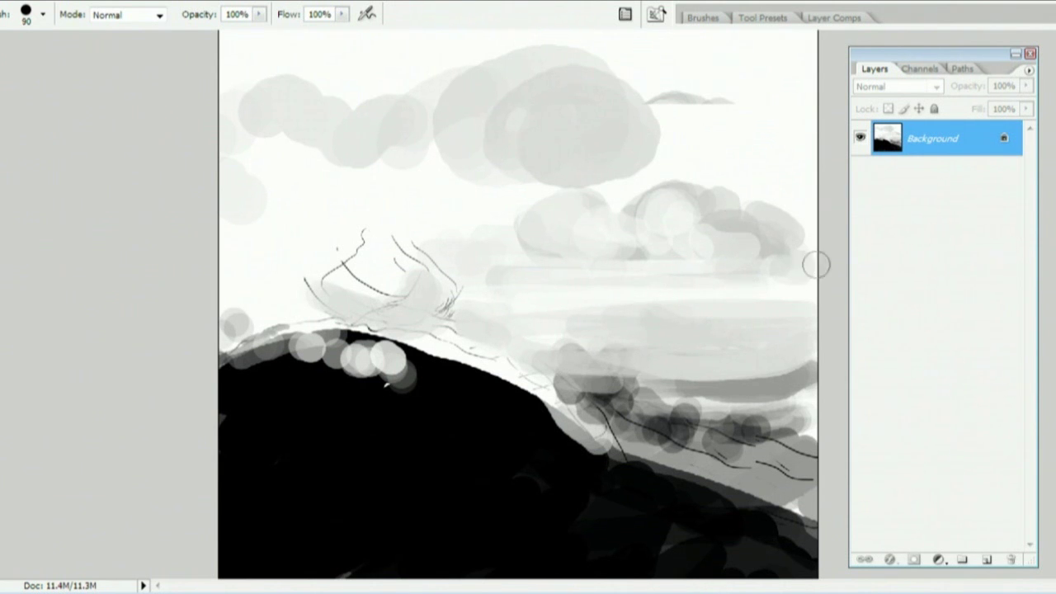
Enlarge the brush to 300 px and veil the low clouds above the water with broad pale gray strokes
{"action": "key", "text": "]"}
{"action": "key", "text": "]"}
{"action": "key", "text": "]"}
{"action": "key", "text": "]"}
{"action": "key", "text": "]"}
{"action": "key", "text": "]"}
{"action": "key", "text": "]"}
{"action": "mouse_move", "coordinate": [813, 279]}
{"action": "left_mouse_down"}
{"action": "mouse_move", "coordinate": [709, 246]}
{"action": "mouse_move", "coordinate": [775, 179]}
{"action": "mouse_move", "coordinate": [505, 226]}
{"action": "mouse_move", "coordinate": [530, 184]}
{"action": "mouse_move", "coordinate": [749, 271]}
{"action": "mouse_move", "coordinate": [719, 207]}
{"action": "mouse_move", "coordinate": [619, 293]}
{"action": "left_mouse_up"}
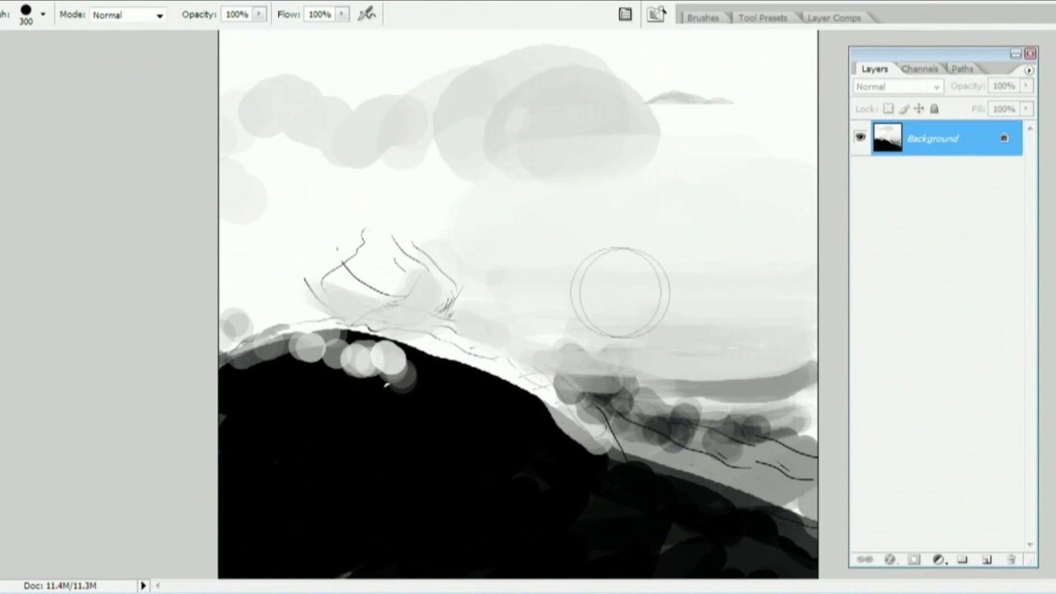
Reduce the brush to 10 px and paint a gray rock at the canvas's right edge, with thin wave lines across the water
{"action": "key", "text": "bracketleft"}
{"action": "key", "text": "bracketleft"}
{"action": "key", "text": "bracketleft"}
{"action": "key", "text": "bracketleft"}
{"action": "key", "text": "bracketleft"}
{"action": "key", "text": "bracketleft"}
{"action": "key", "text": "bracketleft"}
{"action": "key", "text": "bracketleft"}
{"action": "key", "text": "bracketleft"}
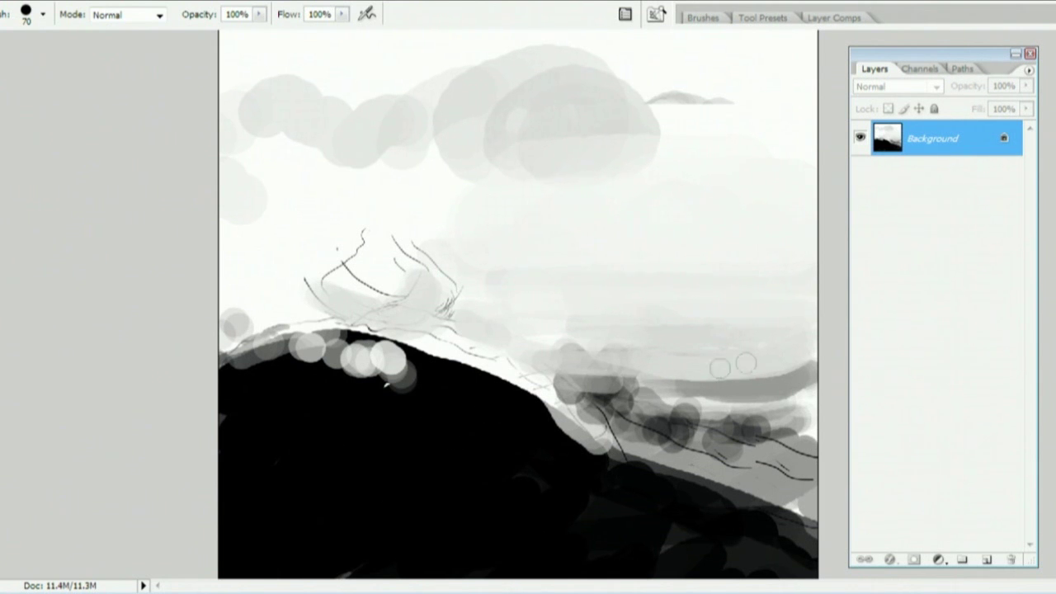
{"action": "mouse_move", "coordinate": [807, 369]}
{"action": "left_mouse_down"}
{"action": "mouse_move", "coordinate": [774, 332]}
{"action": "mouse_move", "coordinate": [784, 307]}
{"action": "mouse_move", "coordinate": [824, 304]}
{"action": "mouse_move", "coordinate": [808, 361]}
{"action": "left_mouse_up"}
{"action": "left_click", "coordinate": [775, 289], "text": "alt"}
{"action": "mouse_move", "coordinate": [782, 305]}
{"action": "left_mouse_down"}
{"action": "mouse_move", "coordinate": [768, 346]}
{"action": "mouse_move", "coordinate": [815, 334]}
{"action": "mouse_move", "coordinate": [810, 350]}
{"action": "left_mouse_up"}
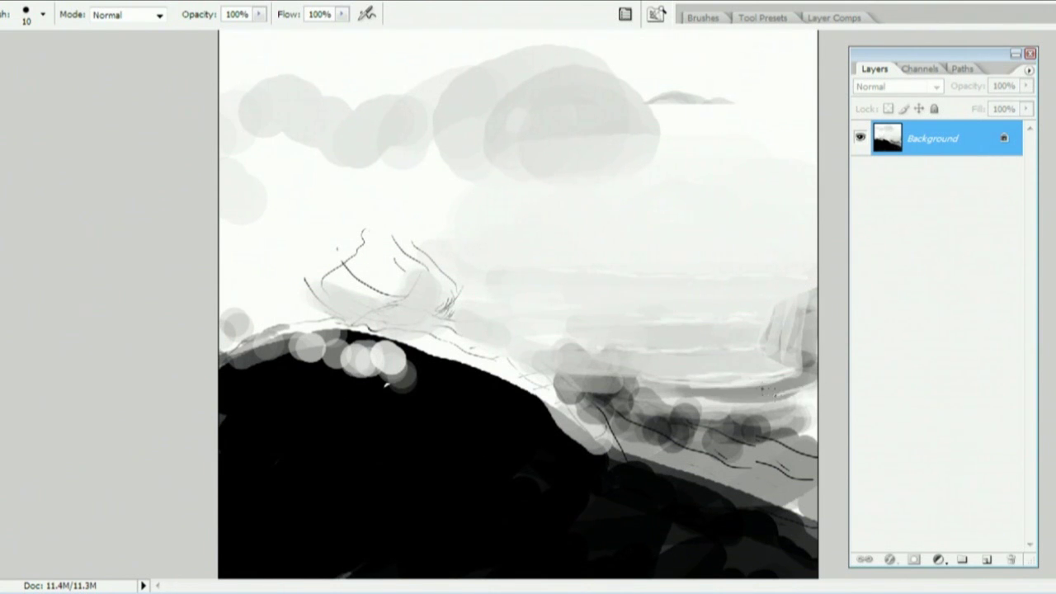
{"action": "left_click_drag", "start_coordinate": [815, 384], "coordinate": [709, 396]}
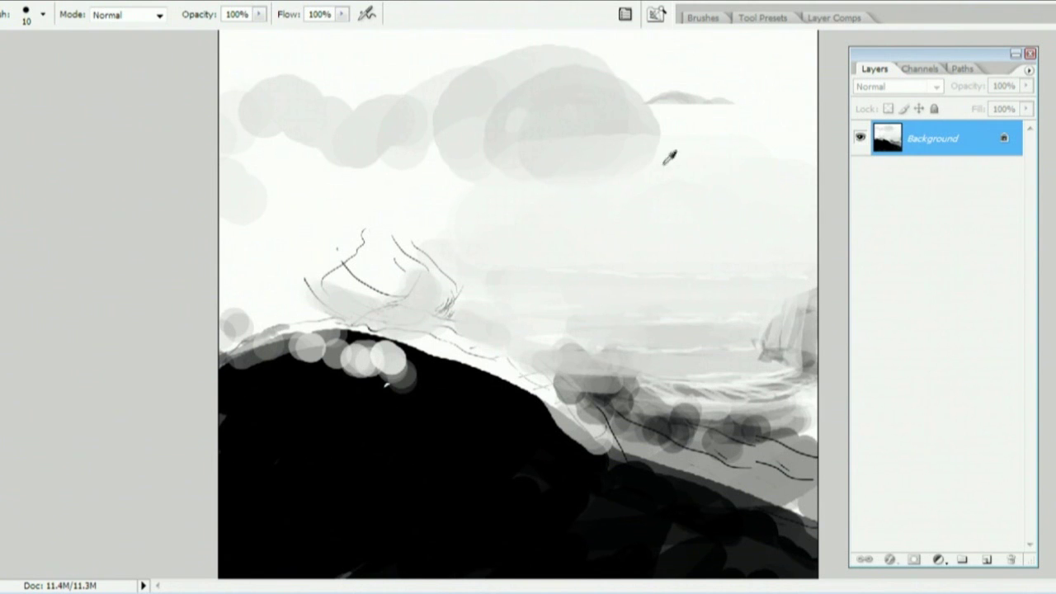
Paint pale cloud strokes above the water on a new layer at 50 px and soften them with a soft 300 px eraser
{"action": "left_click", "coordinate": [984, 561]}
{"action": "key", "text": "bracketright"}
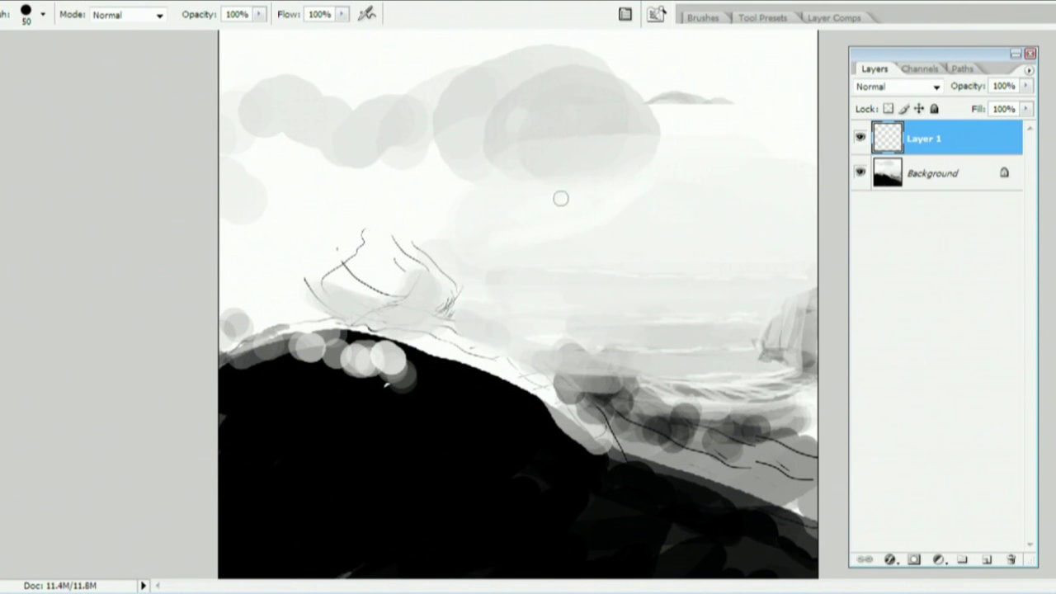
{"action": "key", "text": "e"}
{"action": "key", "text": "shift+["}
{"action": "key", "text": "shift+["}
{"action": "key", "text": "shift+["}
{"action": "key", "text": "shift+["}
{"action": "left_click", "coordinate": [76, 328]}
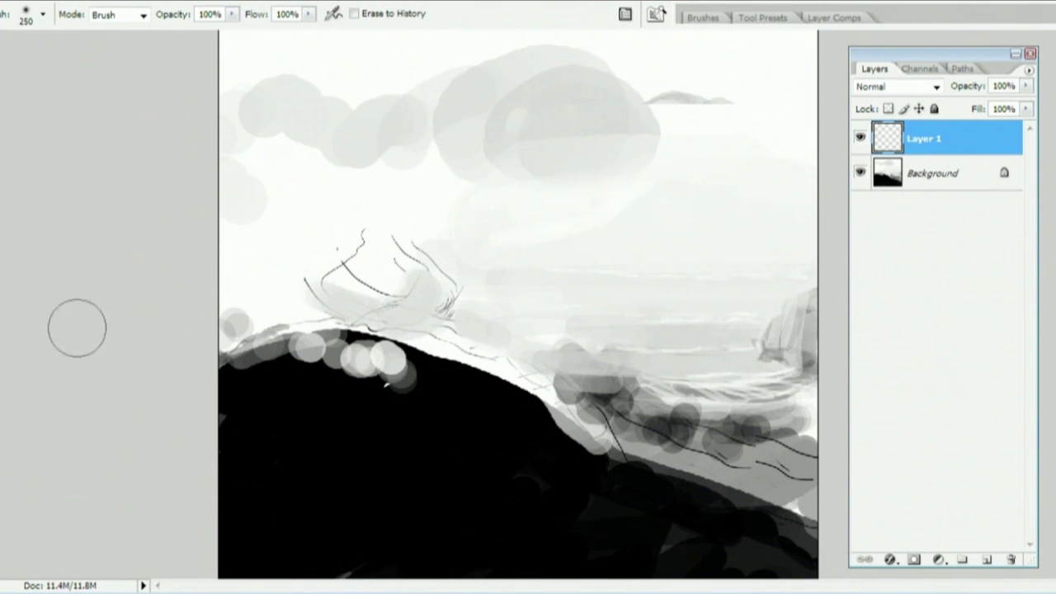
{"action": "key", "text": "]"}
{"action": "key", "text": "]"}
{"action": "key", "text": "]"}
{"action": "key", "text": "["}
{"action": "key", "text": "["}
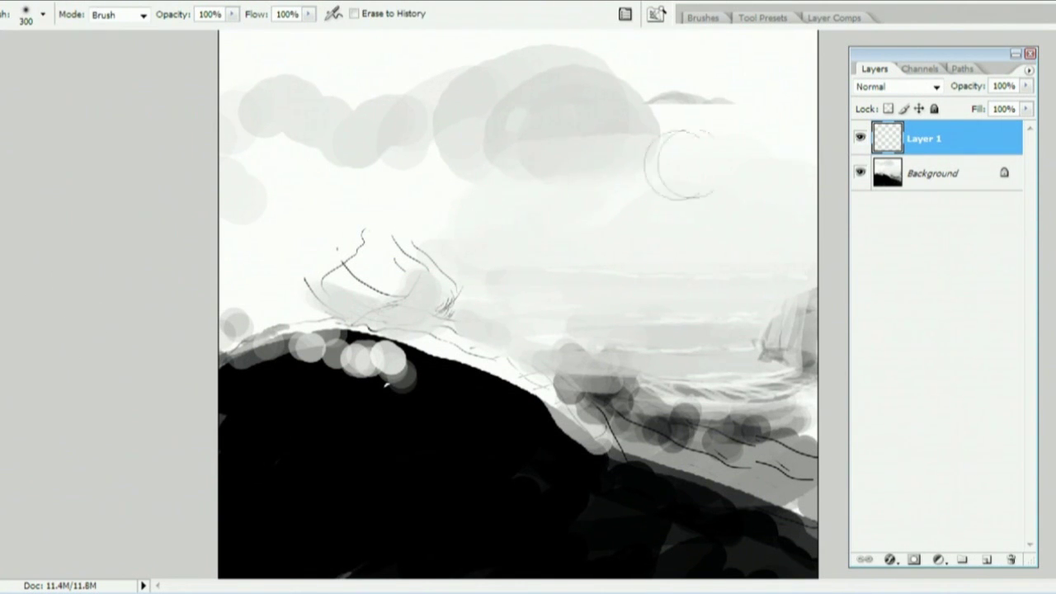
{"action": "key", "text": "b"}
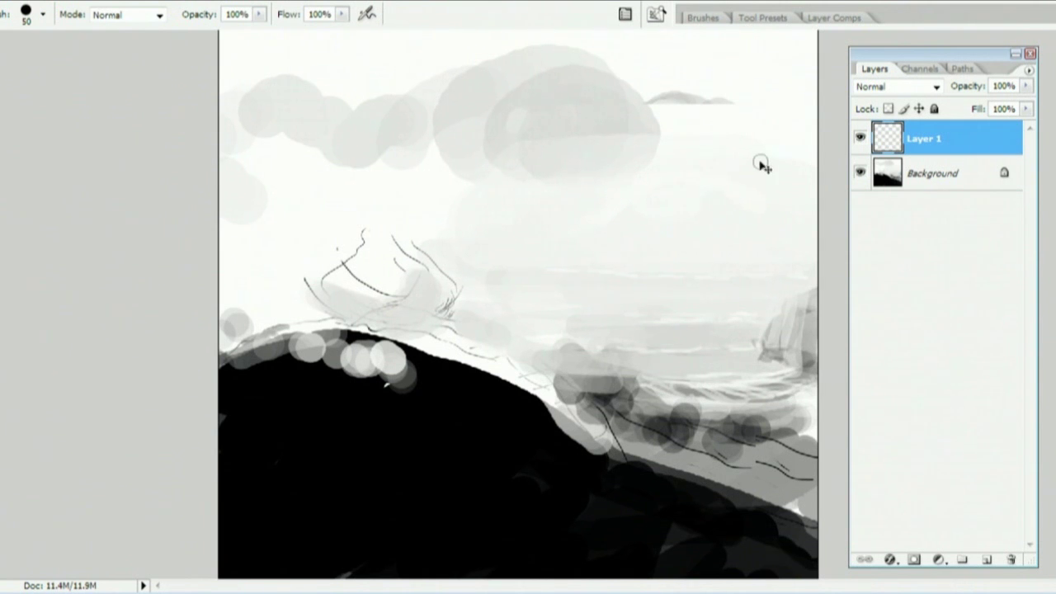
Darken the base and side of the rock in the water with gray strokes, adding three new layers
{"action": "left_click", "coordinate": [986, 559]}
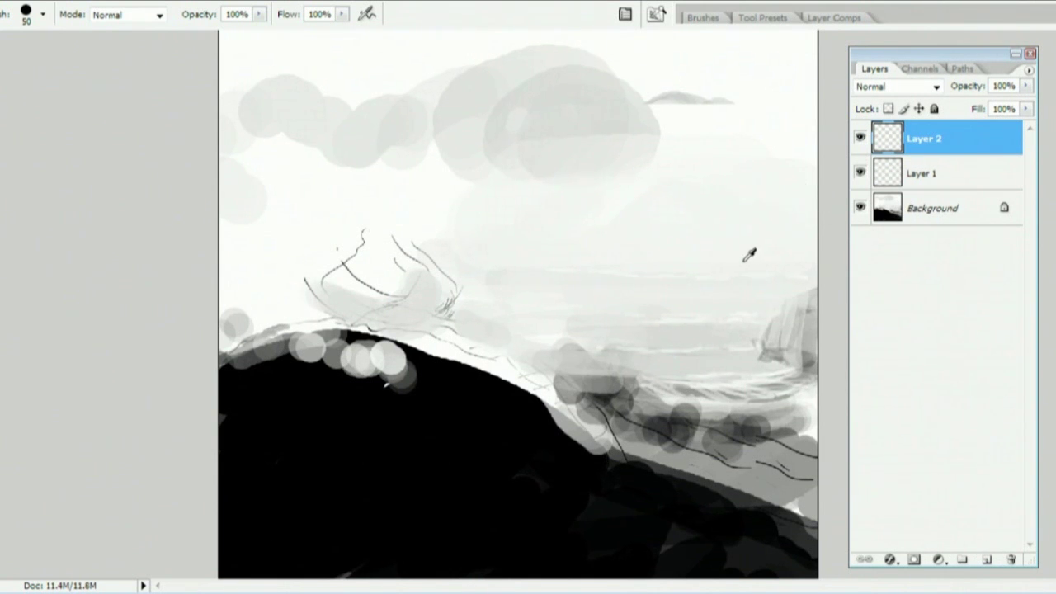
{"action": "mouse_move", "coordinate": [798, 356]}
{"action": "left_mouse_down"}
{"action": "mouse_move", "coordinate": [793, 365]}
{"action": "mouse_move", "coordinate": [782, 357]}
{"action": "left_mouse_up"}
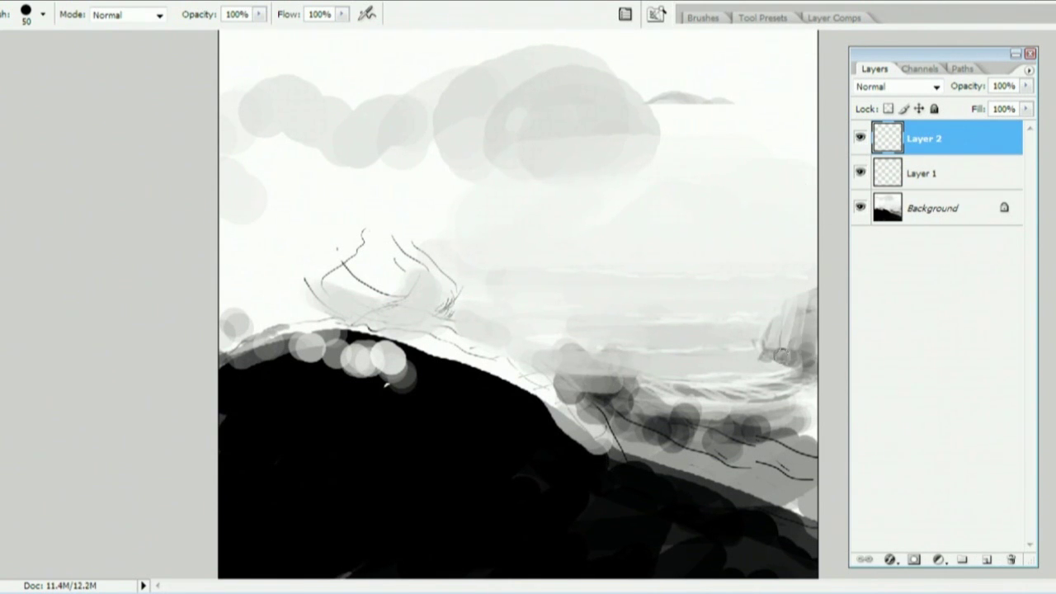
{"action": "left_click", "coordinate": [986, 562]}
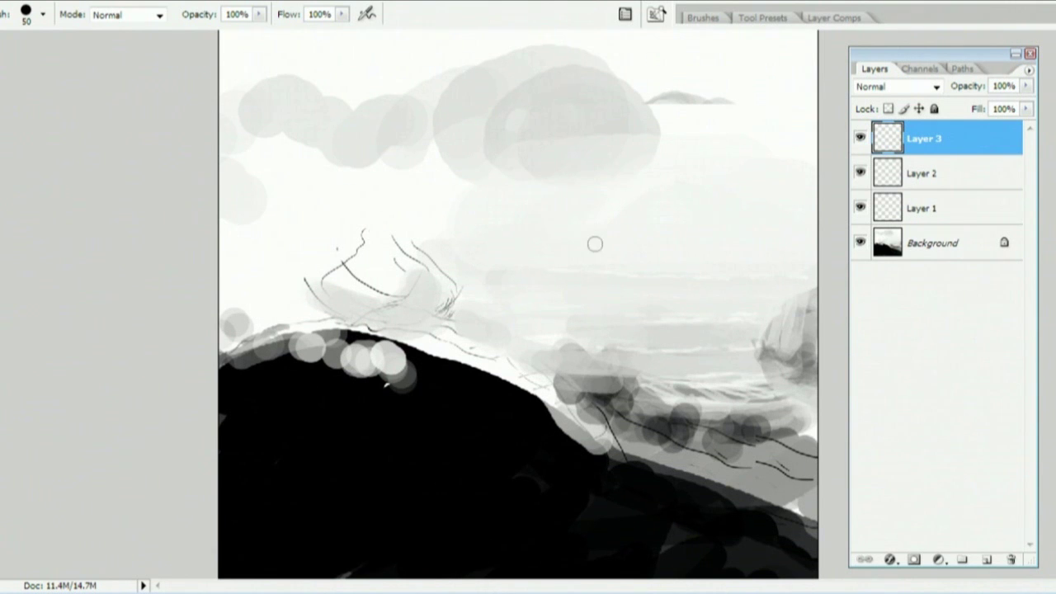
{"action": "left_click", "coordinate": [988, 559]}
{"action": "mouse_move", "coordinate": [742, 462]}
{"action": "left_mouse_down"}
{"action": "mouse_move", "coordinate": [771, 461]}
{"action": "mouse_move", "coordinate": [792, 426]}
{"action": "left_mouse_up"}
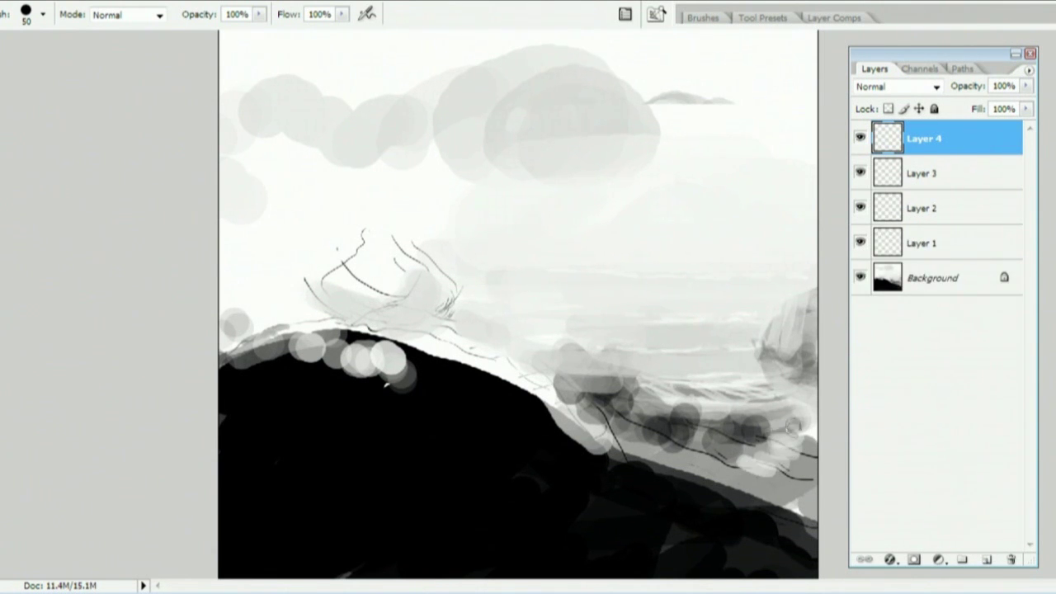
{"action": "key", "text": "ctrl+alt+z"}
{"action": "key", "text": "ctrl+alt+z"}
{"action": "key", "text": "ctrl+alt+z"}
{"action": "key", "text": "ctrl+alt+z"}
{"action": "key", "text": "ctrl+alt+z"}
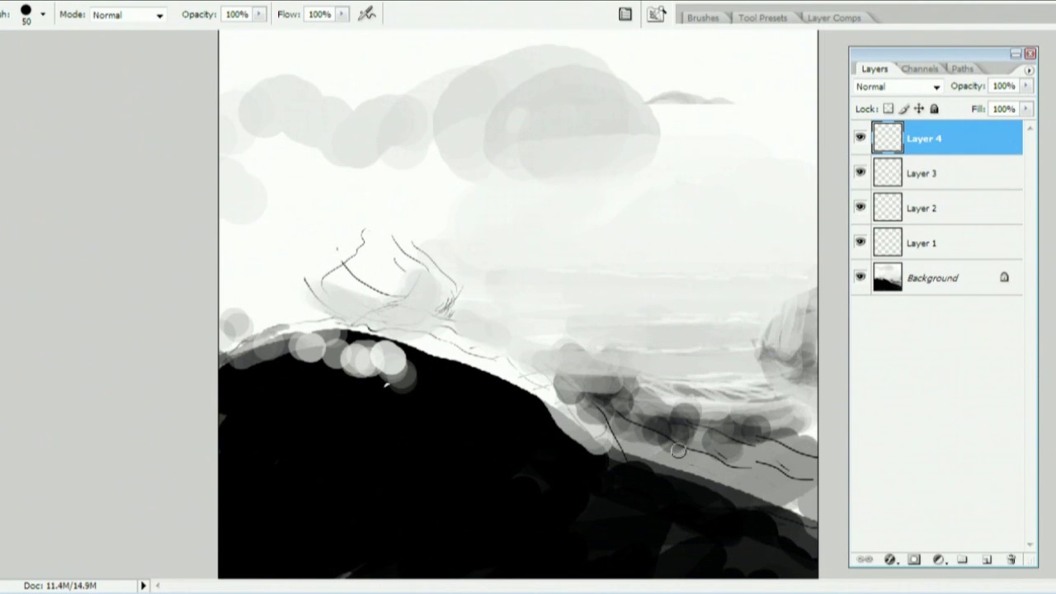
Paint light and mid-gray strokes on the lower-right shoreline at 50 px, and cover the sketched outline above the hill with near-white strokes
{"action": "mouse_move", "coordinate": [679, 450]}
{"action": "left_mouse_down"}
{"action": "mouse_move", "coordinate": [792, 461]}
{"action": "mouse_move", "coordinate": [780, 447]}
{"action": "mouse_move", "coordinate": [833, 443]}
{"action": "mouse_move", "coordinate": [784, 444]}
{"action": "mouse_move", "coordinate": [768, 471]}
{"action": "mouse_move", "coordinate": [662, 466]}
{"action": "mouse_move", "coordinate": [769, 472]}
{"action": "mouse_move", "coordinate": [755, 486]}
{"action": "mouse_move", "coordinate": [809, 529]}
{"action": "left_mouse_up"}
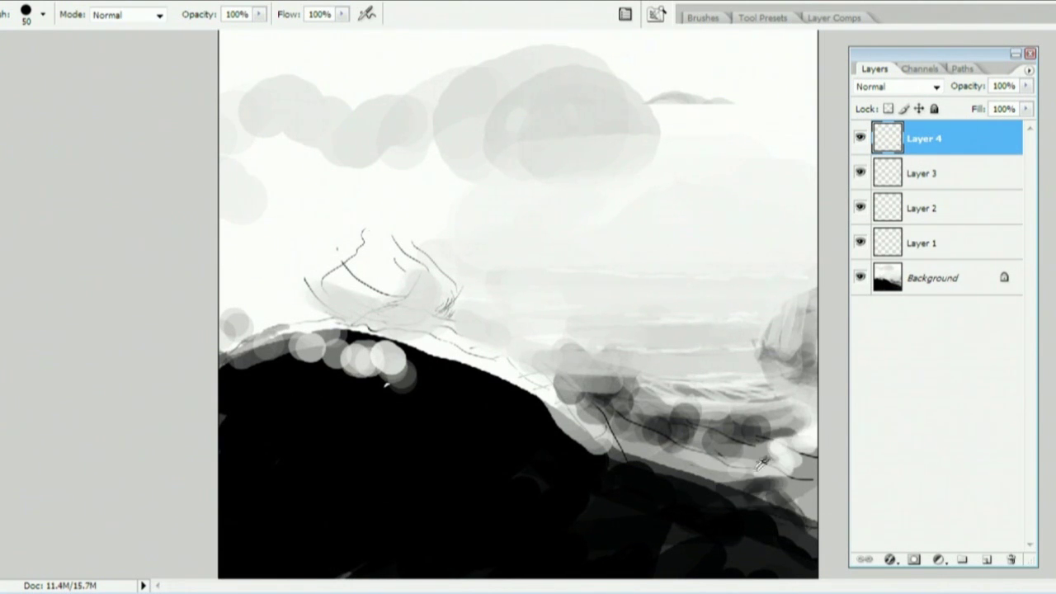
{"action": "left_click_drag", "start_coordinate": [718, 488], "coordinate": [790, 537]}
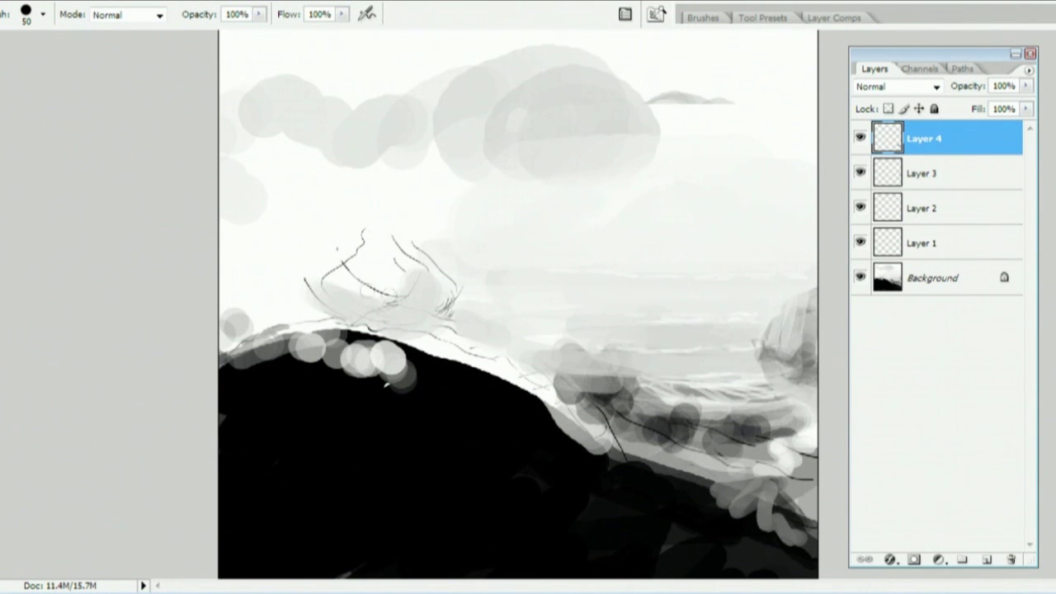
{"action": "left_click_drag", "start_coordinate": [355, 260], "coordinate": [377, 297]}
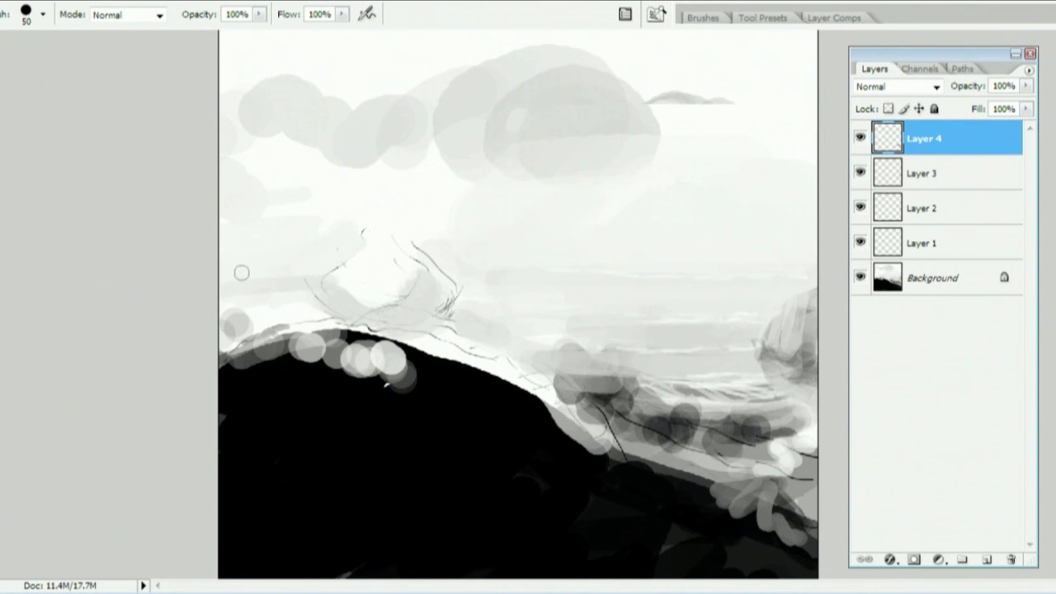
{"action": "mouse_move", "coordinate": [364, 244]}
{"action": "left_mouse_down"}
{"action": "mouse_move", "coordinate": [364, 287]}
{"action": "mouse_move", "coordinate": [347, 296]}
{"action": "mouse_move", "coordinate": [325, 274]}
{"action": "mouse_move", "coordinate": [408, 246]}
{"action": "mouse_move", "coordinate": [397, 283]}
{"action": "mouse_move", "coordinate": [358, 309]}
{"action": "mouse_move", "coordinate": [398, 327]}
{"action": "left_mouse_up"}
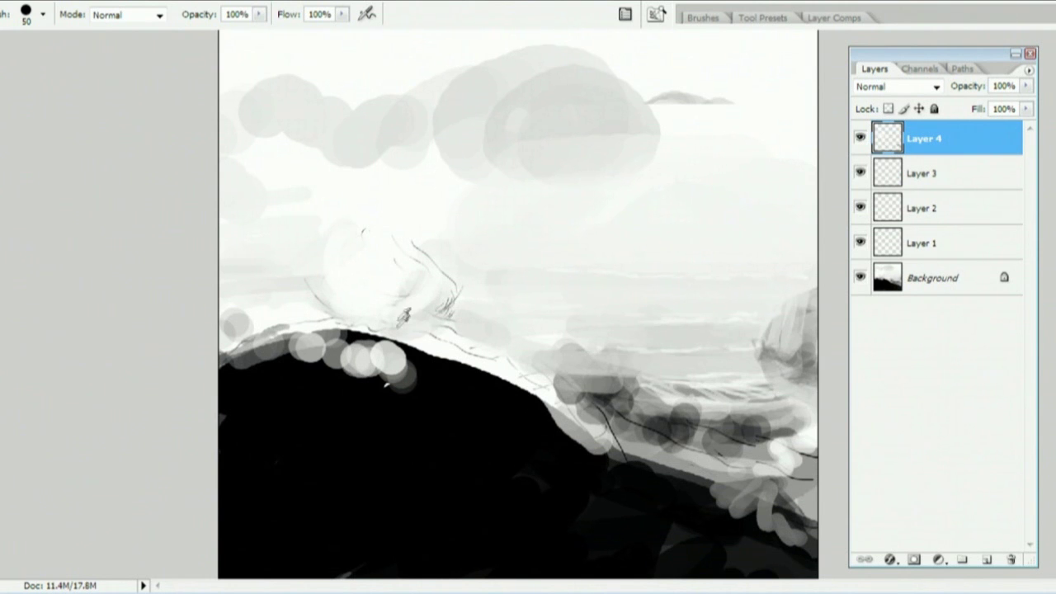
Paint overlapping dark gray and light rounded dabs along the crest and right slope of the black hill
{"action": "mouse_move", "coordinate": [413, 367]}
{"action": "left_mouse_down"}
{"action": "mouse_move", "coordinate": [424, 347]}
{"action": "mouse_move", "coordinate": [459, 362]}
{"action": "mouse_move", "coordinate": [482, 357]}
{"action": "left_mouse_up"}
{"action": "left_click_drag", "start_coordinate": [316, 340], "coordinate": [256, 333]}
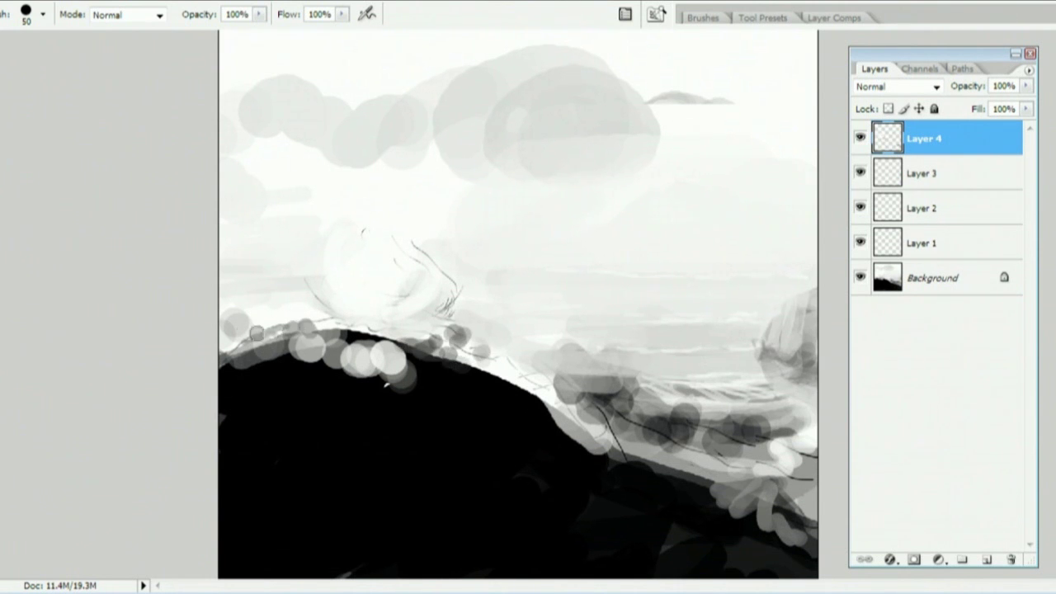
{"action": "mouse_move", "coordinate": [443, 368]}
{"action": "left_mouse_down"}
{"action": "mouse_move", "coordinate": [538, 400]}
{"action": "mouse_move", "coordinate": [471, 383]}
{"action": "mouse_move", "coordinate": [430, 353]}
{"action": "left_mouse_up"}
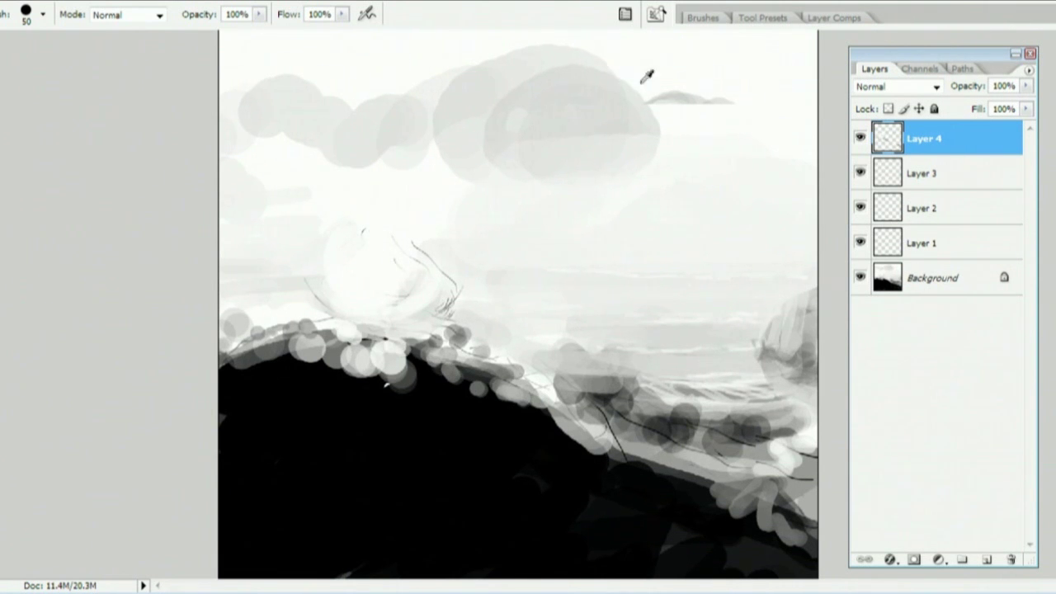
Rework the upper clouds with light and mid-gray strokes, enlarging the brush to 125 px and extending them to the right
{"action": "mouse_move", "coordinate": [618, 99]}
{"action": "left_mouse_down"}
{"action": "mouse_move", "coordinate": [650, 138]}
{"action": "mouse_move", "coordinate": [657, 117]}
{"action": "mouse_move", "coordinate": [675, 128]}
{"action": "mouse_move", "coordinate": [686, 113]}
{"action": "mouse_move", "coordinate": [584, 109]}
{"action": "mouse_move", "coordinate": [646, 92]}
{"action": "mouse_move", "coordinate": [684, 132]}
{"action": "mouse_move", "coordinate": [634, 83]}
{"action": "mouse_move", "coordinate": [582, 68]}
{"action": "mouse_move", "coordinate": [329, 78]}
{"action": "mouse_move", "coordinate": [342, 137]}
{"action": "left_mouse_up"}
{"action": "key", "text": "bracketright"}
{"action": "key", "text": "bracketright"}
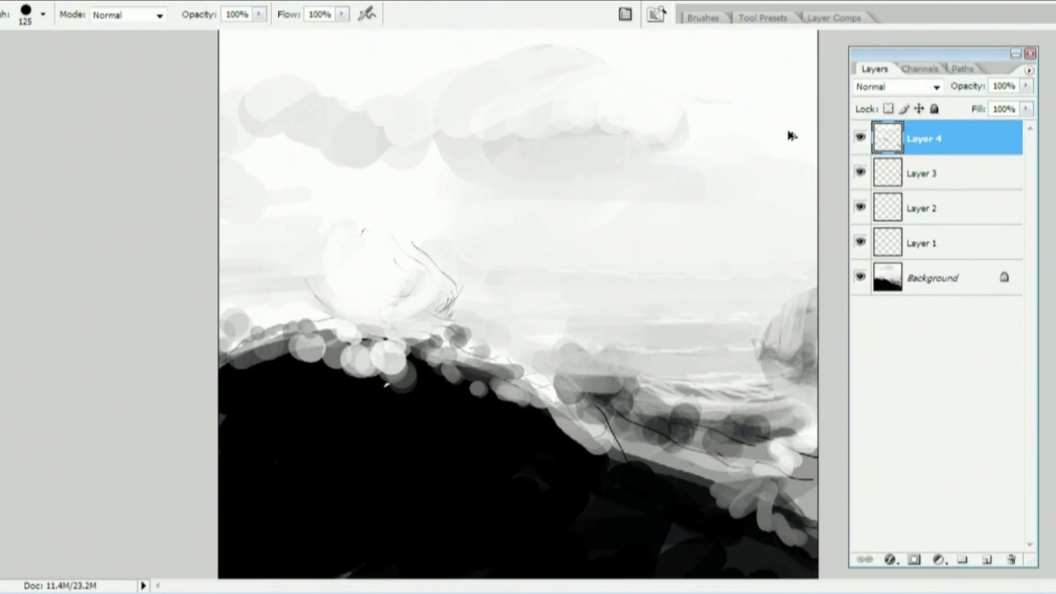
{"action": "mouse_move", "coordinate": [660, 151]}
{"action": "left_mouse_down"}
{"action": "mouse_move", "coordinate": [746, 133]}
{"action": "mouse_move", "coordinate": [695, 130]}
{"action": "mouse_move", "coordinate": [630, 163]}
{"action": "mouse_move", "coordinate": [507, 182]}
{"action": "mouse_move", "coordinate": [576, 154]}
{"action": "left_mouse_up"}
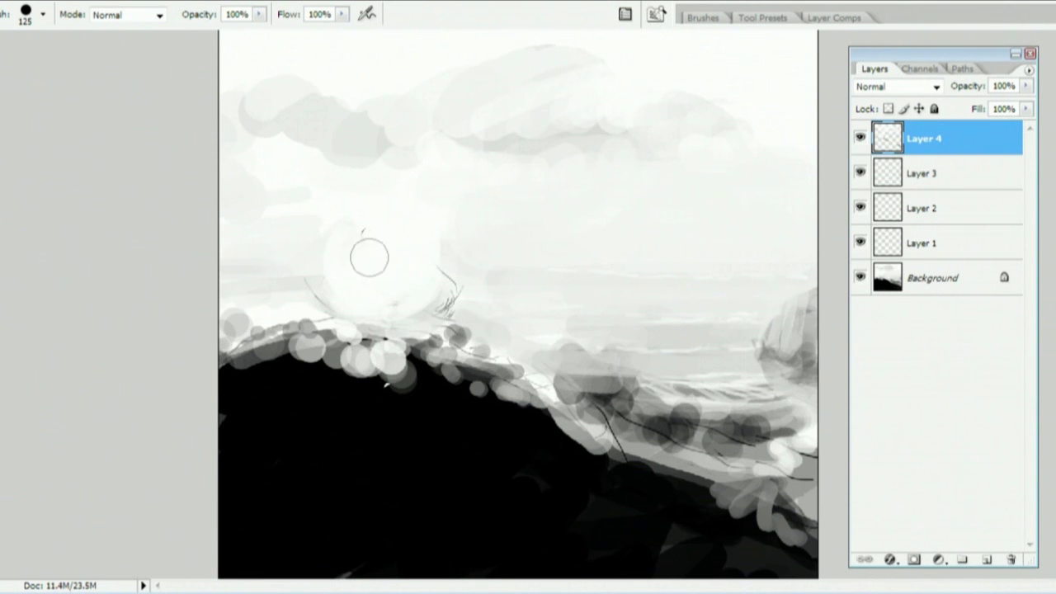
Paint two rounded mid-gray shapes on the hilltop, one on each side of the bright area
{"action": "mouse_move", "coordinate": [437, 243]}
{"action": "left_mouse_down"}
{"action": "mouse_move", "coordinate": [414, 312]}
{"action": "mouse_move", "coordinate": [401, 316]}
{"action": "left_mouse_up"}
{"action": "key", "text": "ctrl+z"}
{"action": "left_click_drag", "start_coordinate": [320, 295], "coordinate": [353, 324]}
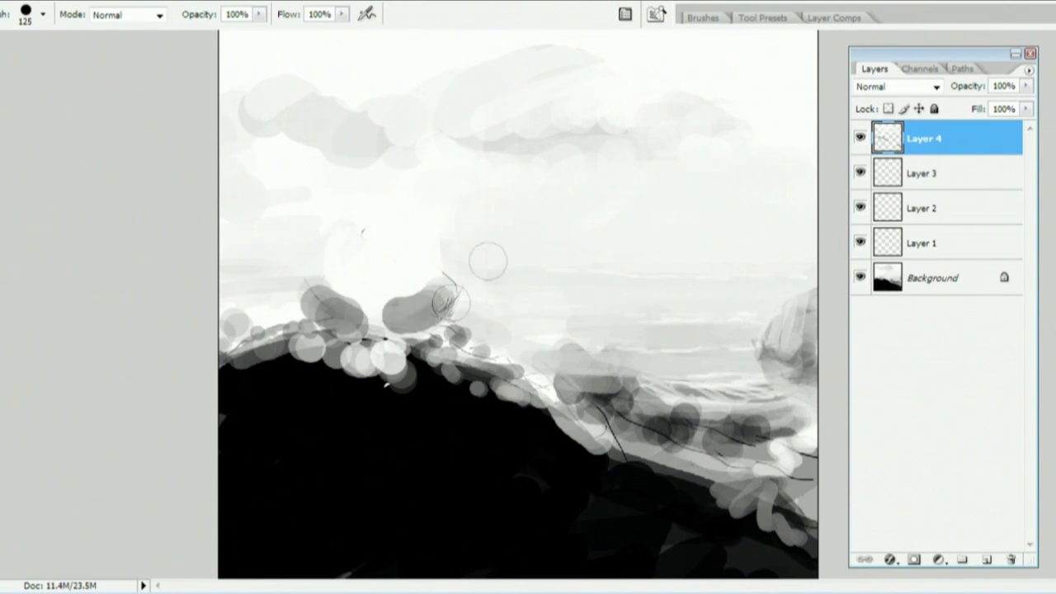
{"action": "left_click_drag", "start_coordinate": [275, 258], "coordinate": [277, 317]}
{"action": "left_click_drag", "start_coordinate": [517, 312], "coordinate": [515, 371]}
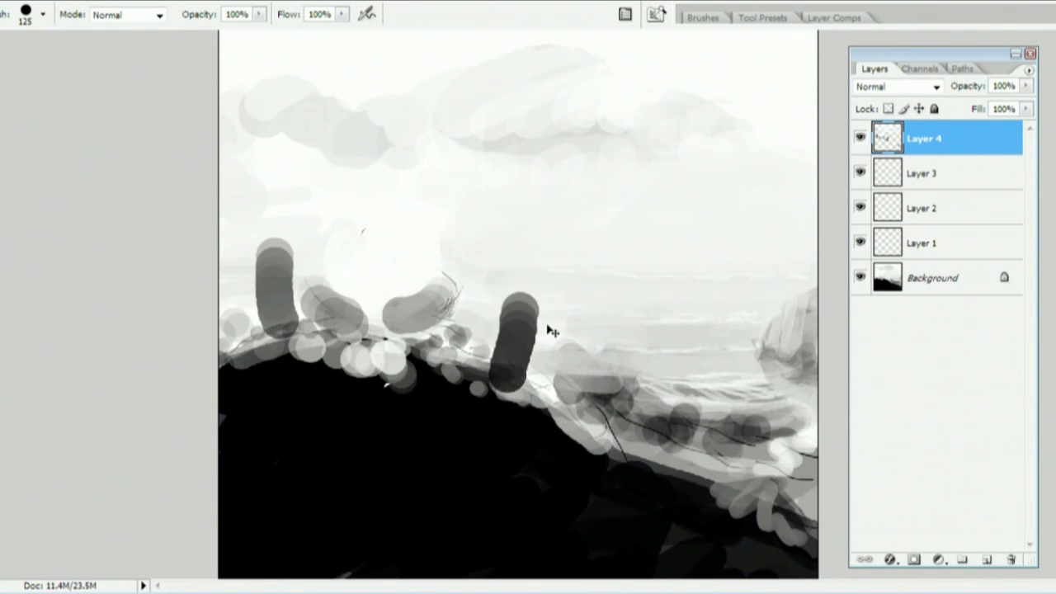
{"action": "left_click_drag", "start_coordinate": [599, 241], "coordinate": [706, 259]}
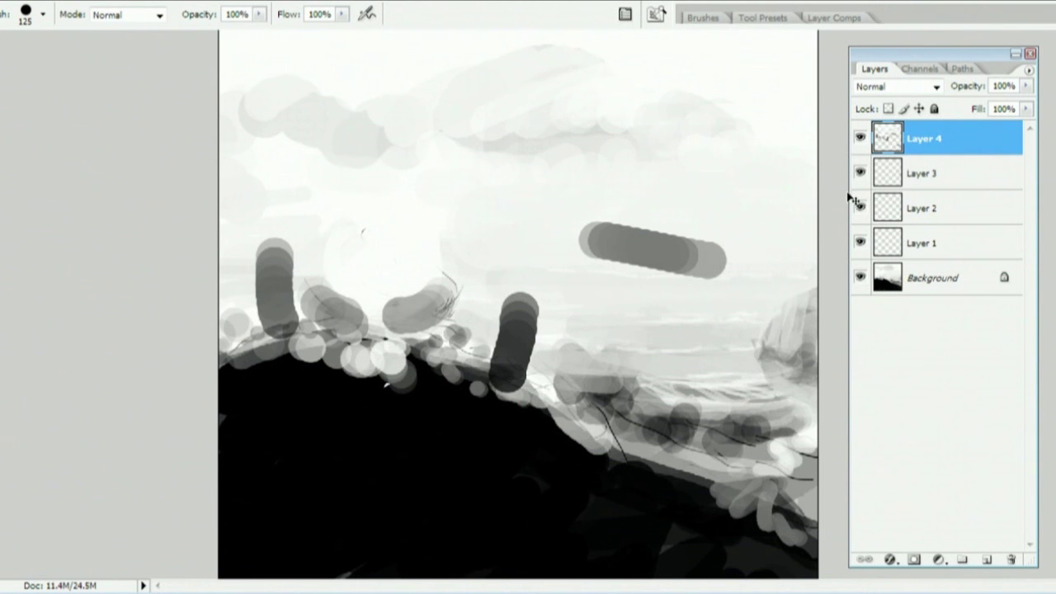
{"action": "key", "text": "ctrl+alt+z"}
{"action": "key", "text": "ctrl+alt+z"}
{"action": "key", "text": "ctrl+alt+z"}
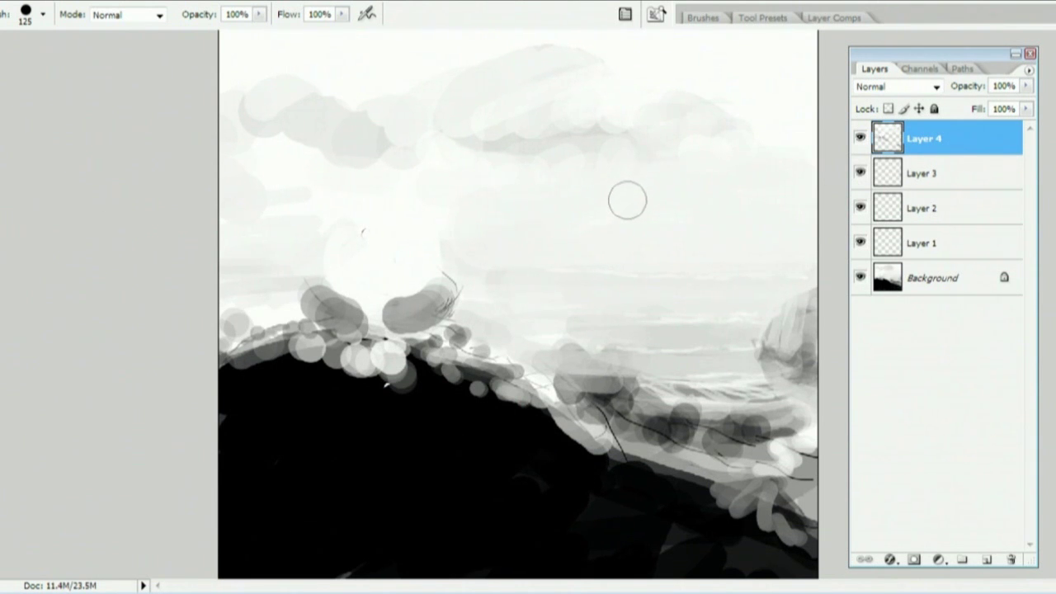
Reduce the brush and paint a narrow dark spire on the hilltop's left side, with a near-white stroke along its right side
{"action": "key", "text": "bracketleft"}
{"action": "key", "text": "bracketleft"}
{"action": "key", "text": "bracketleft"}
{"action": "key", "text": "bracketleft"}
{"action": "key", "text": "bracketleft"}
{"action": "left_click_drag", "start_coordinate": [291, 249], "coordinate": [295, 262]}
{"action": "key", "text": "ctrl+z"}
{"action": "mouse_move", "coordinate": [286, 320]}
{"action": "left_mouse_down"}
{"action": "mouse_move", "coordinate": [284, 292]}
{"action": "mouse_move", "coordinate": [295, 314]}
{"action": "mouse_move", "coordinate": [279, 280]}
{"action": "mouse_move", "coordinate": [289, 294]}
{"action": "left_mouse_up"}
{"action": "left_click", "coordinate": [347, 204], "text": "alt"}
{"action": "left_click_drag", "start_coordinate": [284, 251], "coordinate": [290, 297]}
Paint a dark pointed shape with light dabs at its base on the hill's right slope, and refine the left spire with dark strokes
{"action": "mouse_move", "coordinate": [461, 325]}
{"action": "left_mouse_down"}
{"action": "mouse_move", "coordinate": [465, 298]}
{"action": "mouse_move", "coordinate": [475, 339]}
{"action": "mouse_move", "coordinate": [486, 334]}
{"action": "mouse_move", "coordinate": [473, 349]}
{"action": "mouse_move", "coordinate": [491, 314]}
{"action": "mouse_move", "coordinate": [503, 351]}
{"action": "mouse_move", "coordinate": [487, 376]}
{"action": "mouse_move", "coordinate": [536, 405]}
{"action": "left_mouse_up"}
{"action": "key", "text": "ctrl+z"}
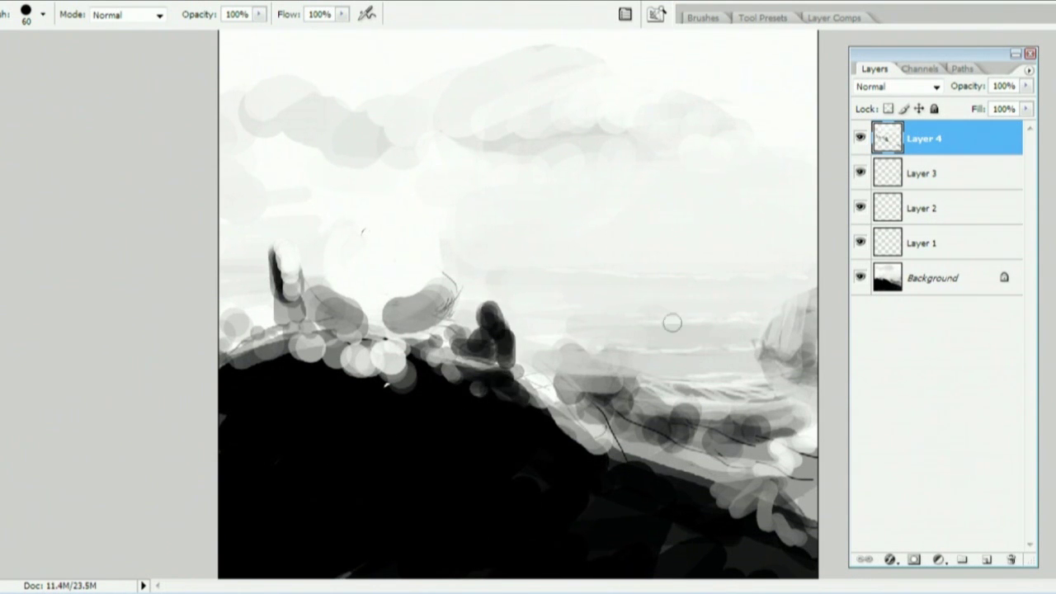
{"action": "mouse_move", "coordinate": [476, 341]}
{"action": "left_mouse_down"}
{"action": "mouse_move", "coordinate": [490, 363]}
{"action": "mouse_move", "coordinate": [505, 345]}
{"action": "left_mouse_up"}
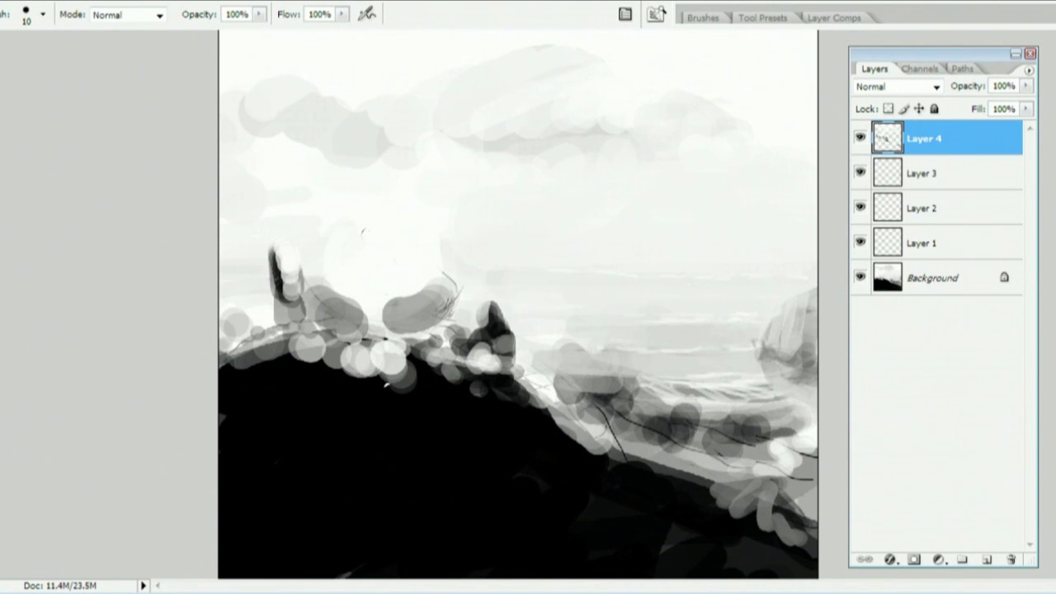
{"action": "mouse_move", "coordinate": [275, 270]}
{"action": "left_mouse_down"}
{"action": "mouse_move", "coordinate": [286, 313]}
{"action": "mouse_move", "coordinate": [298, 306]}
{"action": "mouse_move", "coordinate": [306, 321]}
{"action": "mouse_move", "coordinate": [301, 273]}
{"action": "mouse_move", "coordinate": [290, 324]}
{"action": "mouse_move", "coordinate": [287, 298]}
{"action": "left_mouse_up"}
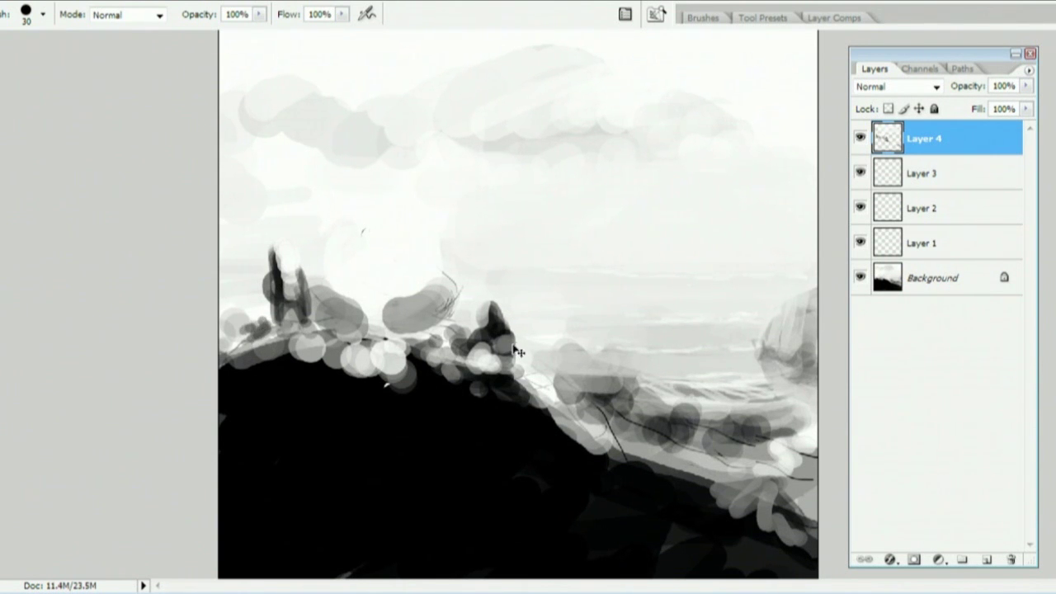
Save the layered painting in My Documents as utofire3 in Photoshop format
{"action": "key", "text": "ctrl+s"}
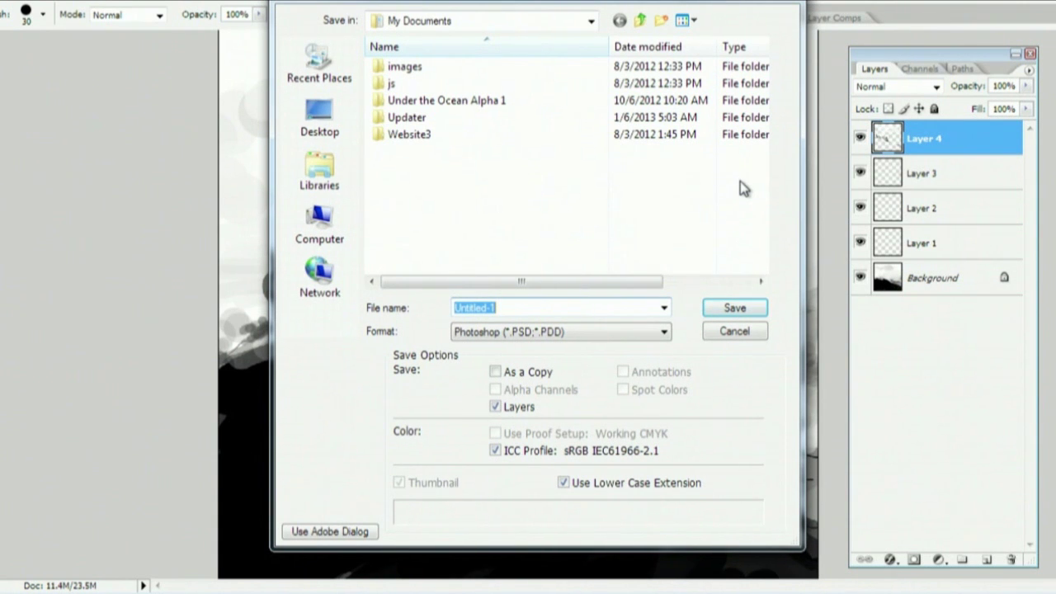
{"action": "type", "text": "utofire3"}
{"action": "key", "text": "Return"}
{"action": "key", "text": "Return"}
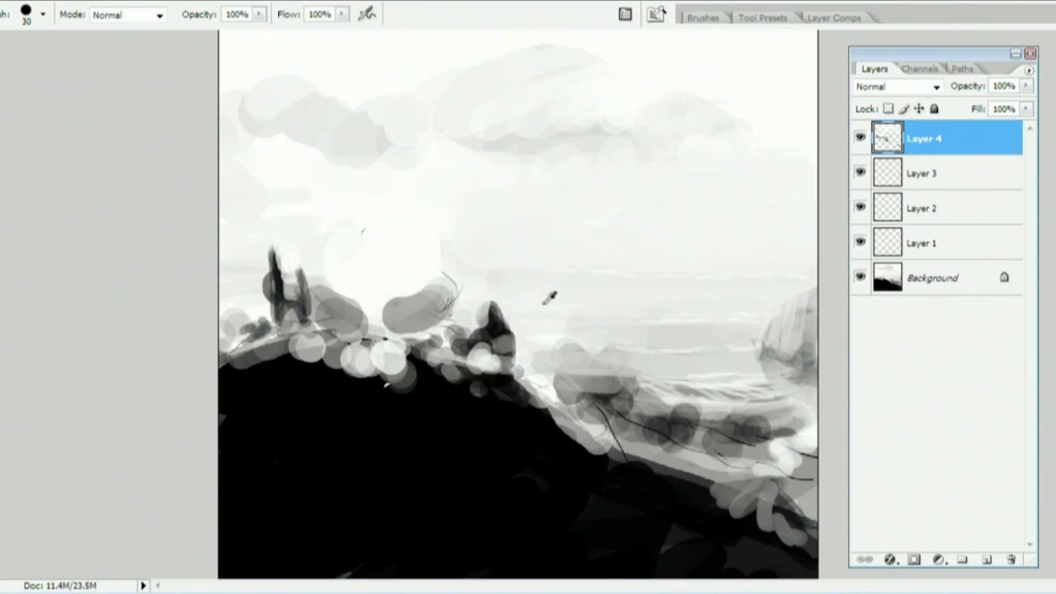
Set the eraser to a hard round 34 px tip, trim the tops of both hilltop spires, and rework the left spire's tip in gray
{"action": "key", "text": "e"}
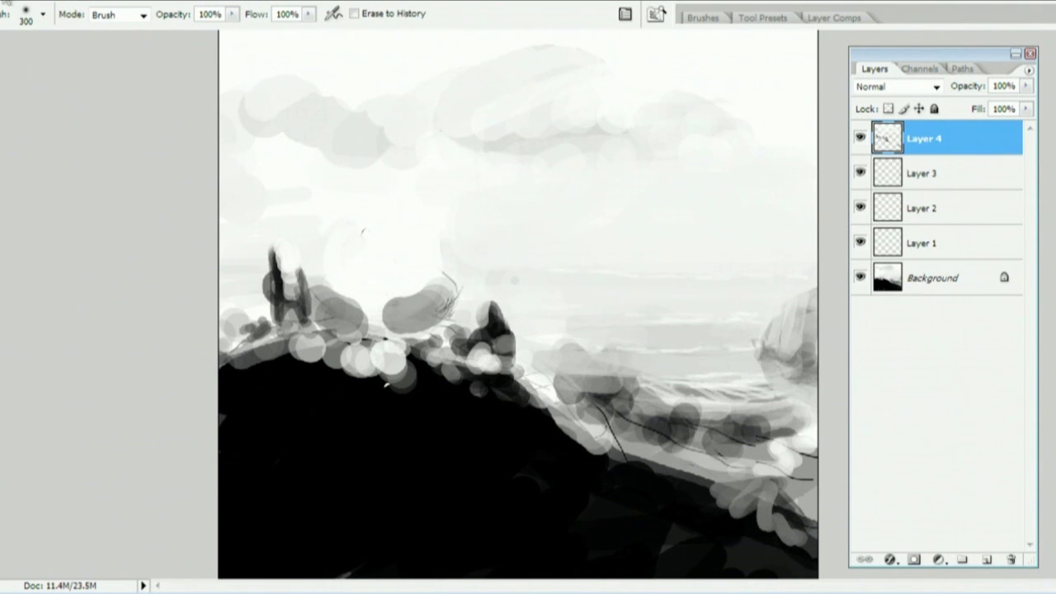
{"action": "left_click", "coordinate": [42, 14]}
{"action": "left_click_drag", "start_coordinate": [83, 120], "coordinate": [126, 121]}
{"action": "left_click_drag", "start_coordinate": [74, 64], "coordinate": [8, 64]}
{"action": "left_click", "coordinate": [82, 375]}
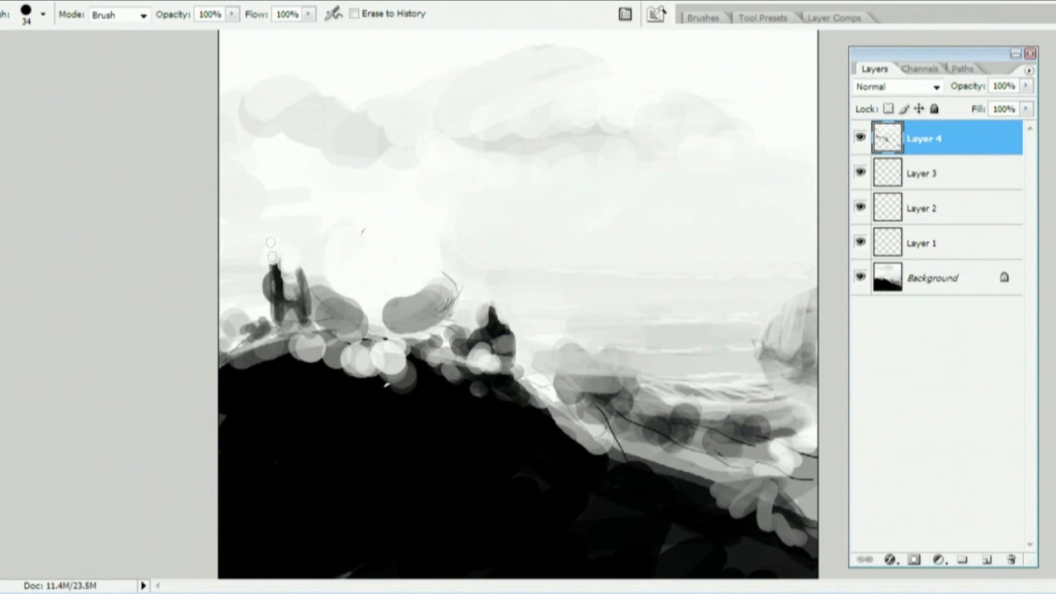
{"action": "key", "text": "b"}
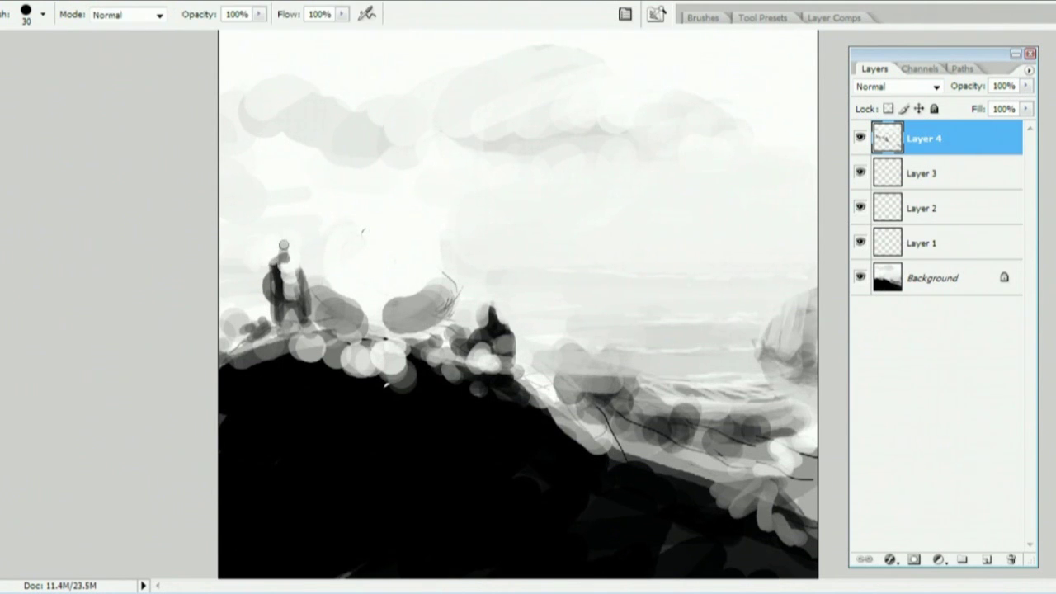
{"action": "key", "text": "e"}
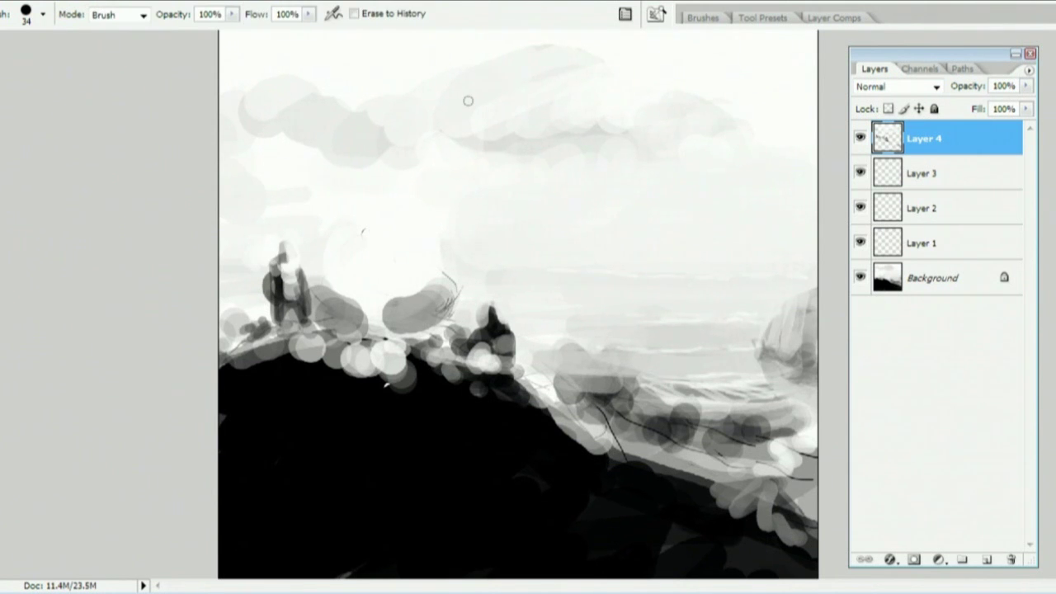
Add a new layer and paint pale diagonal light rays beneath the large cloud, starting with a 100 px brush
{"action": "left_click", "coordinate": [986, 560]}
{"action": "key", "text": "b"}
{"action": "key", "text": "bracketright"}
{"action": "key", "text": "bracketright"}
{"action": "key", "text": "bracketright"}
{"action": "key", "text": "bracketright"}
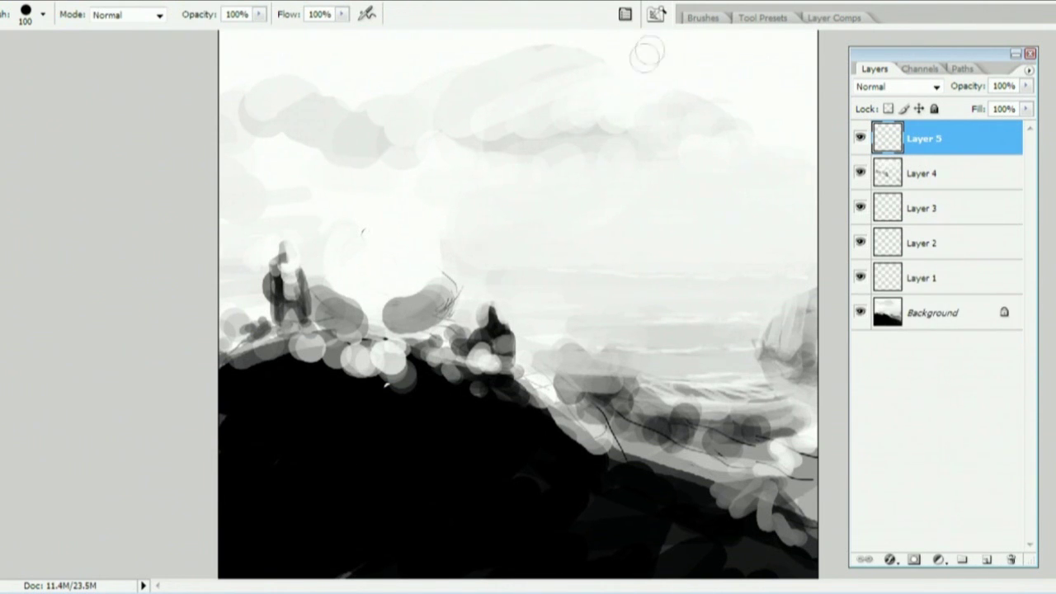
{"action": "mouse_move", "coordinate": [566, 152]}
{"action": "left_mouse_down"}
{"action": "mouse_move", "coordinate": [499, 236]}
{"action": "mouse_move", "coordinate": [521, 202]}
{"action": "left_mouse_up"}
{"action": "mouse_move", "coordinate": [601, 160]}
{"action": "left_mouse_down"}
{"action": "mouse_move", "coordinate": [580, 228]}
{"action": "mouse_move", "coordinate": [545, 272]}
{"action": "left_mouse_up"}
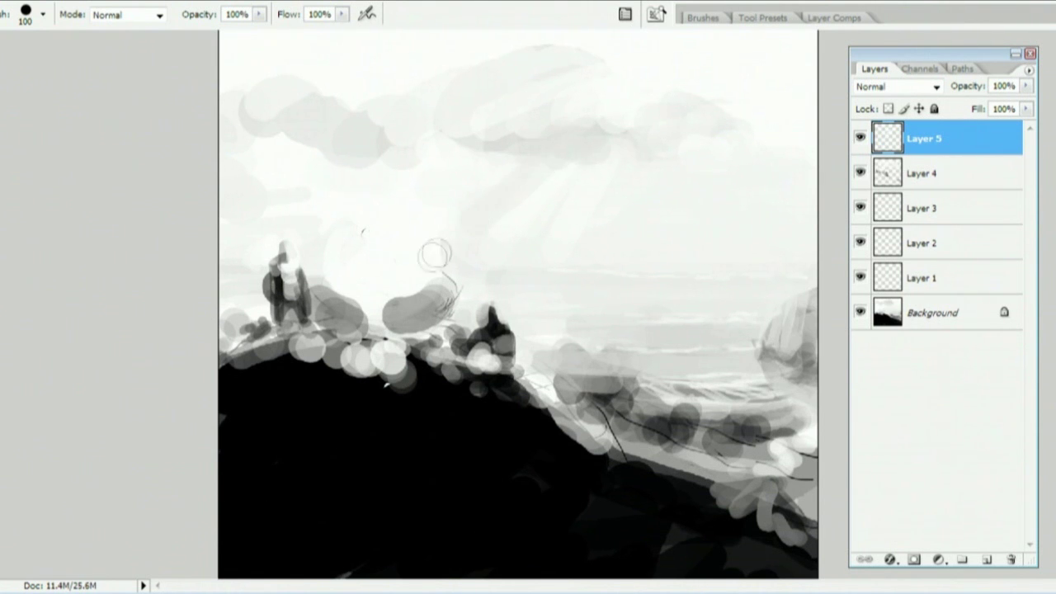
{"action": "key", "text": "e"}
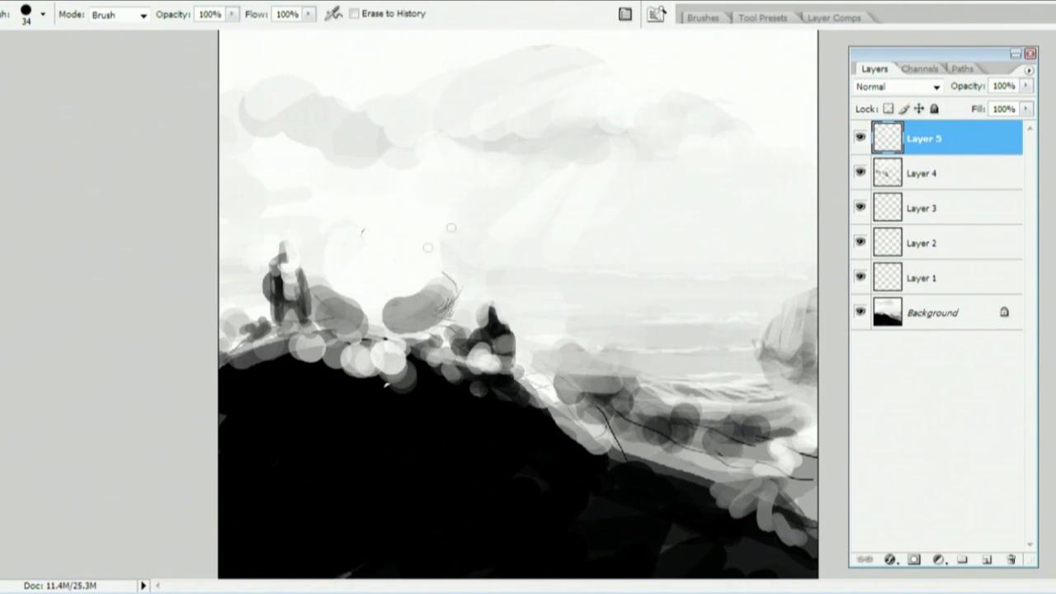
{"action": "key", "text": "b"}
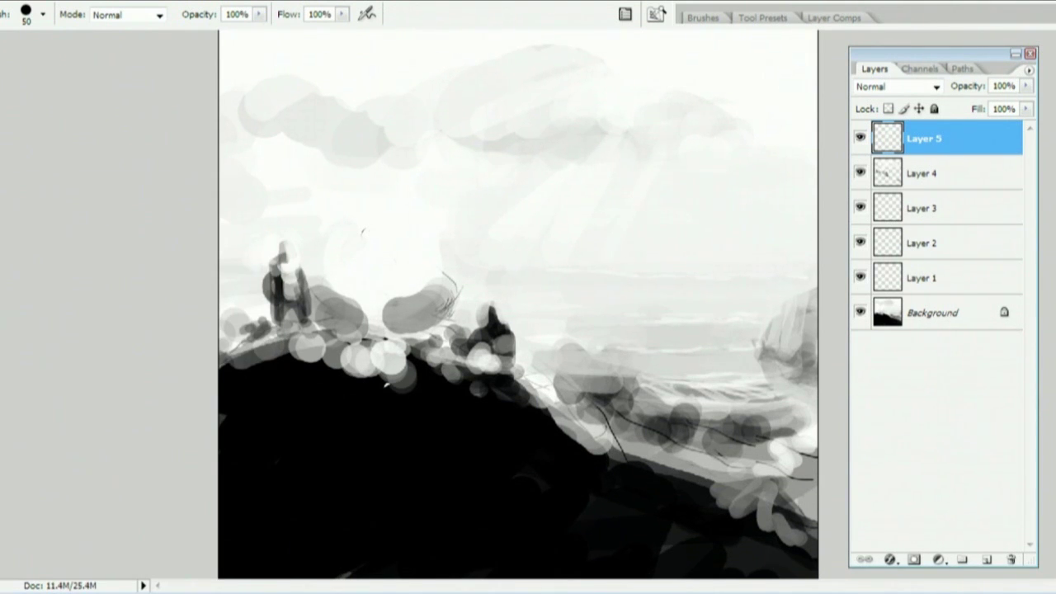
Enlarge the eraser to 500 px and soften the pale light rays beneath the cloud
{"action": "key", "text": "e"}
{"action": "key", "text": "bracketright"}
{"action": "key", "text": "bracketright"}
{"action": "key", "text": "bracketright"}
{"action": "key", "text": "bracketright"}
{"action": "key", "text": "bracketright"}
{"action": "key", "text": "bracketright"}
{"action": "key", "text": "bracketright"}
{"action": "key", "text": "bracketright"}
{"action": "key", "text": "bracketright"}
{"action": "key", "text": "bracketright"}
{"action": "key", "text": "bracketright"}
{"action": "key", "text": "bracketright"}
{"action": "key", "text": "bracketright"}
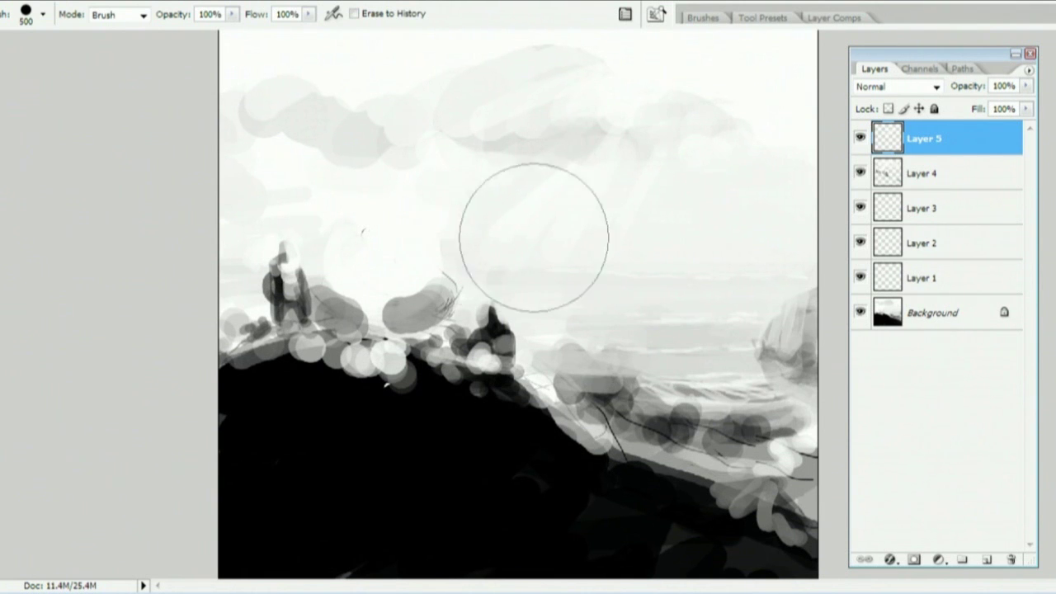
Add a new layer and shade the large cloud's underside toward the right in sampled gray with a 50 px brush
{"action": "left_click", "coordinate": [986, 560]}
{"action": "key", "text": "b"}
{"action": "left_click", "coordinate": [599, 132], "text": "alt"}
{"action": "left_click_drag", "start_coordinate": [610, 139], "coordinate": [624, 146]}
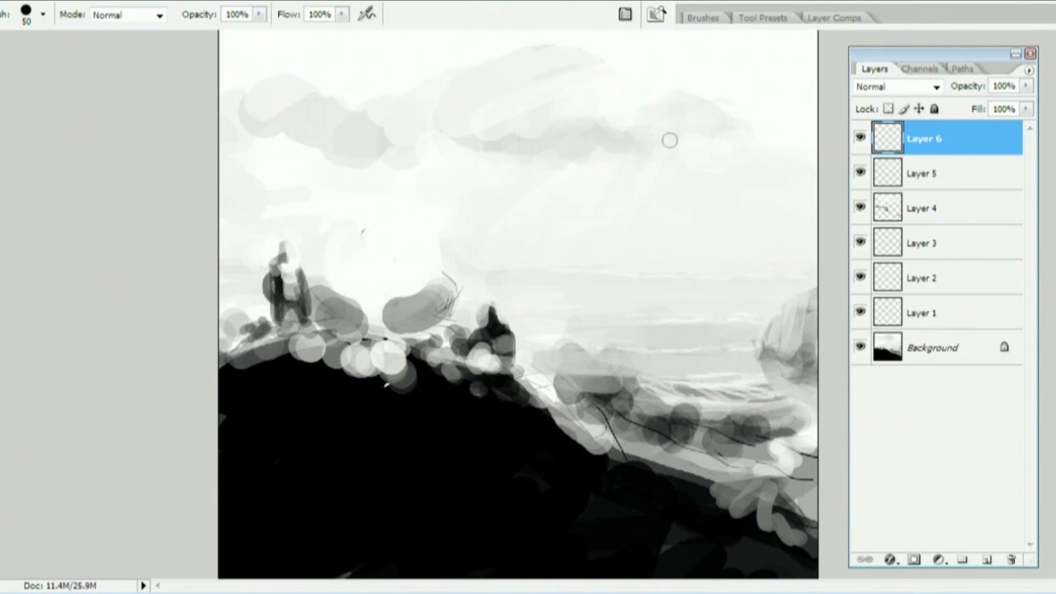
Paint dark and light dabs down the hill's right slope and gray curved strokes around the bright shape above the hilltop
{"action": "left_click_drag", "start_coordinate": [520, 363], "coordinate": [584, 441]}
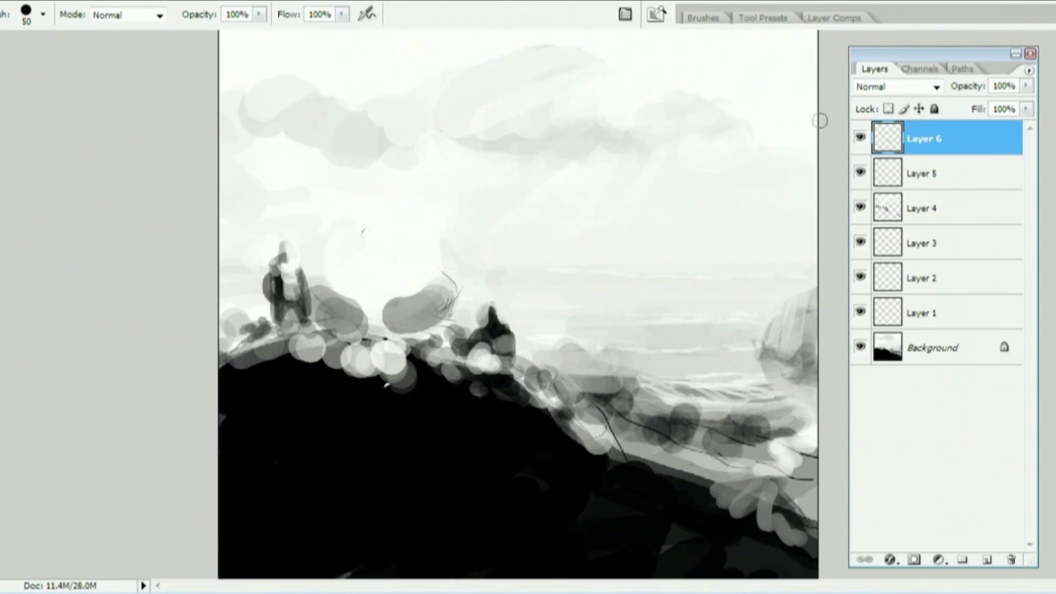
{"action": "mouse_move", "coordinate": [399, 235]}
{"action": "left_mouse_down"}
{"action": "mouse_move", "coordinate": [381, 287]}
{"action": "mouse_move", "coordinate": [403, 275]}
{"action": "mouse_move", "coordinate": [368, 249]}
{"action": "mouse_move", "coordinate": [371, 272]}
{"action": "mouse_move", "coordinate": [400, 264]}
{"action": "mouse_move", "coordinate": [355, 265]}
{"action": "mouse_move", "coordinate": [339, 281]}
{"action": "mouse_move", "coordinate": [370, 302]}
{"action": "mouse_move", "coordinate": [422, 286]}
{"action": "mouse_move", "coordinate": [407, 241]}
{"action": "left_mouse_up"}
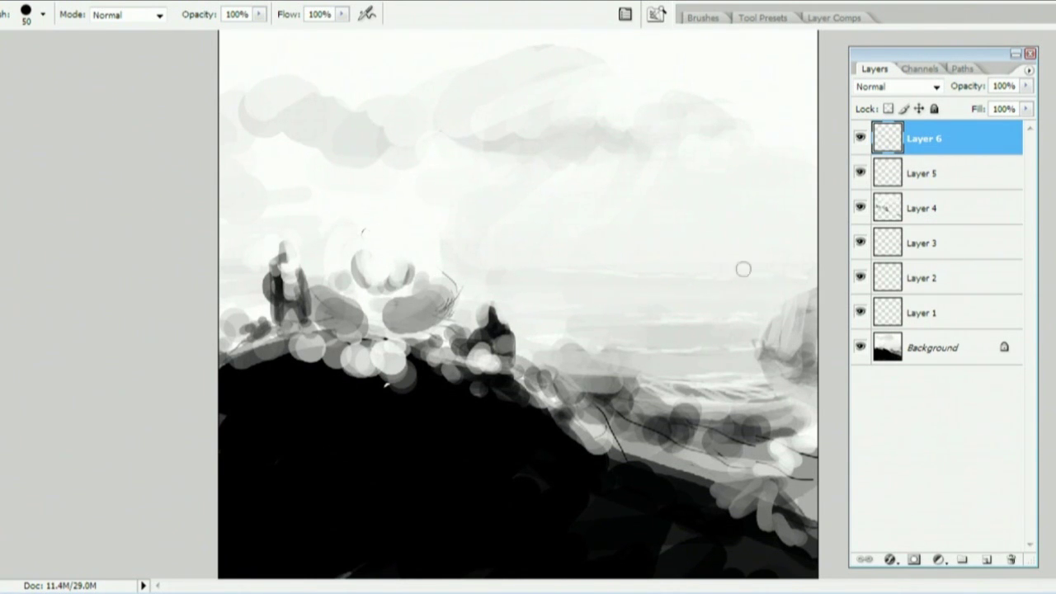
Add a new layer and paint a billowing gray smoke column from the hilltop glow to the canvas's upper edge with a 175 px brush
{"action": "left_click", "coordinate": [986, 560]}
{"action": "key", "text": "bracketright"}
{"action": "key", "text": "bracketright"}
{"action": "key", "text": "bracketright"}
{"action": "key", "text": "bracketright"}
{"action": "key", "text": "bracketright"}
{"action": "key", "text": "bracketright"}
{"action": "key", "text": "bracketright"}
{"action": "key", "text": "bracketright"}
{"action": "mouse_move", "coordinate": [354, 224]}
{"action": "left_mouse_down"}
{"action": "mouse_move", "coordinate": [411, 227]}
{"action": "mouse_move", "coordinate": [342, 196]}
{"action": "mouse_move", "coordinate": [312, 165]}
{"action": "mouse_move", "coordinate": [419, 140]}
{"action": "mouse_move", "coordinate": [330, 69]}
{"action": "mouse_move", "coordinate": [276, 66]}
{"action": "mouse_move", "coordinate": [398, 49]}
{"action": "mouse_move", "coordinate": [443, 25]}
{"action": "mouse_move", "coordinate": [466, 76]}
{"action": "mouse_move", "coordinate": [455, 36]}
{"action": "left_mouse_up"}
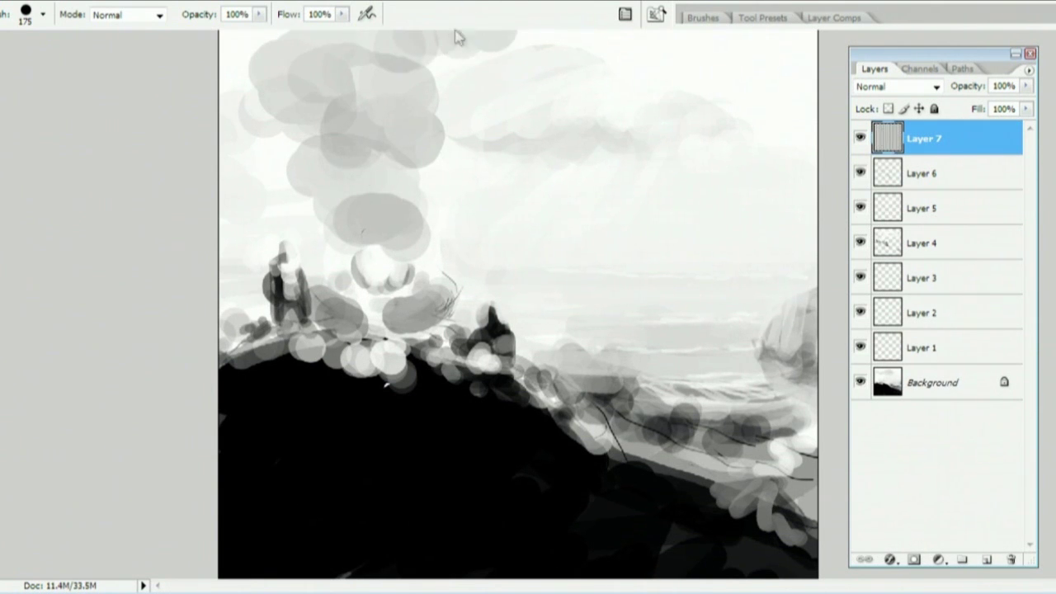
Lighten and reshape the smoke column's upper part with a 400 px eraser
{"action": "key", "text": "e"}
{"action": "mouse_move", "coordinate": [283, 33]}
{"action": "left_mouse_down"}
{"action": "mouse_move", "coordinate": [238, 49]}
{"action": "mouse_move", "coordinate": [240, 78]}
{"action": "mouse_move", "coordinate": [309, 165]}
{"action": "mouse_move", "coordinate": [396, 80]}
{"action": "mouse_move", "coordinate": [420, 133]}
{"action": "mouse_move", "coordinate": [438, 224]}
{"action": "mouse_move", "coordinate": [474, 121]}
{"action": "mouse_move", "coordinate": [384, 230]}
{"action": "mouse_move", "coordinate": [442, 219]}
{"action": "mouse_move", "coordinate": [510, 111]}
{"action": "mouse_move", "coordinate": [547, 91]}
{"action": "left_mouse_up"}
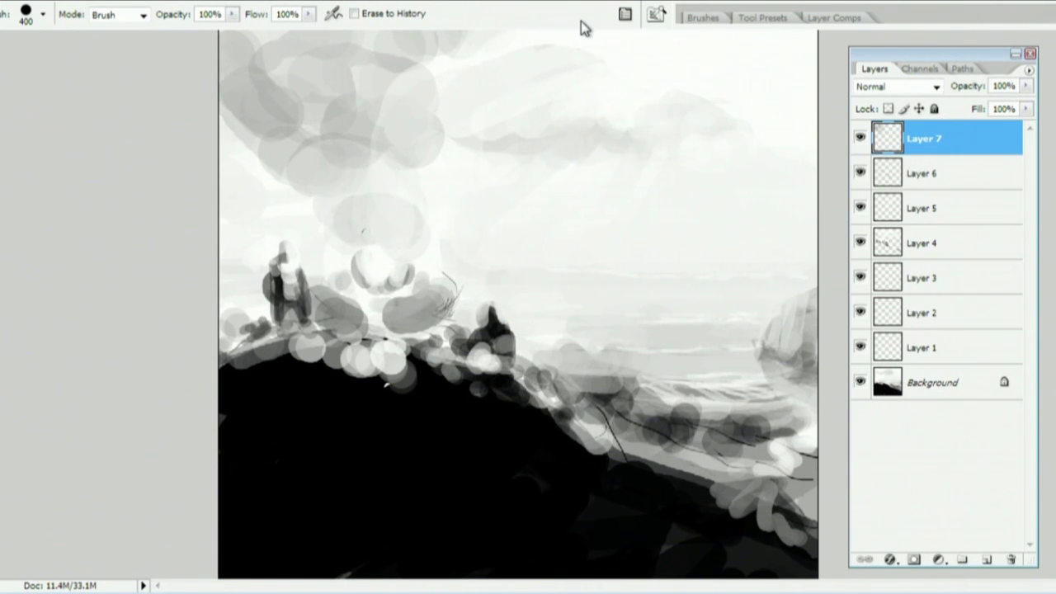
{"action": "mouse_move", "coordinate": [165, 50]}
{"action": "left_mouse_down"}
{"action": "mouse_move", "coordinate": [222, 165]}
{"action": "mouse_move", "coordinate": [239, 50]}
{"action": "mouse_move", "coordinate": [333, 107]}
{"action": "left_mouse_up"}
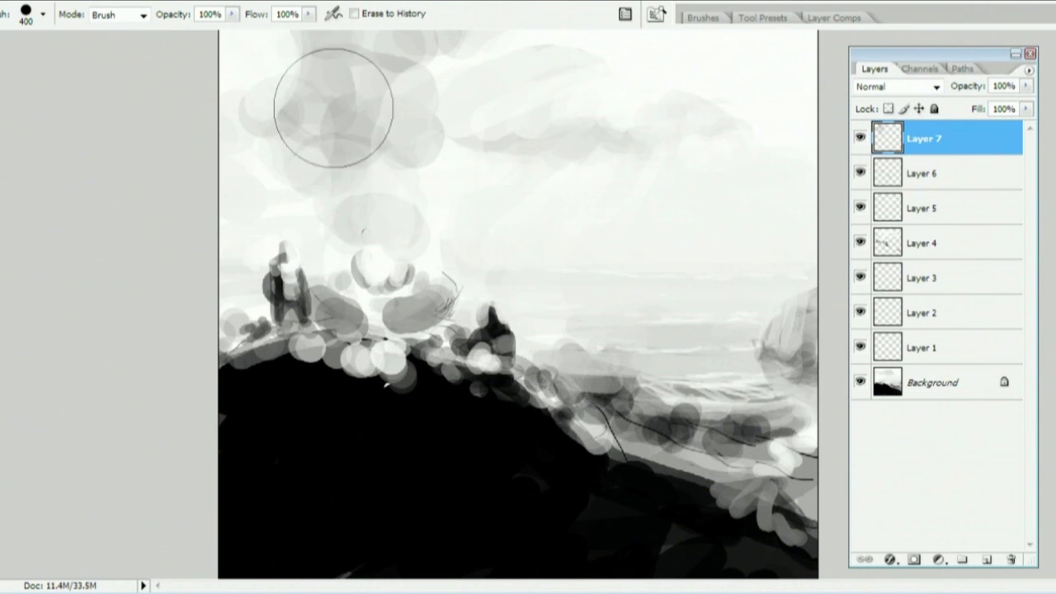
Rebuild the middle of the smoke column with gray dabs and add faint smoke along the upper sky, softening it with the eraser
{"action": "key", "text": "b"}
{"action": "left_click", "coordinate": [360, 171]}
{"action": "left_click", "coordinate": [368, 117]}
{"action": "left_click_drag", "start_coordinate": [518, 43], "coordinate": [571, 46]}
{"action": "left_click", "coordinate": [658, 37]}
{"action": "key", "text": "e"}
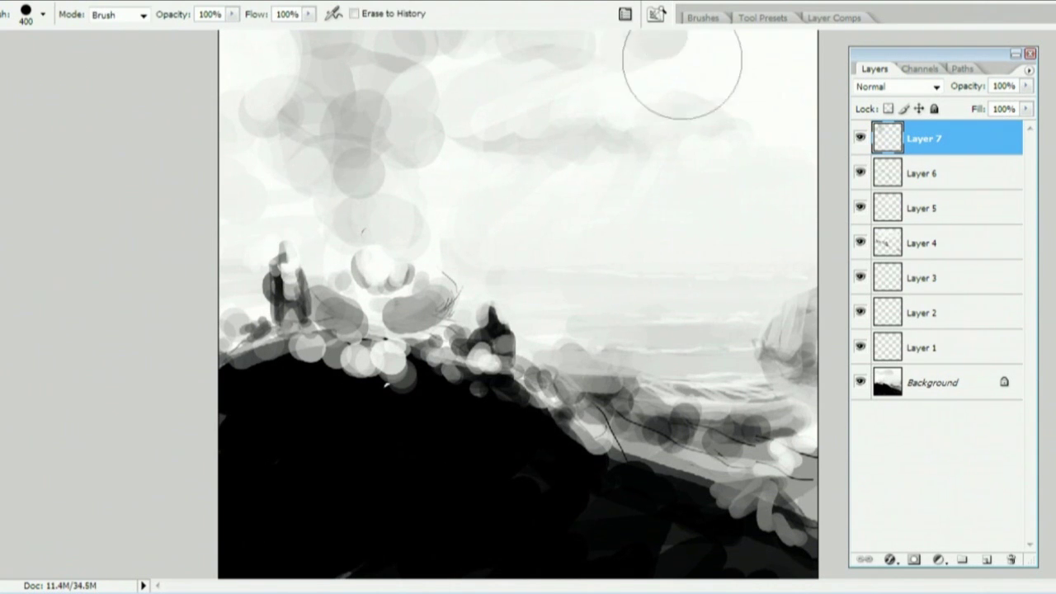
{"action": "key", "text": "b"}
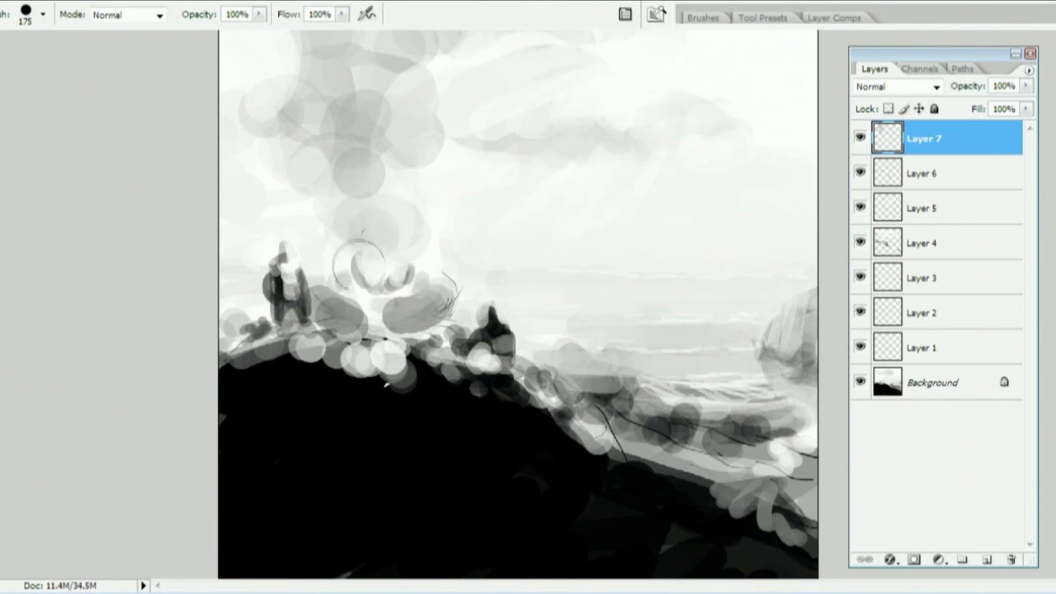
Shade the smoke's base above the hilltop glow, erase a lighter halo there with a 150 px eraser, and reduce the brush to 20 px
{"action": "mouse_move", "coordinate": [357, 262]}
{"action": "left_mouse_down"}
{"action": "mouse_move", "coordinate": [347, 192]}
{"action": "mouse_move", "coordinate": [367, 187]}
{"action": "mouse_move", "coordinate": [381, 149]}
{"action": "mouse_move", "coordinate": [401, 251]}
{"action": "mouse_move", "coordinate": [384, 235]}
{"action": "mouse_move", "coordinate": [369, 264]}
{"action": "mouse_move", "coordinate": [384, 265]}
{"action": "mouse_move", "coordinate": [351, 228]}
{"action": "mouse_move", "coordinate": [387, 247]}
{"action": "left_mouse_up"}
{"action": "key", "text": "e"}
{"action": "left_click", "coordinate": [382, 294]}
{"action": "key", "text": "bracketleft"}
{"action": "key", "text": "bracketleft"}
{"action": "key", "text": "bracketleft"}
{"action": "key", "text": "bracketleft"}
{"action": "key", "text": "bracketleft"}
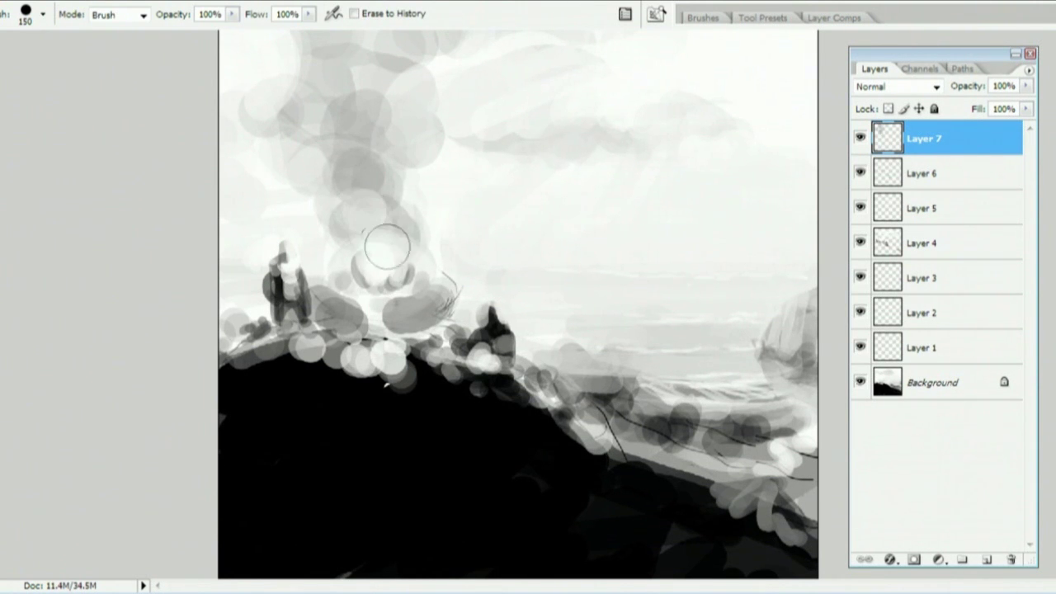
{"action": "key", "text": "b"}
{"action": "key", "text": "bracketleft"}
{"action": "key", "text": "bracketleft"}
{"action": "key", "text": "bracketleft"}
{"action": "key", "text": "bracketleft"}
{"action": "key", "text": "bracketleft"}
{"action": "key", "text": "bracketleft"}
{"action": "key", "text": "bracketleft"}
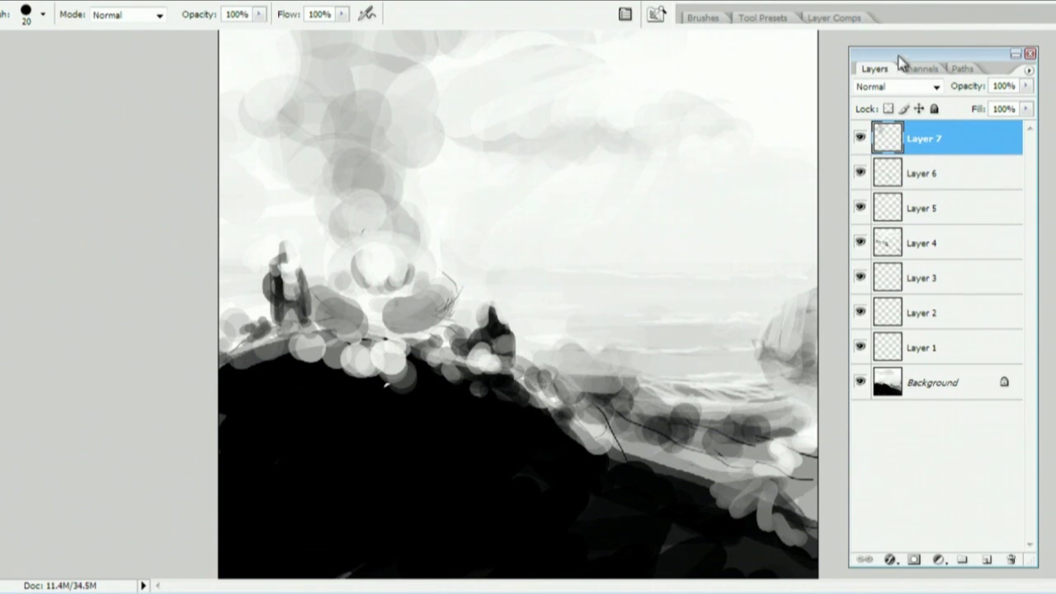
Crop the image to a landscape rectangle, removing strips of sky and dark foreground while keeping the full width
{"action": "left_click_drag", "start_coordinate": [900, 64], "coordinate": [966, 59]}
{"action": "key", "text": "ctrl+minus"}
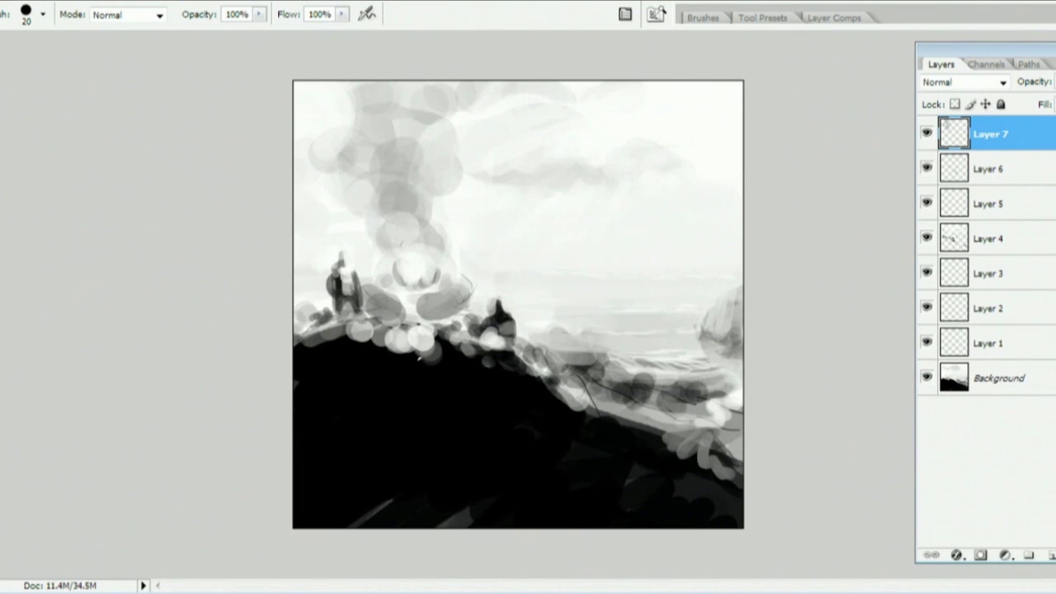
{"action": "key", "text": "m"}
{"action": "left_click_drag", "start_coordinate": [284, 89], "coordinate": [743, 479]}
{"action": "left_click_drag", "start_coordinate": [289, 121], "coordinate": [746, 475]}
{"action": "left_click", "coordinate": [18, 1]}
{"action": "left_click", "coordinate": [28, 179]}
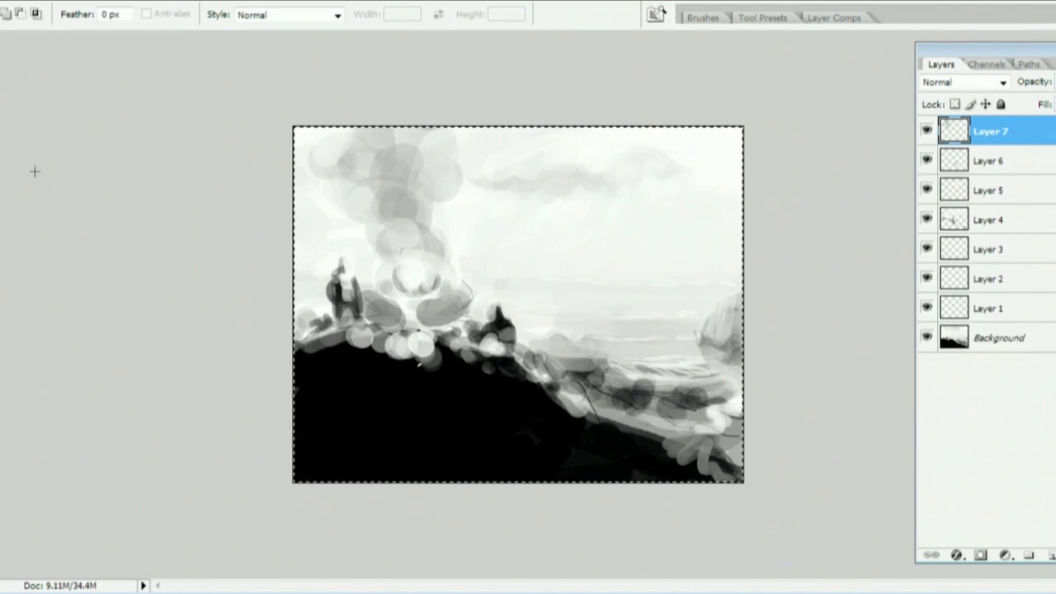
Widen the canvas equally on both sides with a centered anchor and the background color as extension, keeping the height
{"action": "left_click", "coordinate": [24, 2]}
{"action": "left_click", "coordinate": [52, 130]}
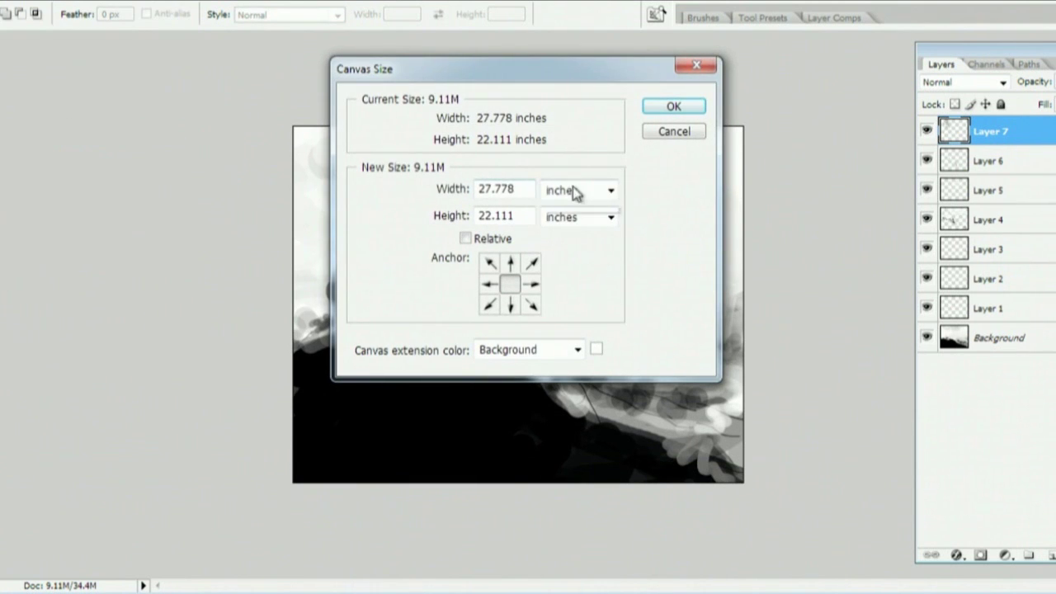
{"action": "left_click", "coordinate": [574, 190]}
{"action": "left_click", "coordinate": [565, 222]}
{"action": "left_click_drag", "start_coordinate": [455, 189], "coordinate": [955, 63]}
{"action": "left_click", "coordinate": [673, 106]}
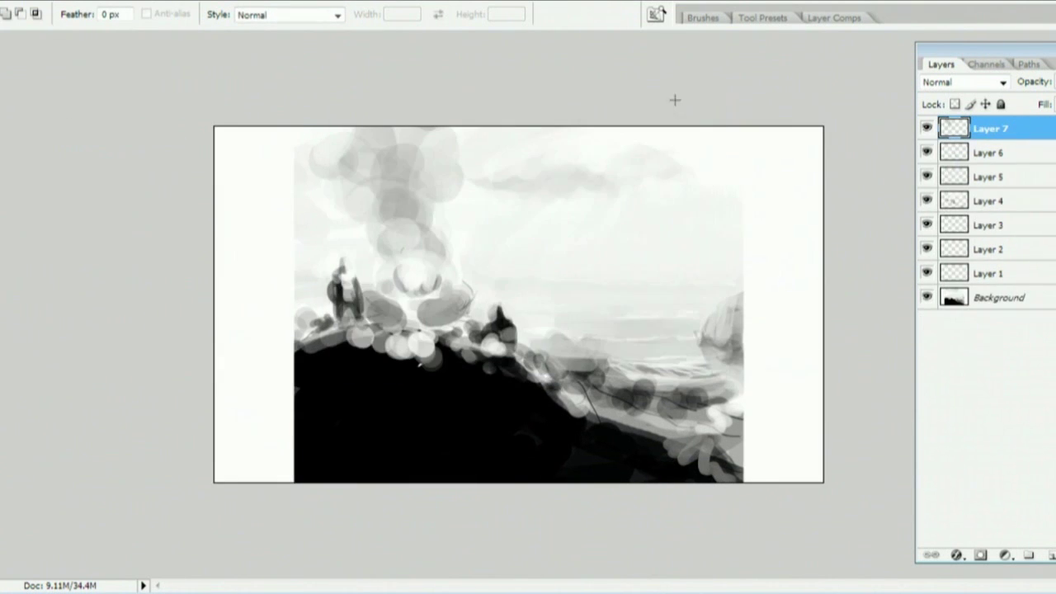
Merge all the layers and shift a duplicate of the painting to the canvas's left edge
{"action": "key", "text": "ctrl+plus"}
{"action": "key", "text": "ctrl+w"}
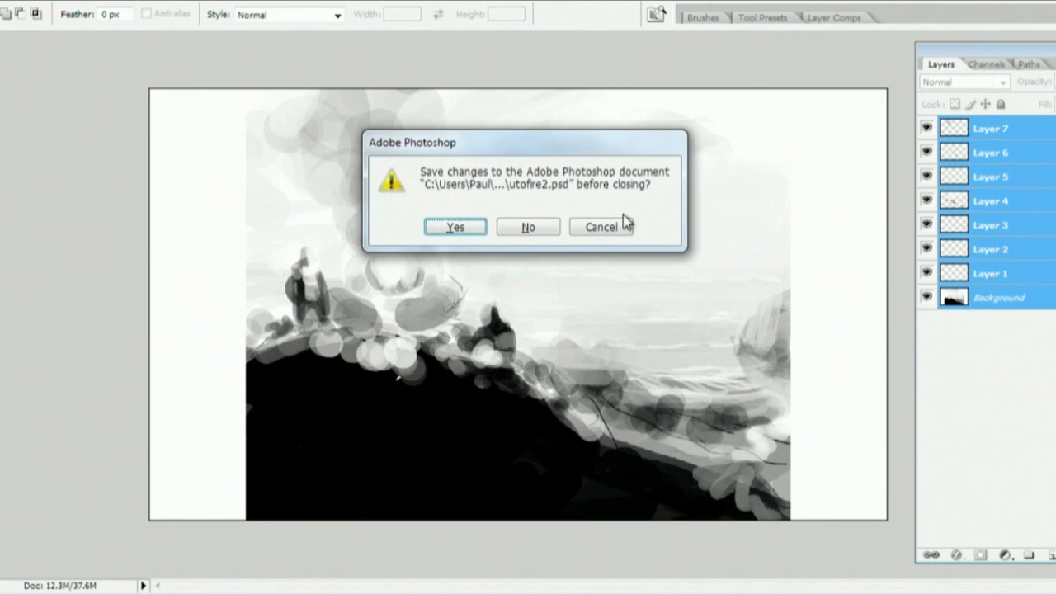
{"action": "left_click", "coordinate": [617, 227]}
{"action": "key", "text": "ctrl+e"}
{"action": "key", "text": "v"}
{"action": "left_click_drag", "start_coordinate": [574, 218], "coordinate": [624, 226]}
{"action": "key", "text": "m"}
{"action": "key", "text": "ctrl+z"}
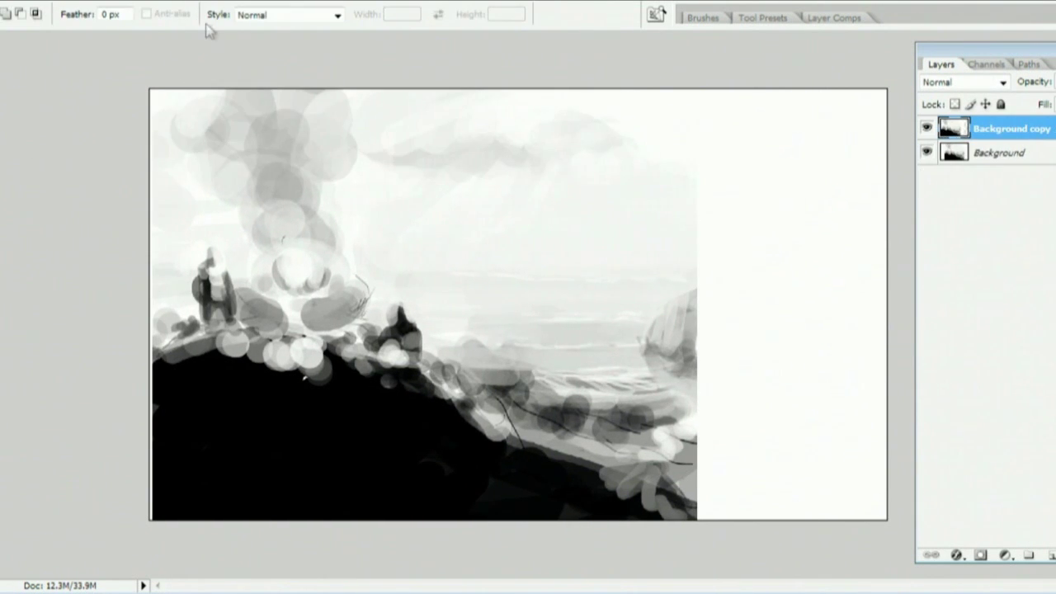
Add a new layer and extend the gray rock and pale sky into the blank right side with a 90 px brush
{"action": "key", "text": "b"}
{"action": "left_click", "coordinate": [1049, 556]}
{"action": "key", "text": "bracketright"}
{"action": "key", "text": "bracketright"}
{"action": "key", "text": "bracketright"}
{"action": "key", "text": "bracketright"}
{"action": "key", "text": "bracketright"}
{"action": "key", "text": "bracketright"}
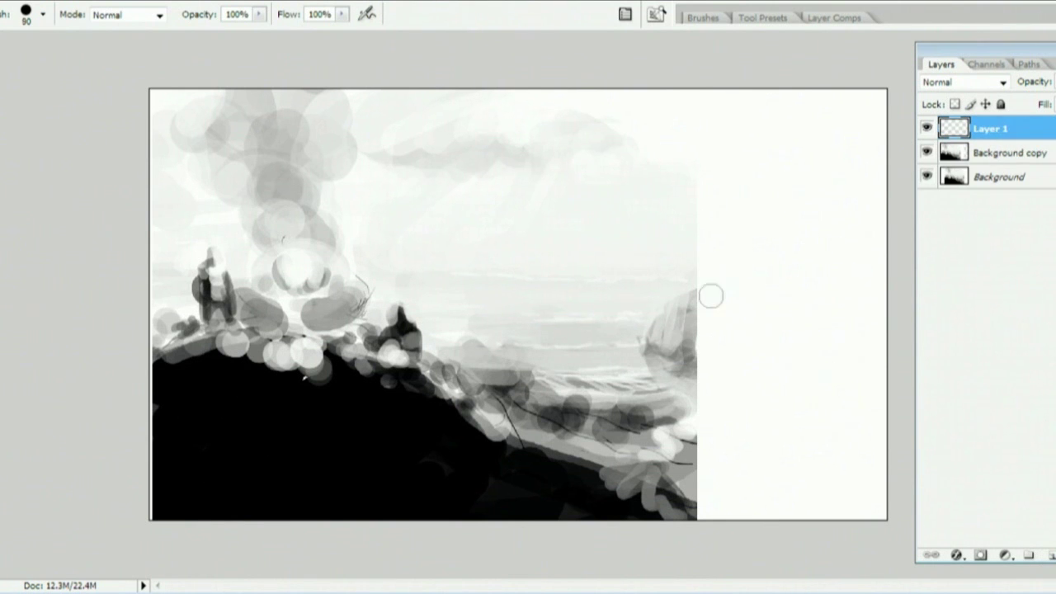
{"action": "mouse_move", "coordinate": [700, 309]}
{"action": "left_mouse_down"}
{"action": "mouse_move", "coordinate": [747, 280]}
{"action": "mouse_move", "coordinate": [709, 310]}
{"action": "mouse_move", "coordinate": [731, 325]}
{"action": "mouse_move", "coordinate": [702, 352]}
{"action": "mouse_move", "coordinate": [719, 360]}
{"action": "left_mouse_up"}
{"action": "left_click", "coordinate": [736, 198], "text": "alt"}
{"action": "left_click_drag", "start_coordinate": [695, 273], "coordinate": [736, 276]}
{"action": "mouse_move", "coordinate": [674, 214]}
{"action": "left_mouse_down"}
{"action": "mouse_move", "coordinate": [814, 176]}
{"action": "mouse_move", "coordinate": [850, 194]}
{"action": "left_mouse_up"}
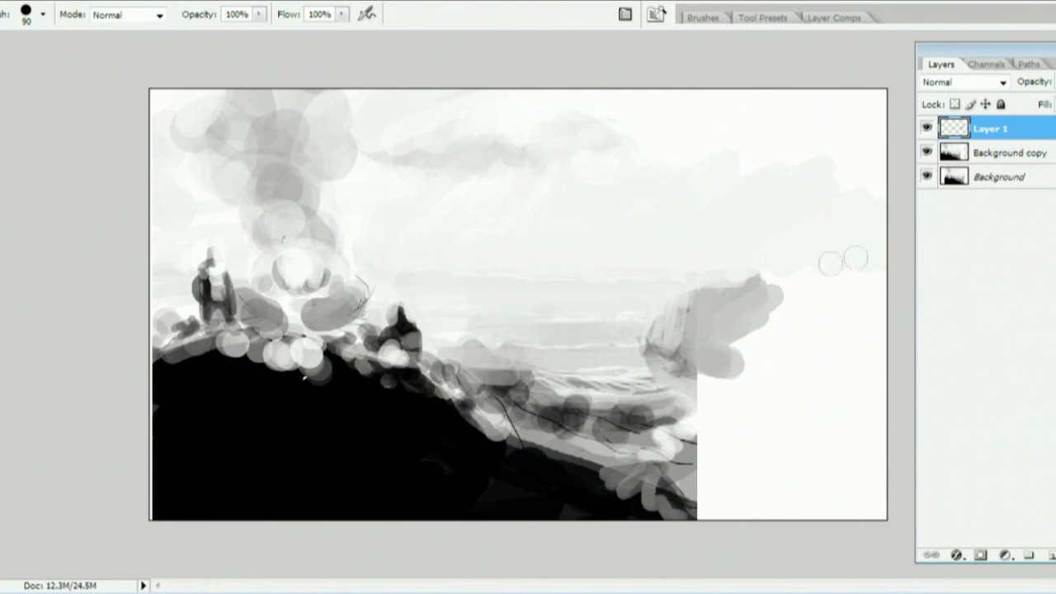
Carry the shoreline into the blank area with sampled gray dabs and a dark curved stroke running down past the old image edge
{"action": "mouse_move", "coordinate": [689, 423]}
{"action": "left_mouse_down"}
{"action": "mouse_move", "coordinate": [726, 421]}
{"action": "mouse_move", "coordinate": [715, 467]}
{"action": "mouse_move", "coordinate": [723, 513]}
{"action": "left_mouse_up"}
{"action": "left_click", "coordinate": [642, 416], "text": "alt"}
{"action": "left_click_drag", "start_coordinate": [643, 422], "coordinate": [694, 455]}
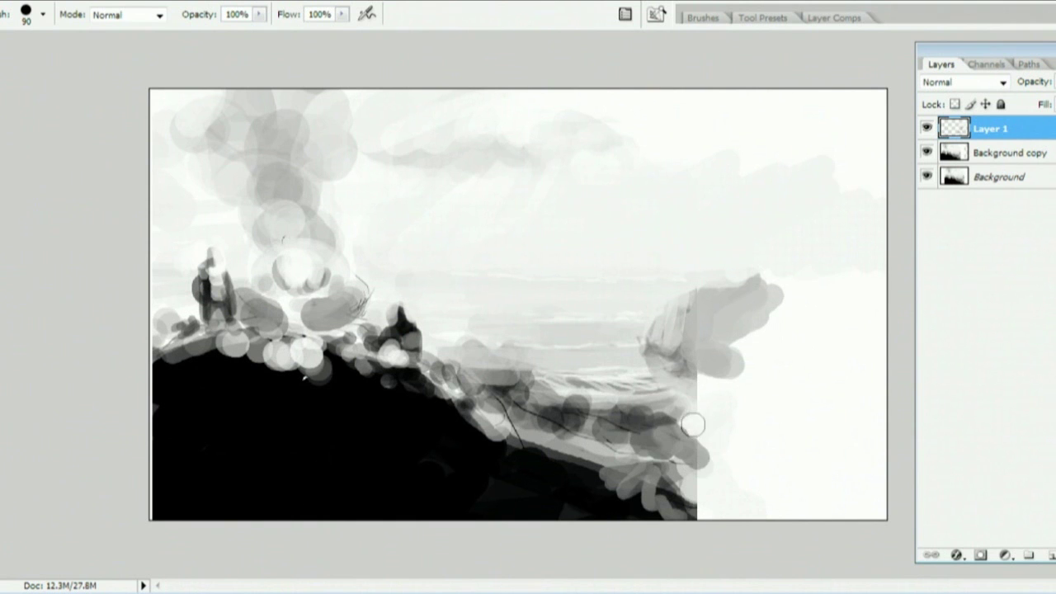
{"action": "mouse_move", "coordinate": [677, 386]}
{"action": "left_mouse_down"}
{"action": "mouse_move", "coordinate": [722, 499]}
{"action": "mouse_move", "coordinate": [747, 495]}
{"action": "mouse_move", "coordinate": [759, 401]}
{"action": "left_mouse_up"}
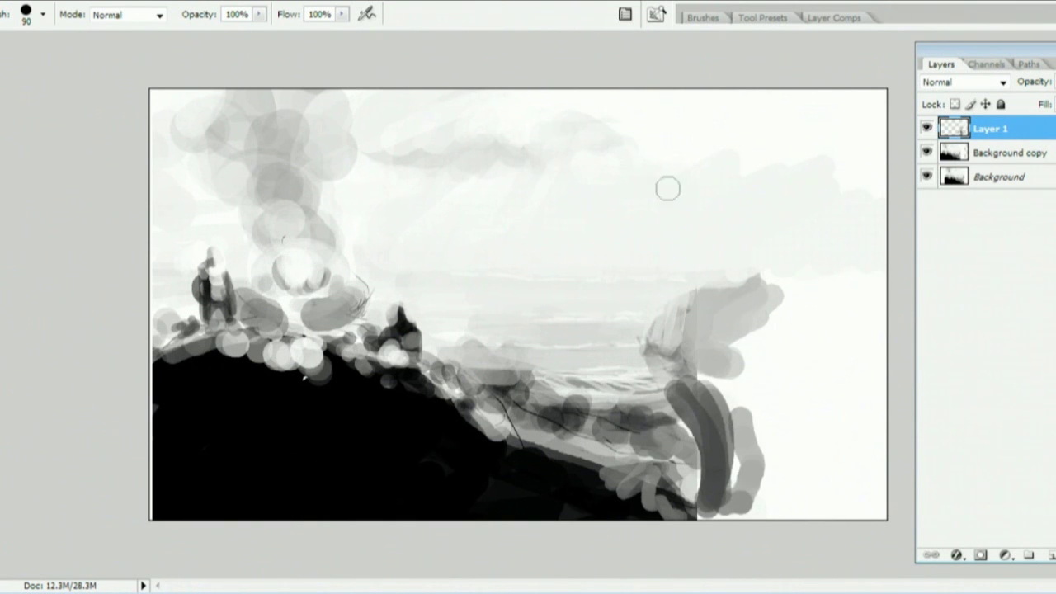
Build the distant rock into a cliff with vertical gray strokes and a darker ridge line rising to the canvas's right edge
{"action": "mouse_move", "coordinate": [718, 284]}
{"action": "left_mouse_down"}
{"action": "mouse_move", "coordinate": [751, 363]}
{"action": "mouse_move", "coordinate": [825, 248]}
{"action": "mouse_move", "coordinate": [851, 239]}
{"action": "mouse_move", "coordinate": [789, 370]}
{"action": "left_mouse_up"}
{"action": "left_click_drag", "start_coordinate": [816, 290], "coordinate": [809, 357]}
{"action": "left_click_drag", "start_coordinate": [835, 274], "coordinate": [826, 336]}
{"action": "left_click", "coordinate": [704, 306], "text": "alt"}
{"action": "mouse_move", "coordinate": [726, 291]}
{"action": "left_mouse_down"}
{"action": "mouse_move", "coordinate": [718, 363]}
{"action": "mouse_move", "coordinate": [743, 257]}
{"action": "left_mouse_up"}
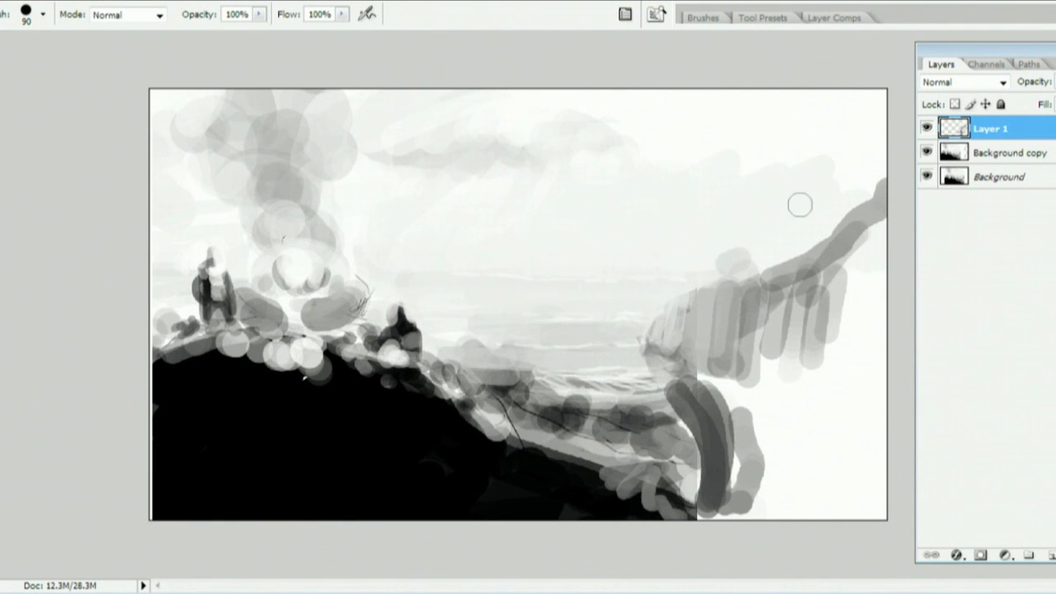
Fill the cliff's right face with gray strokes, cut light diagonal streaks with a 150 px eraser, and darken the rock's base
{"action": "mouse_move", "coordinate": [838, 245]}
{"action": "left_mouse_down"}
{"action": "mouse_move", "coordinate": [830, 380]}
{"action": "mouse_move", "coordinate": [847, 394]}
{"action": "mouse_move", "coordinate": [819, 390]}
{"action": "mouse_move", "coordinate": [881, 442]}
{"action": "mouse_move", "coordinate": [794, 401]}
{"action": "mouse_move", "coordinate": [854, 354]}
{"action": "mouse_move", "coordinate": [859, 387]}
{"action": "mouse_move", "coordinate": [894, 420]}
{"action": "left_mouse_up"}
{"action": "key", "text": "e"}
{"action": "mouse_move", "coordinate": [881, 268]}
{"action": "left_mouse_down"}
{"action": "mouse_move", "coordinate": [836, 306]}
{"action": "mouse_move", "coordinate": [853, 408]}
{"action": "mouse_move", "coordinate": [829, 417]}
{"action": "mouse_move", "coordinate": [756, 358]}
{"action": "mouse_move", "coordinate": [808, 419]}
{"action": "left_mouse_up"}
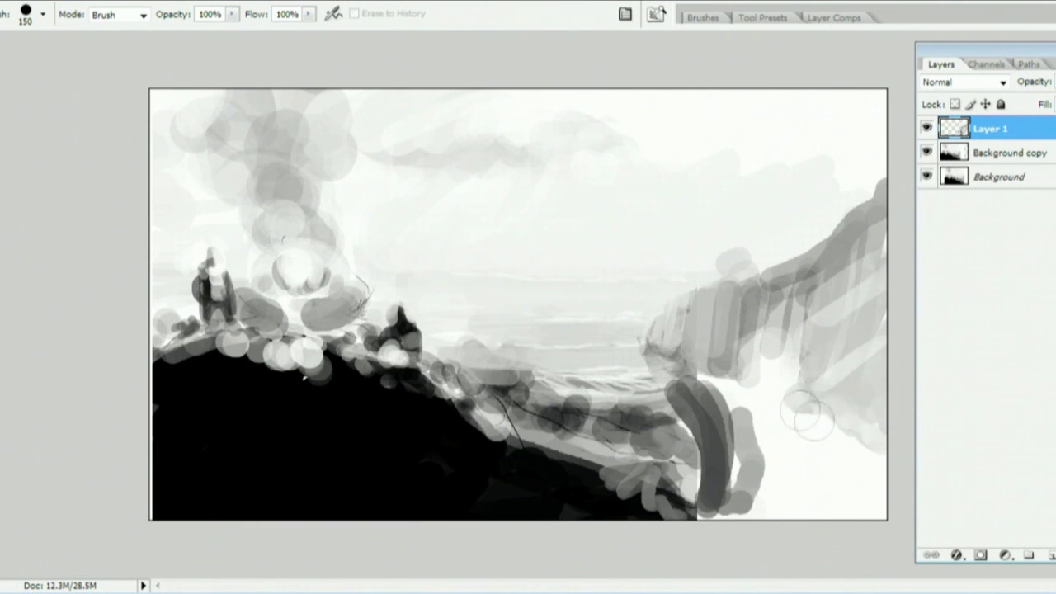
{"action": "key", "text": "b"}
{"action": "left_click_drag", "start_coordinate": [729, 373], "coordinate": [739, 381]}
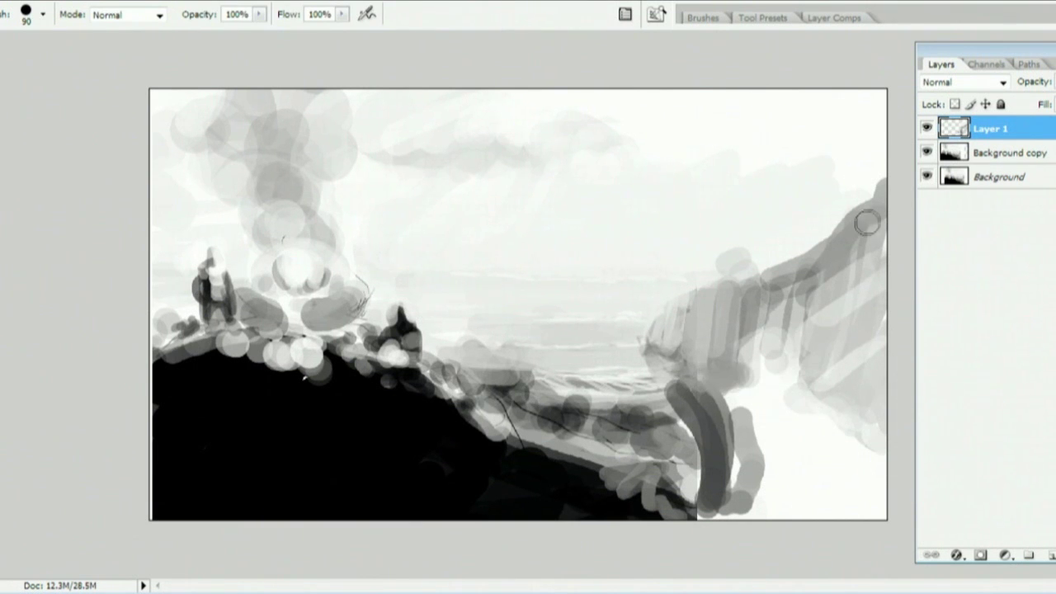
{"action": "key", "text": "e"}
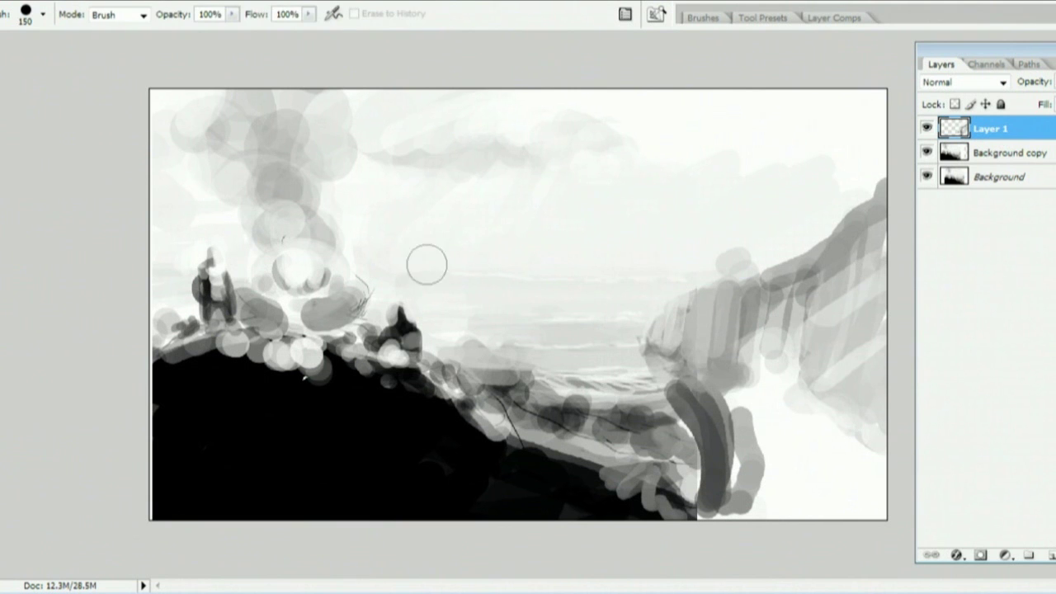
Reduce the brush to 30 px and paint a thin gray shoreline from the rock's base toward the cliff's lower right
{"action": "key", "text": "b"}
{"action": "key", "text": "bracketright"}
{"action": "key", "text": "bracketright"}
{"action": "key", "text": "bracketleft"}
{"action": "key", "text": "bracketleft"}
{"action": "key", "text": "bracketleft"}
{"action": "key", "text": "bracketleft"}
{"action": "key", "text": "bracketleft"}
{"action": "key", "text": "bracketleft"}
{"action": "key", "text": "bracketleft"}
{"action": "key", "text": "bracketleft"}
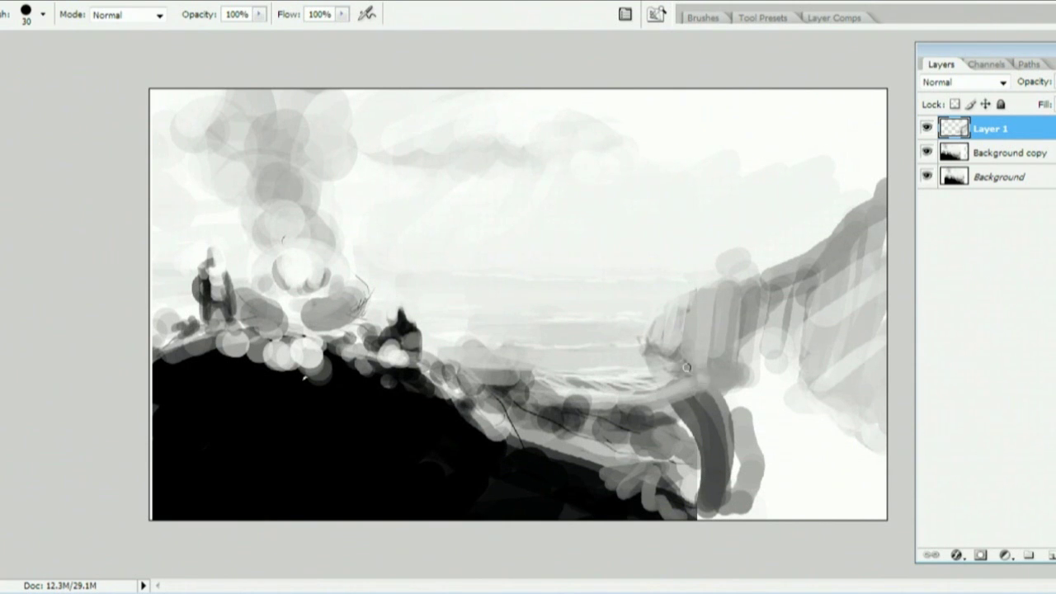
{"action": "mouse_move", "coordinate": [726, 386]}
{"action": "left_mouse_down"}
{"action": "mouse_move", "coordinate": [808, 410]}
{"action": "mouse_move", "coordinate": [848, 404]}
{"action": "left_mouse_up"}
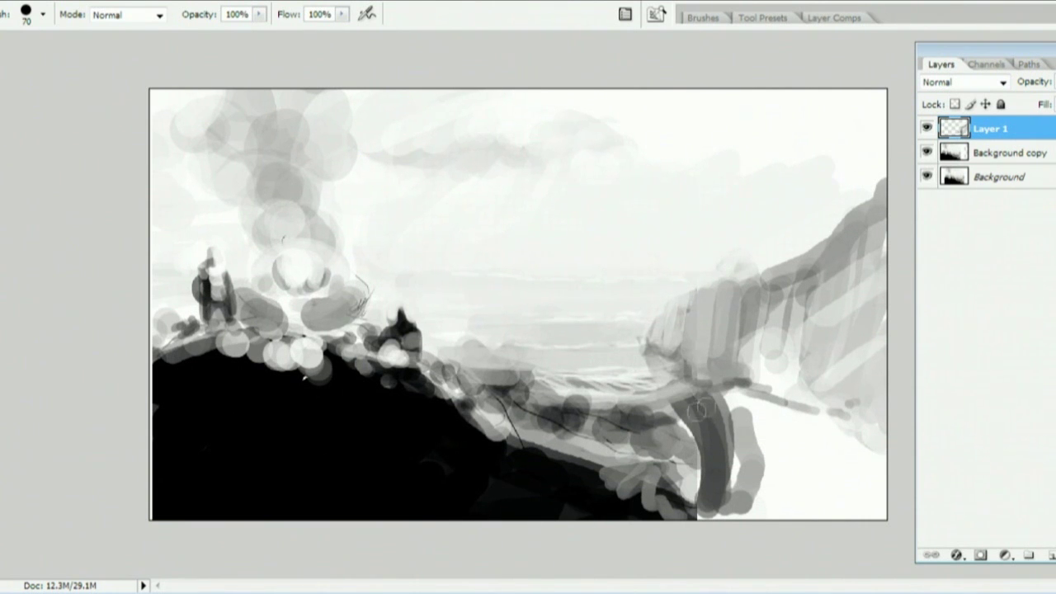
Paint gray dabs and bands over the shoreline and across the distant cliff's base with an 80 px brush
{"action": "key", "text": "bracketright"}
{"action": "left_click_drag", "start_coordinate": [700, 411], "coordinate": [718, 432]}
{"action": "mouse_move", "coordinate": [611, 423]}
{"action": "left_mouse_down"}
{"action": "mouse_move", "coordinate": [666, 437]}
{"action": "mouse_move", "coordinate": [577, 411]}
{"action": "left_mouse_up"}
{"action": "left_click", "coordinate": [613, 403], "text": "alt"}
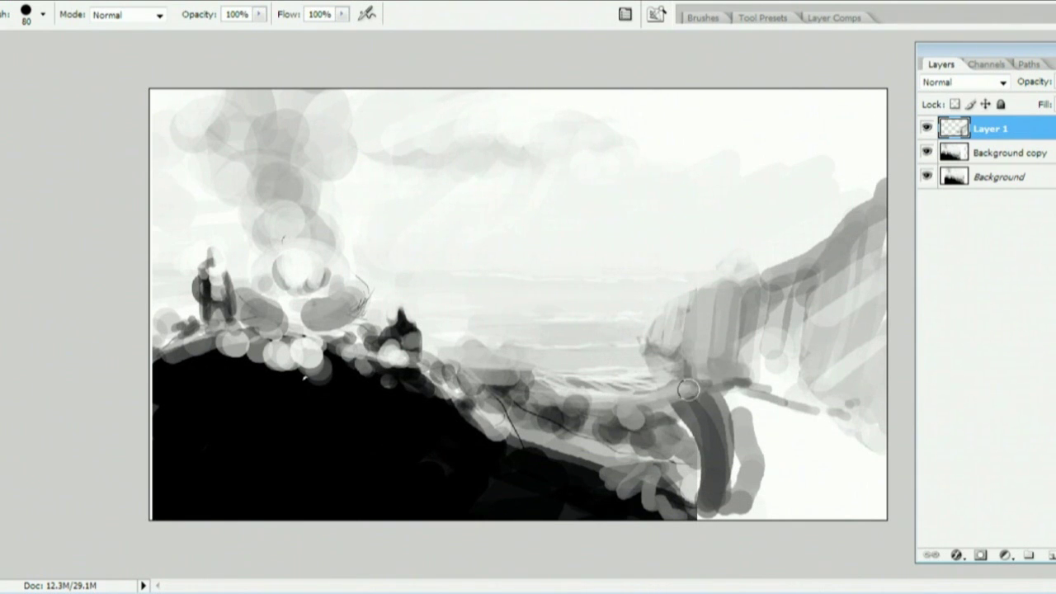
{"action": "mouse_move", "coordinate": [689, 389]}
{"action": "left_mouse_down"}
{"action": "mouse_move", "coordinate": [744, 413]}
{"action": "mouse_move", "coordinate": [748, 401]}
{"action": "mouse_move", "coordinate": [728, 394]}
{"action": "mouse_move", "coordinate": [784, 381]}
{"action": "left_mouse_up"}
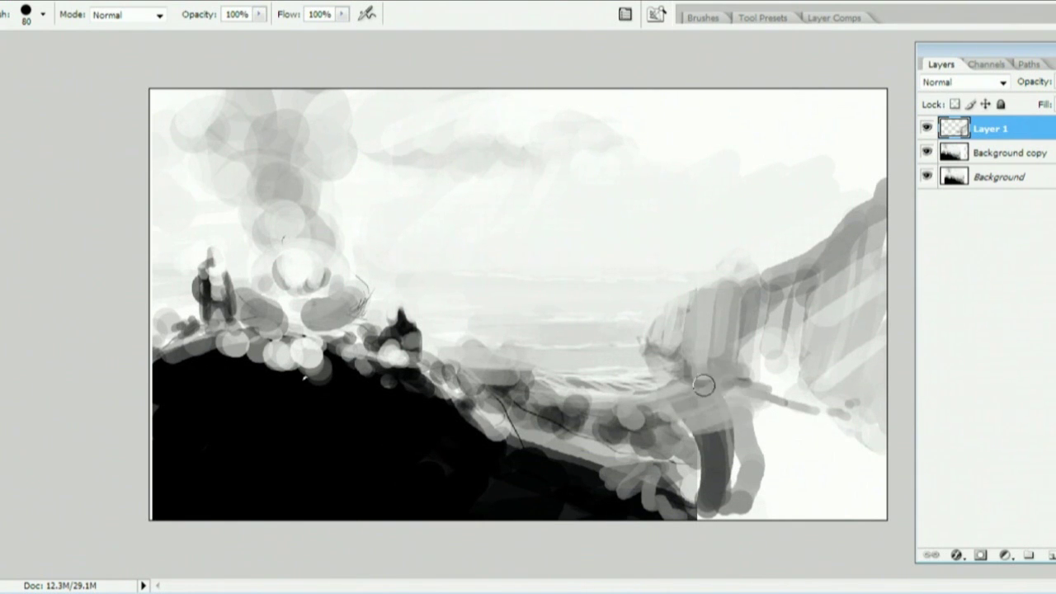
{"action": "mouse_move", "coordinate": [703, 384]}
{"action": "left_mouse_down"}
{"action": "mouse_move", "coordinate": [730, 372]}
{"action": "mouse_move", "coordinate": [787, 371]}
{"action": "mouse_move", "coordinate": [795, 403]}
{"action": "mouse_move", "coordinate": [876, 413]}
{"action": "left_mouse_up"}
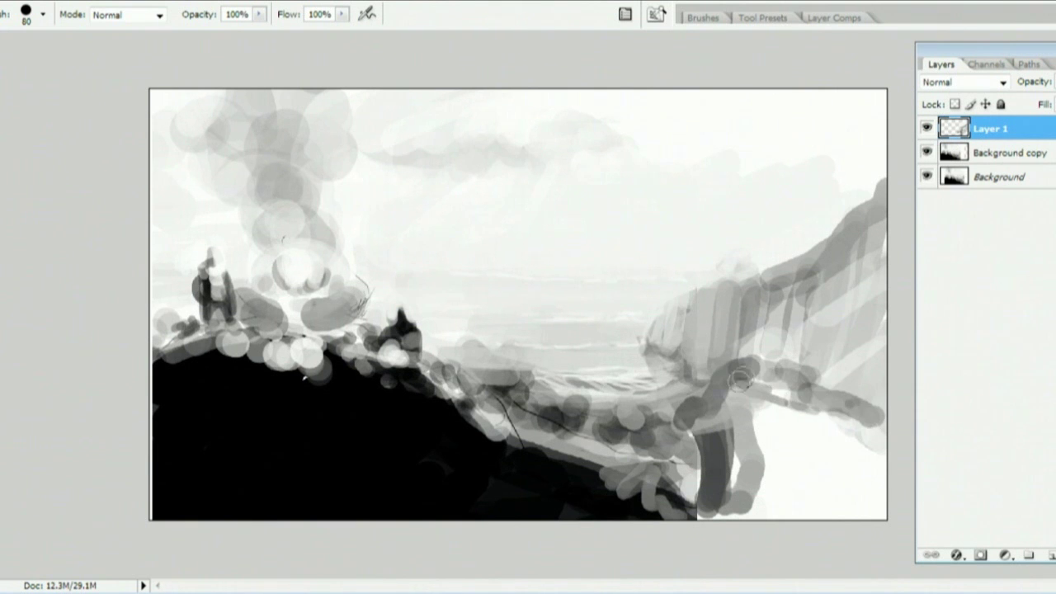
Hatch diagonal gray strokes below the cliff's base on Layer 1 and lighten their upper edge with a 150 px eraser
{"action": "left_click_drag", "start_coordinate": [755, 371], "coordinate": [724, 400]}
{"action": "left_click_drag", "start_coordinate": [780, 382], "coordinate": [735, 411]}
{"action": "mouse_move", "coordinate": [809, 394]}
{"action": "left_mouse_down"}
{"action": "mouse_move", "coordinate": [775, 428]}
{"action": "mouse_move", "coordinate": [791, 435]}
{"action": "left_mouse_up"}
{"action": "left_click_drag", "start_coordinate": [855, 412], "coordinate": [819, 444]}
{"action": "left_click_drag", "start_coordinate": [876, 412], "coordinate": [845, 442]}
{"action": "left_click", "coordinate": [918, 408]}
{"action": "left_click", "coordinate": [725, 379]}
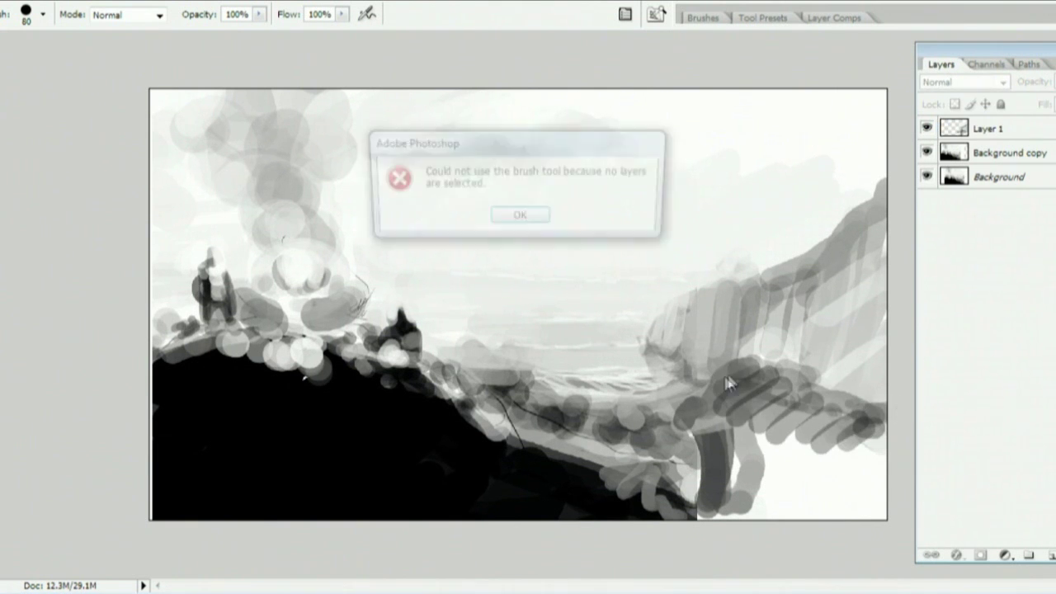
{"action": "left_click", "coordinate": [542, 217]}
{"action": "left_click", "coordinate": [957, 135]}
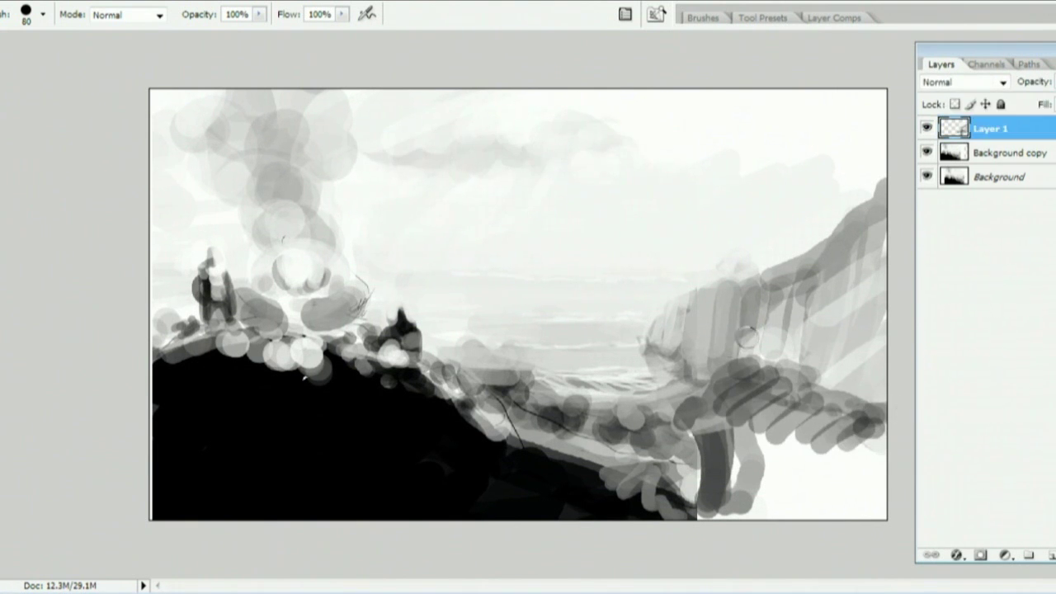
{"action": "key", "text": "e"}
{"action": "mouse_move", "coordinate": [718, 355]}
{"action": "left_mouse_down"}
{"action": "mouse_move", "coordinate": [755, 329]}
{"action": "mouse_move", "coordinate": [708, 371]}
{"action": "mouse_move", "coordinate": [667, 373]}
{"action": "mouse_move", "coordinate": [817, 404]}
{"action": "mouse_move", "coordinate": [868, 394]}
{"action": "left_mouse_up"}
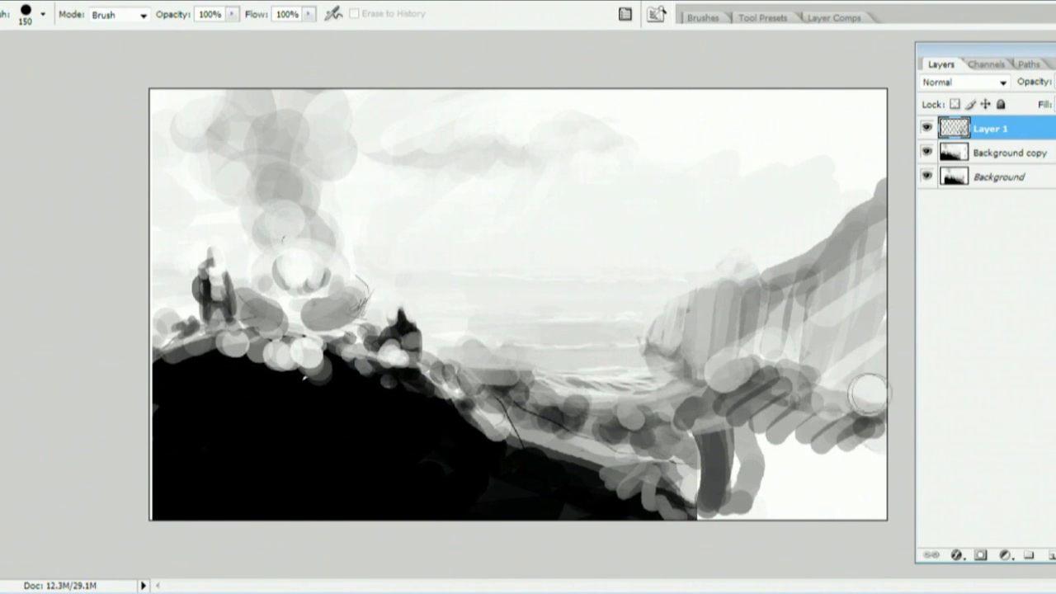
Brighten the beach strip with sampled near-white and fill the blank lower-right corner with dark gray strokes and dabs
{"action": "key", "text": "b"}
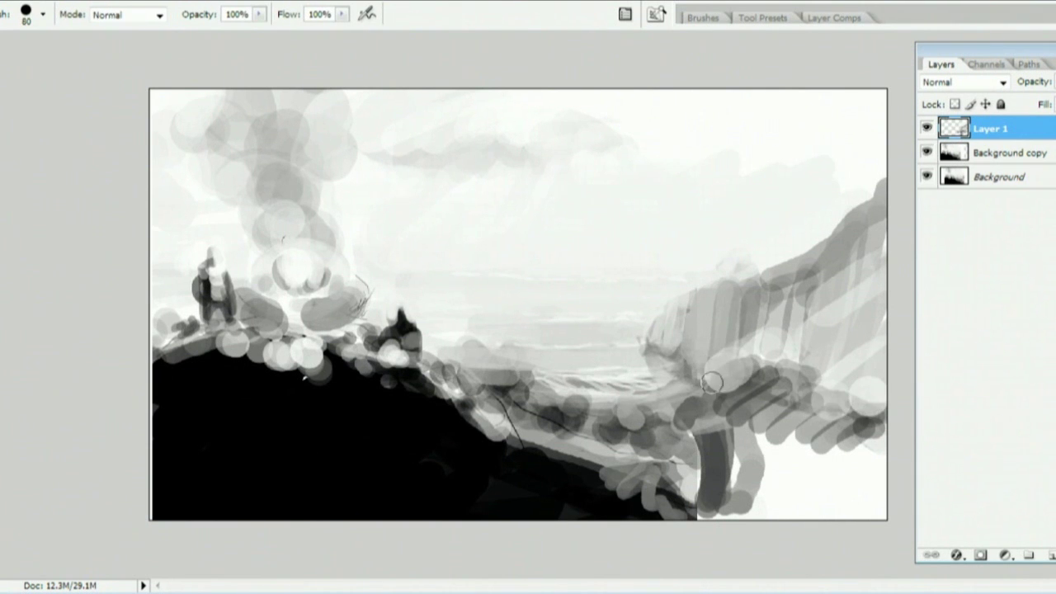
{"action": "left_click", "coordinate": [786, 470], "text": "alt"}
{"action": "mouse_move", "coordinate": [681, 426]}
{"action": "left_mouse_down"}
{"action": "mouse_move", "coordinate": [699, 435]}
{"action": "mouse_move", "coordinate": [660, 458]}
{"action": "mouse_move", "coordinate": [573, 450]}
{"action": "mouse_move", "coordinate": [664, 455]}
{"action": "left_mouse_up"}
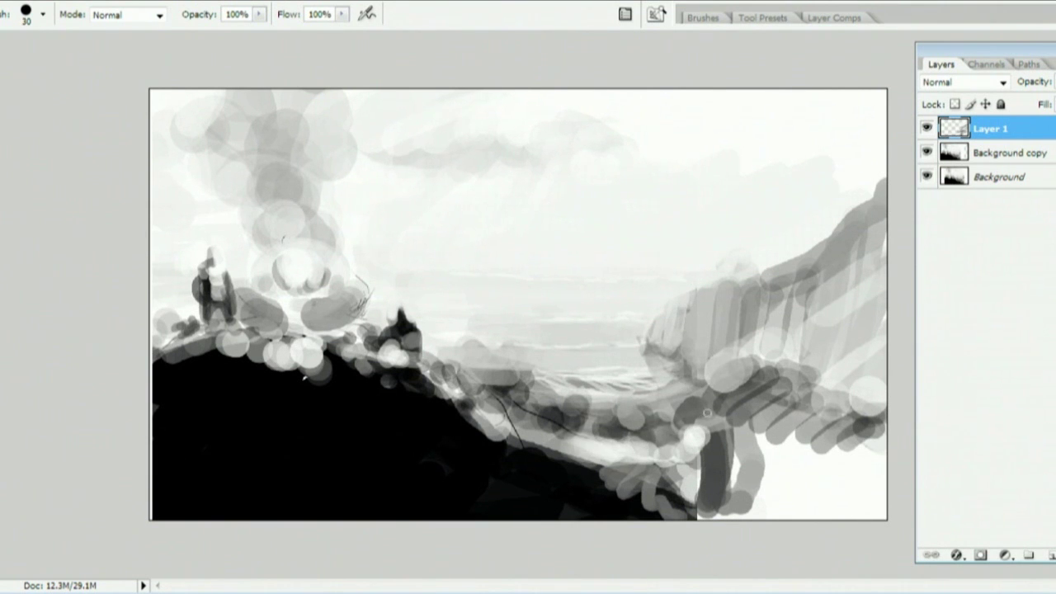
{"action": "key", "text": "bracketright"}
{"action": "mouse_move", "coordinate": [756, 422]}
{"action": "left_mouse_down"}
{"action": "mouse_move", "coordinate": [658, 521]}
{"action": "mouse_move", "coordinate": [895, 452]}
{"action": "mouse_move", "coordinate": [922, 471]}
{"action": "mouse_move", "coordinate": [901, 513]}
{"action": "mouse_move", "coordinate": [813, 482]}
{"action": "mouse_move", "coordinate": [788, 439]}
{"action": "mouse_move", "coordinate": [830, 406]}
{"action": "mouse_move", "coordinate": [806, 346]}
{"action": "mouse_move", "coordinate": [832, 249]}
{"action": "mouse_move", "coordinate": [855, 249]}
{"action": "mouse_move", "coordinate": [841, 327]}
{"action": "mouse_move", "coordinate": [803, 366]}
{"action": "mouse_move", "coordinate": [798, 393]}
{"action": "mouse_move", "coordinate": [849, 398]}
{"action": "left_mouse_up"}
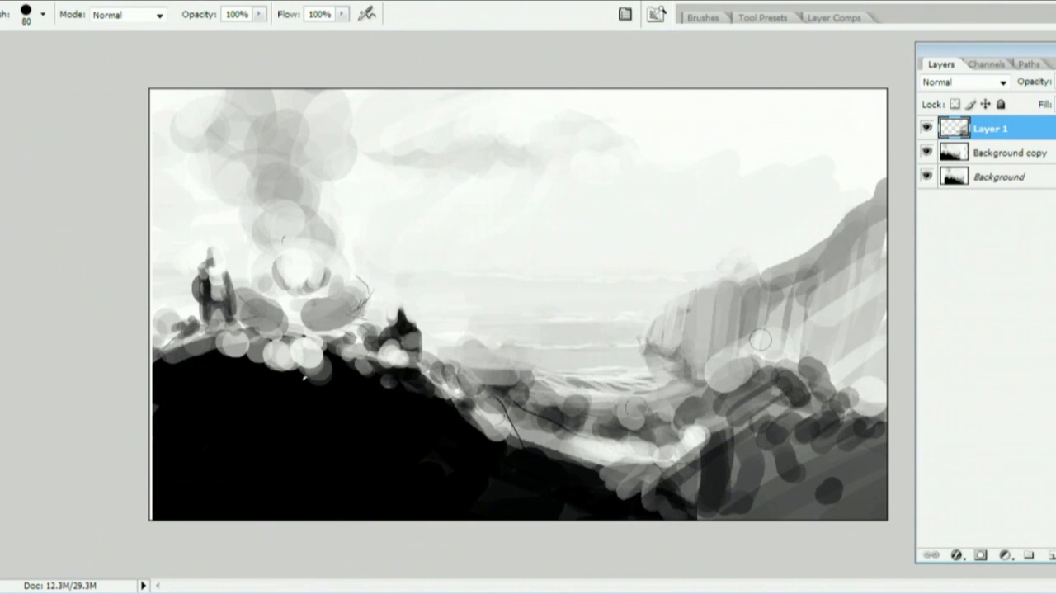
Recut the cliff's upper contour with sampled sky gray and add vertical strokes to its face, darkest along the canvas's right edge
{"action": "left_click", "coordinate": [782, 233], "text": "alt"}
{"action": "mouse_move", "coordinate": [784, 246]}
{"action": "left_mouse_down"}
{"action": "mouse_move", "coordinate": [823, 233]}
{"action": "mouse_move", "coordinate": [722, 317]}
{"action": "mouse_move", "coordinate": [801, 236]}
{"action": "mouse_move", "coordinate": [783, 265]}
{"action": "mouse_move", "coordinate": [764, 264]}
{"action": "mouse_move", "coordinate": [885, 191]}
{"action": "mouse_move", "coordinate": [806, 264]}
{"action": "left_mouse_up"}
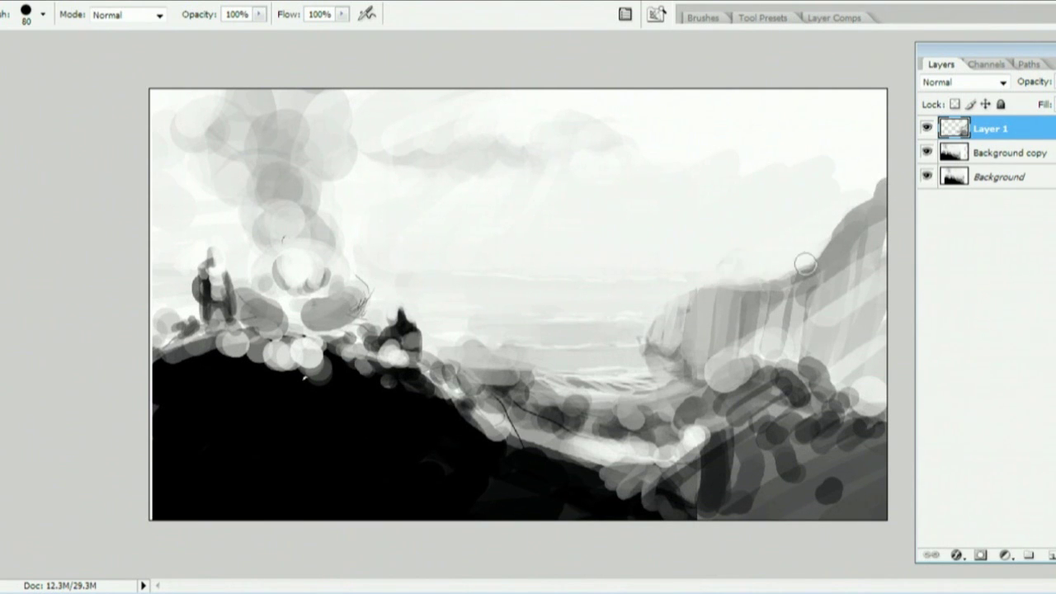
{"action": "mouse_move", "coordinate": [849, 216]}
{"action": "left_mouse_down"}
{"action": "mouse_move", "coordinate": [850, 240]}
{"action": "mouse_move", "coordinate": [862, 223]}
{"action": "left_mouse_up"}
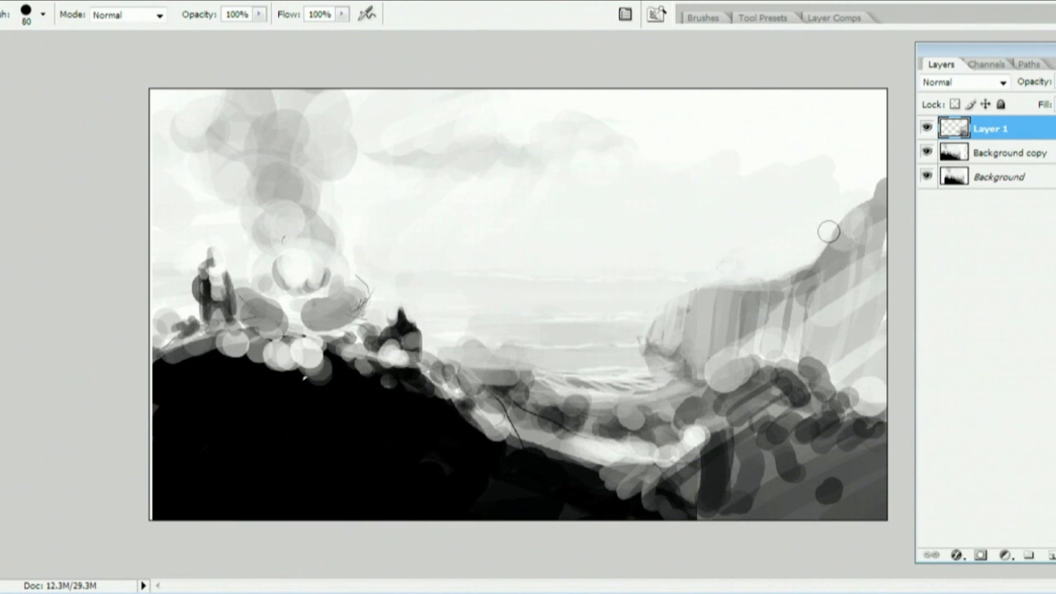
{"action": "left_click_drag", "start_coordinate": [791, 294], "coordinate": [786, 355]}
{"action": "mouse_move", "coordinate": [804, 250]}
{"action": "left_mouse_down"}
{"action": "mouse_move", "coordinate": [792, 266]}
{"action": "mouse_move", "coordinate": [837, 216]}
{"action": "left_mouse_up"}
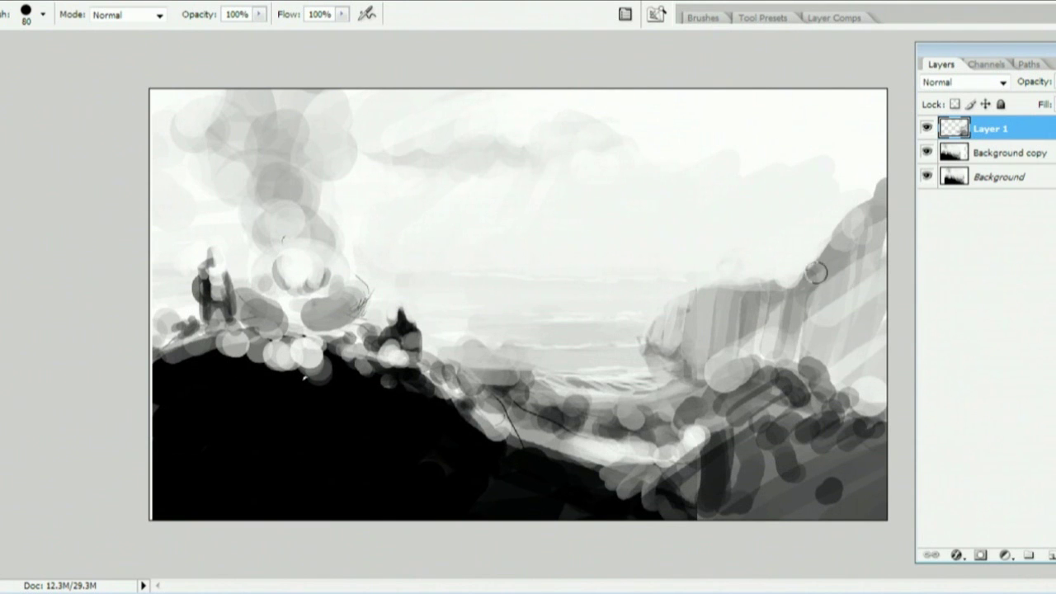
{"action": "mouse_move", "coordinate": [877, 215]}
{"action": "left_mouse_down"}
{"action": "mouse_move", "coordinate": [854, 389]}
{"action": "mouse_move", "coordinate": [871, 410]}
{"action": "left_mouse_up"}
{"action": "left_click_drag", "start_coordinate": [884, 255], "coordinate": [870, 421]}
{"action": "mouse_move", "coordinate": [876, 300]}
{"action": "left_mouse_down"}
{"action": "mouse_move", "coordinate": [872, 412]}
{"action": "mouse_move", "coordinate": [848, 363]}
{"action": "mouse_move", "coordinate": [813, 372]}
{"action": "mouse_move", "coordinate": [872, 349]}
{"action": "left_mouse_up"}
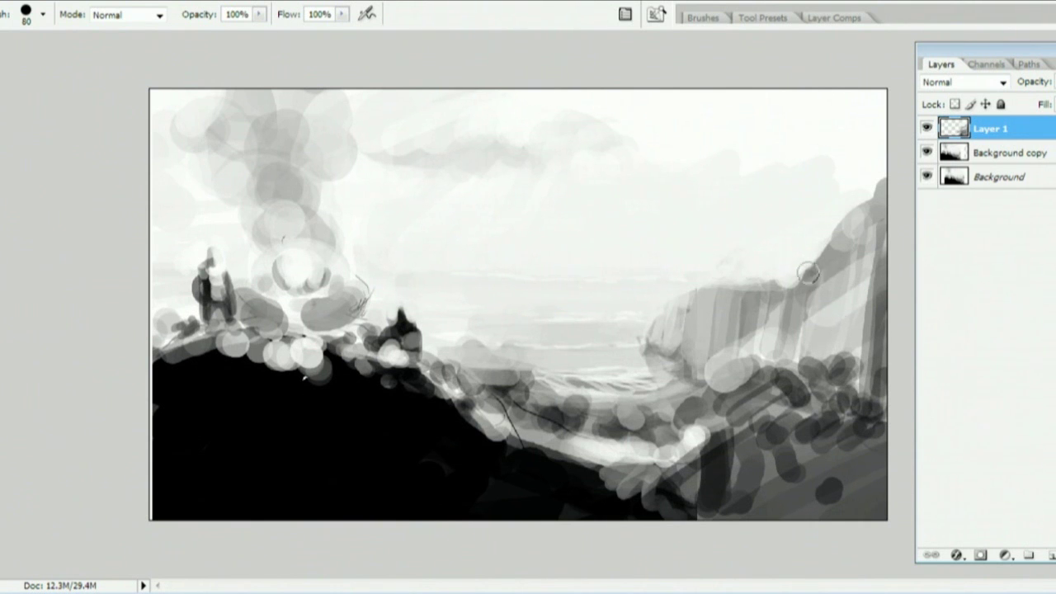
Fill the thin white gap at the black hill's left edge and undo a light arc painted over the hill
{"action": "left_click", "coordinate": [929, 127]}
{"action": "left_click", "coordinate": [929, 128]}
{"action": "left_click_drag", "start_coordinate": [160, 370], "coordinate": [147, 426]}
{"action": "left_click_drag", "start_coordinate": [272, 340], "coordinate": [157, 452]}
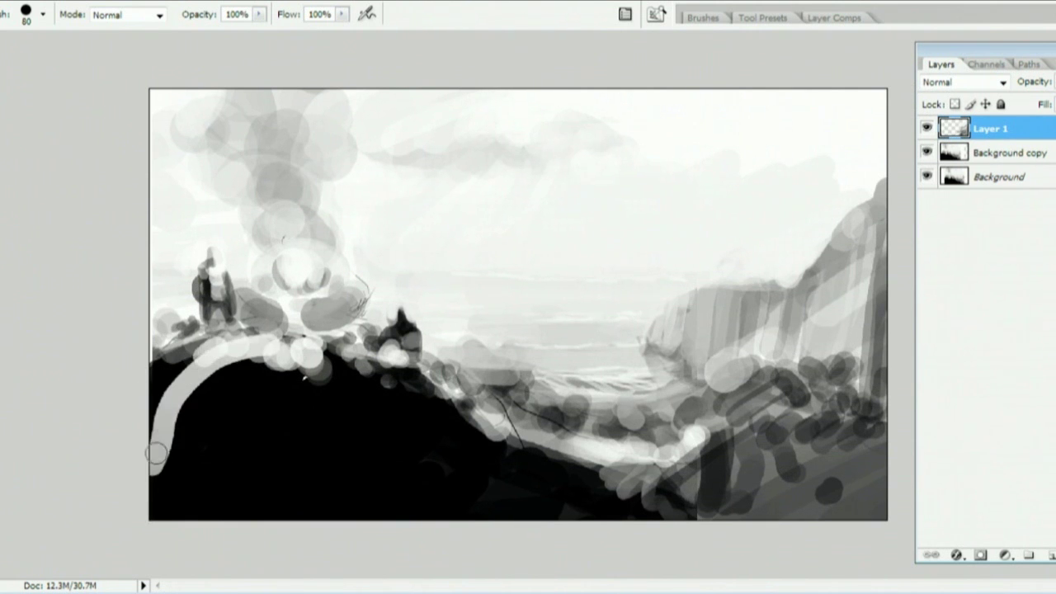
{"action": "key", "text": "ctrl+z"}
On a new layer, darken the lower-right foreground and paint a curved palm trunk with a dark, drooping crown
{"action": "left_click", "coordinate": [1029, 555]}
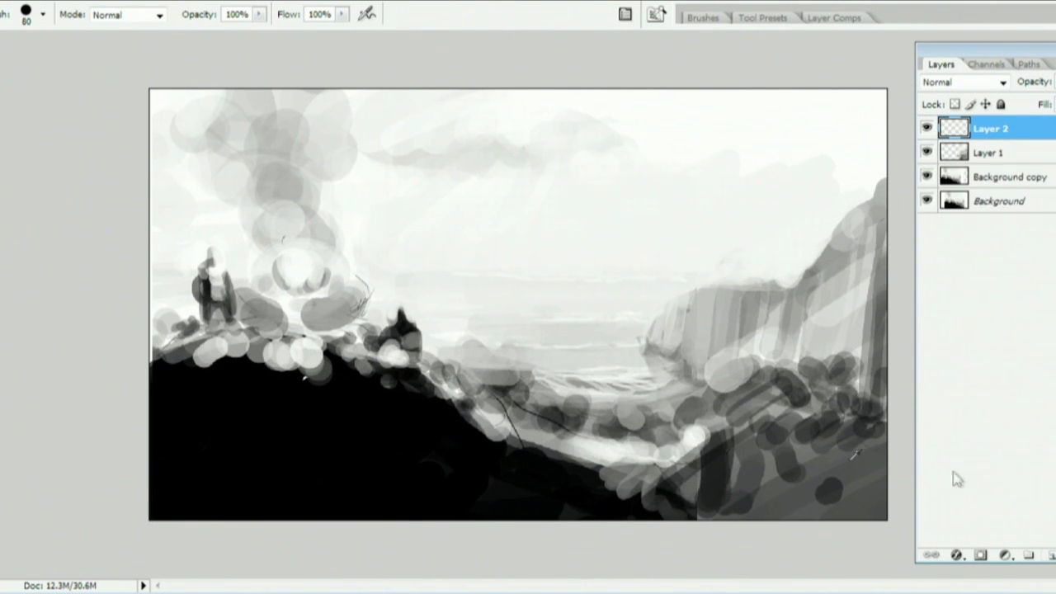
{"action": "mouse_move", "coordinate": [743, 498]}
{"action": "left_mouse_down"}
{"action": "mouse_move", "coordinate": [838, 484]}
{"action": "mouse_move", "coordinate": [845, 463]}
{"action": "mouse_move", "coordinate": [857, 466]}
{"action": "mouse_move", "coordinate": [800, 542]}
{"action": "mouse_move", "coordinate": [799, 481]}
{"action": "left_mouse_up"}
{"action": "left_click_drag", "start_coordinate": [695, 356], "coordinate": [719, 483]}
{"action": "key", "text": "ctrl+z"}
{"action": "left_click_drag", "start_coordinate": [694, 331], "coordinate": [747, 477]}
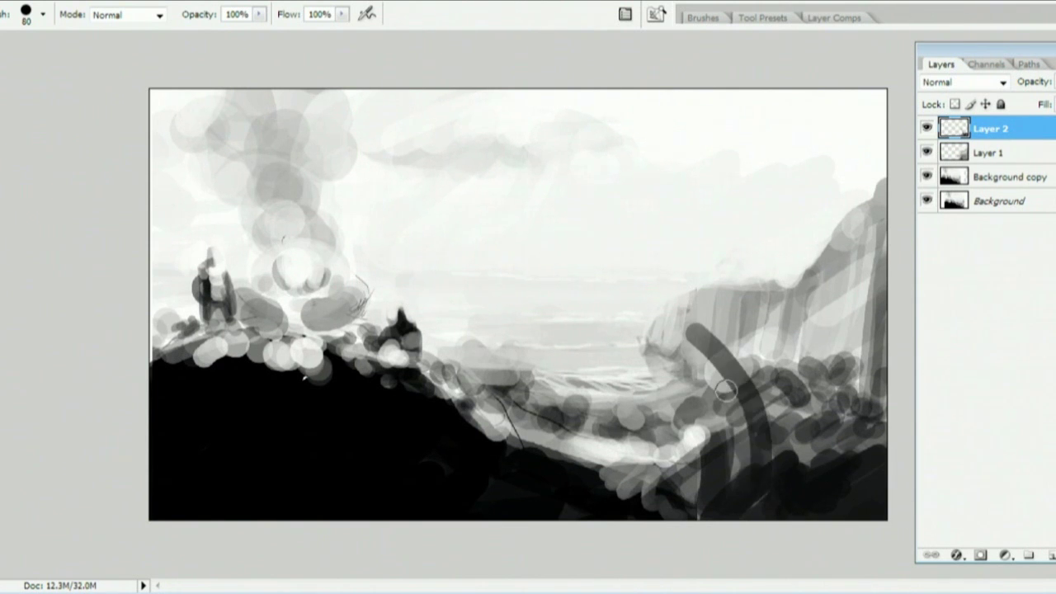
{"action": "left_click_drag", "start_coordinate": [726, 369], "coordinate": [761, 464]}
{"action": "mouse_move", "coordinate": [743, 373]}
{"action": "left_mouse_down"}
{"action": "mouse_move", "coordinate": [749, 397]}
{"action": "mouse_move", "coordinate": [752, 473]}
{"action": "left_mouse_up"}
{"action": "mouse_move", "coordinate": [683, 325]}
{"action": "left_mouse_down"}
{"action": "mouse_move", "coordinate": [641, 343]}
{"action": "mouse_move", "coordinate": [663, 381]}
{"action": "mouse_move", "coordinate": [715, 299]}
{"action": "mouse_move", "coordinate": [744, 310]}
{"action": "mouse_move", "coordinate": [708, 318]}
{"action": "mouse_move", "coordinate": [682, 356]}
{"action": "left_mouse_up"}
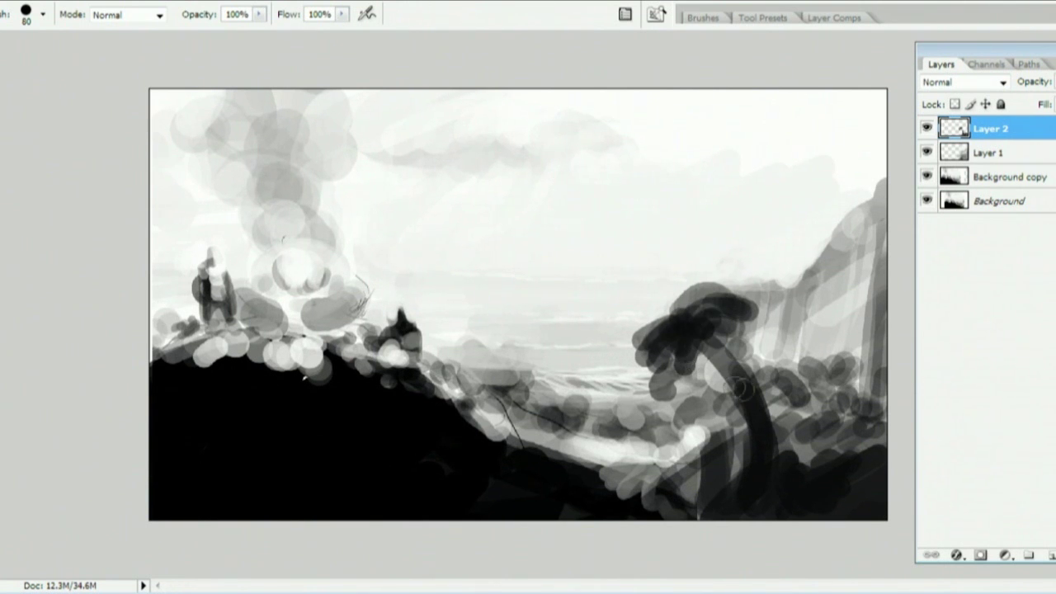
Erase the palm's drooping crown and repaint it with dark fronds fanning upward from a shorter trunk
{"action": "key", "text": "e"}
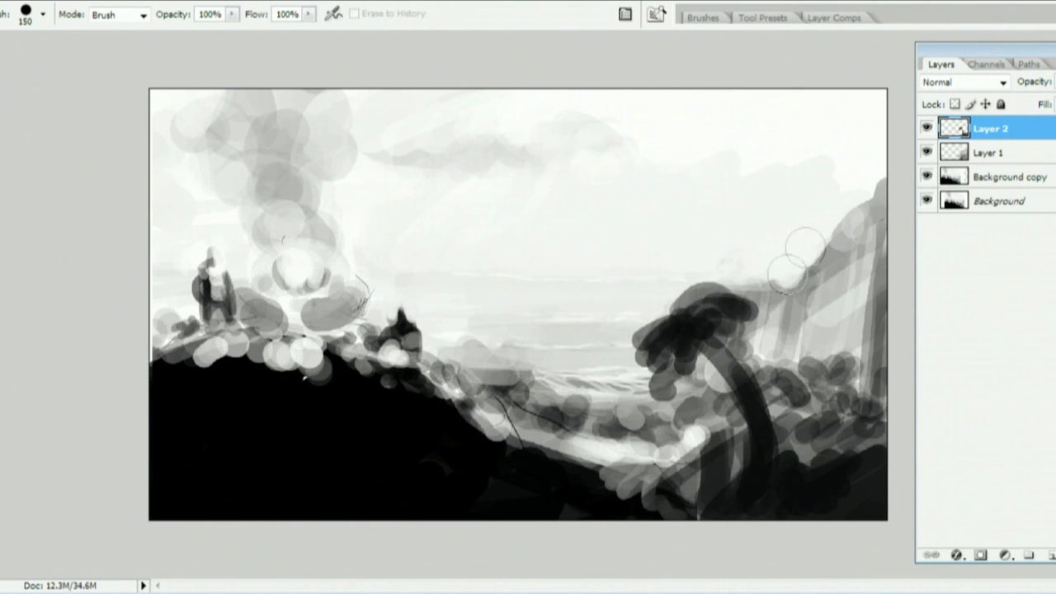
{"action": "mouse_move", "coordinate": [743, 289]}
{"action": "left_mouse_down"}
{"action": "mouse_move", "coordinate": [709, 346]}
{"action": "mouse_move", "coordinate": [728, 371]}
{"action": "left_mouse_up"}
{"action": "key", "text": "b"}
{"action": "left_click_drag", "start_coordinate": [720, 318], "coordinate": [726, 367]}
{"action": "mouse_move", "coordinate": [740, 310]}
{"action": "left_mouse_down"}
{"action": "mouse_move", "coordinate": [735, 368]}
{"action": "mouse_move", "coordinate": [744, 371]}
{"action": "left_mouse_up"}
{"action": "mouse_move", "coordinate": [769, 336]}
{"action": "left_mouse_down"}
{"action": "mouse_move", "coordinate": [726, 375]}
{"action": "mouse_move", "coordinate": [684, 292]}
{"action": "mouse_move", "coordinate": [746, 367]}
{"action": "mouse_move", "coordinate": [738, 405]}
{"action": "mouse_move", "coordinate": [750, 416]}
{"action": "left_mouse_up"}
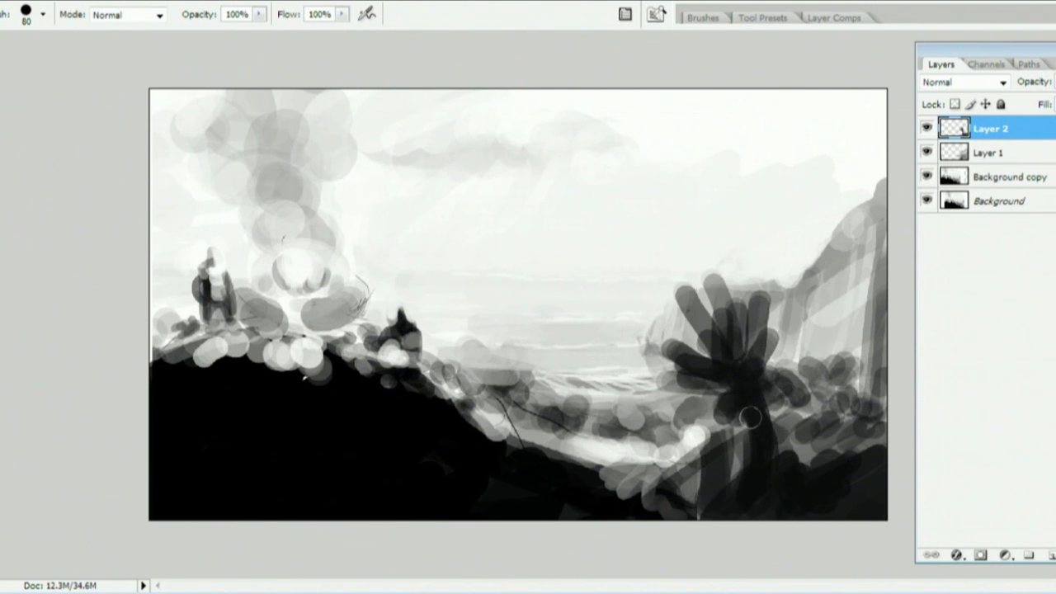
Select the palm's crown and upper trunk, move them down into the dark foreground, and deselect
{"action": "key", "text": "v"}
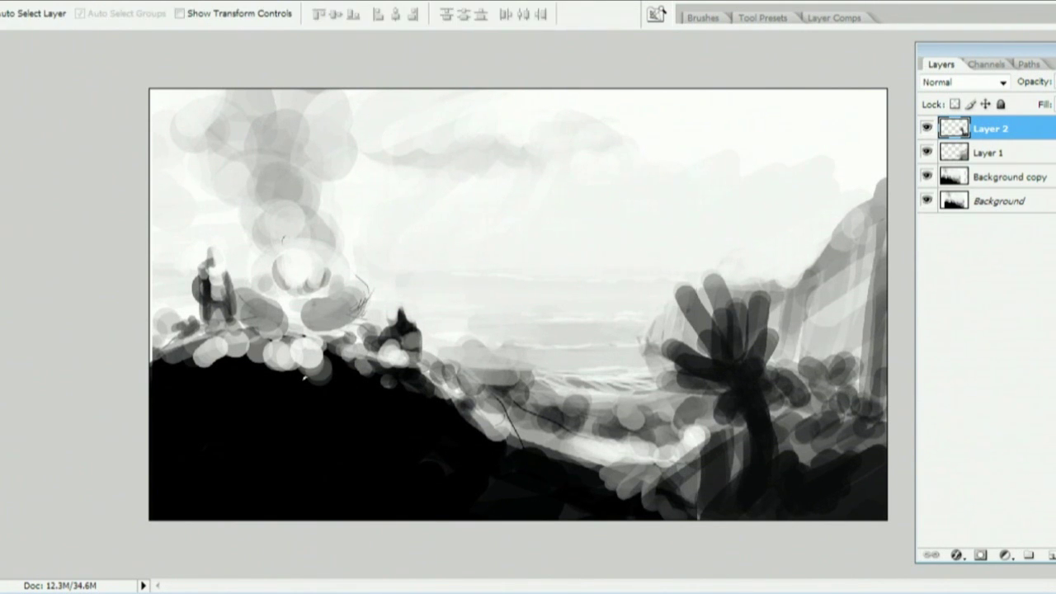
{"action": "key", "text": "m"}
{"action": "left_click_drag", "start_coordinate": [566, 229], "coordinate": [785, 434]}
{"action": "key", "text": "v"}
{"action": "left_click_drag", "start_coordinate": [680, 346], "coordinate": [691, 421]}
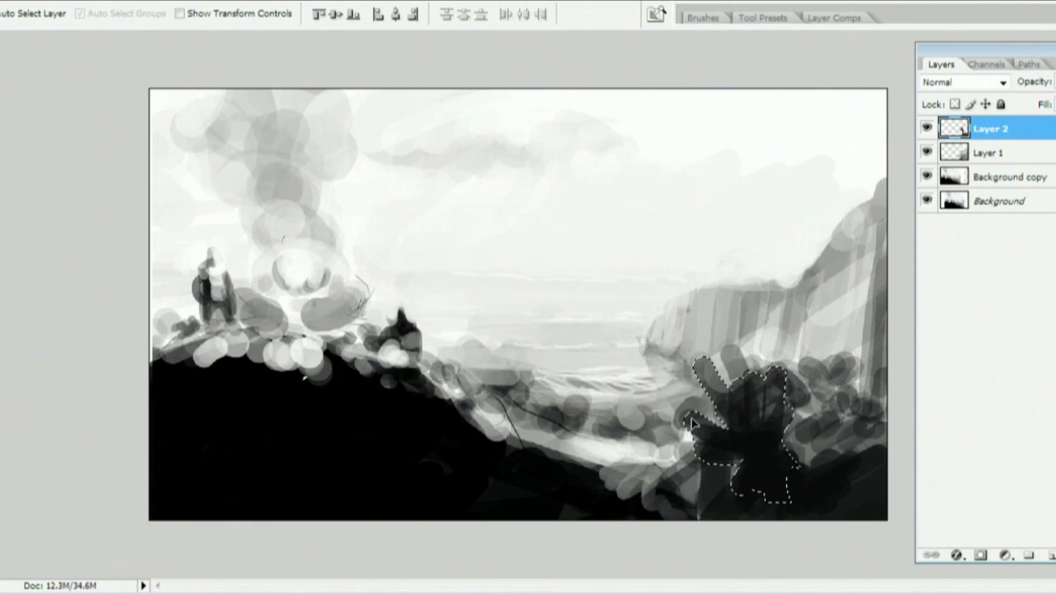
{"action": "key", "text": "ctrl+d"}
{"action": "key", "text": "b"}
{"action": "key", "text": "ctrl+z"}
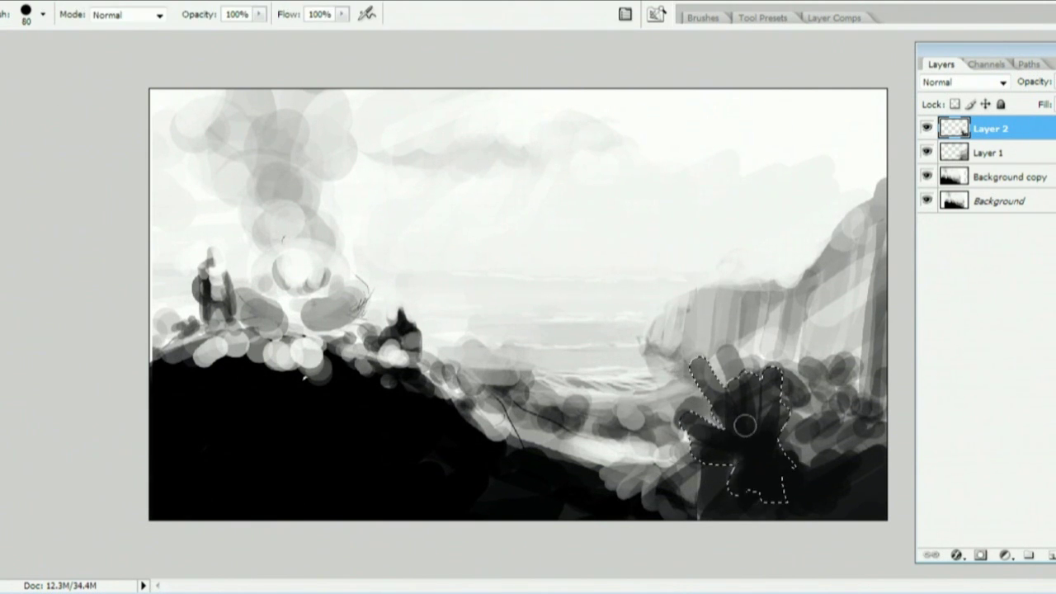
{"action": "key", "text": "v"}
{"action": "left_click_drag", "start_coordinate": [732, 436], "coordinate": [757, 424]}
{"action": "key", "text": "ctrl+d"}
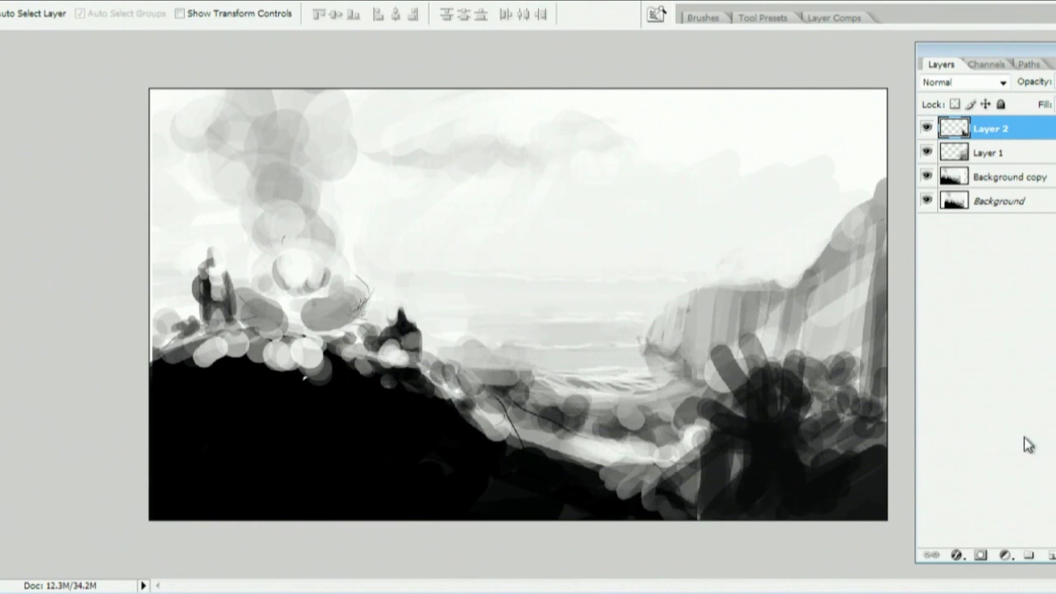
On a new layer, add small dark details beside the plant with a 20 px brush and undo the last thin strokes
{"action": "key", "text": "b"}
{"action": "left_click", "coordinate": [1028, 555]}
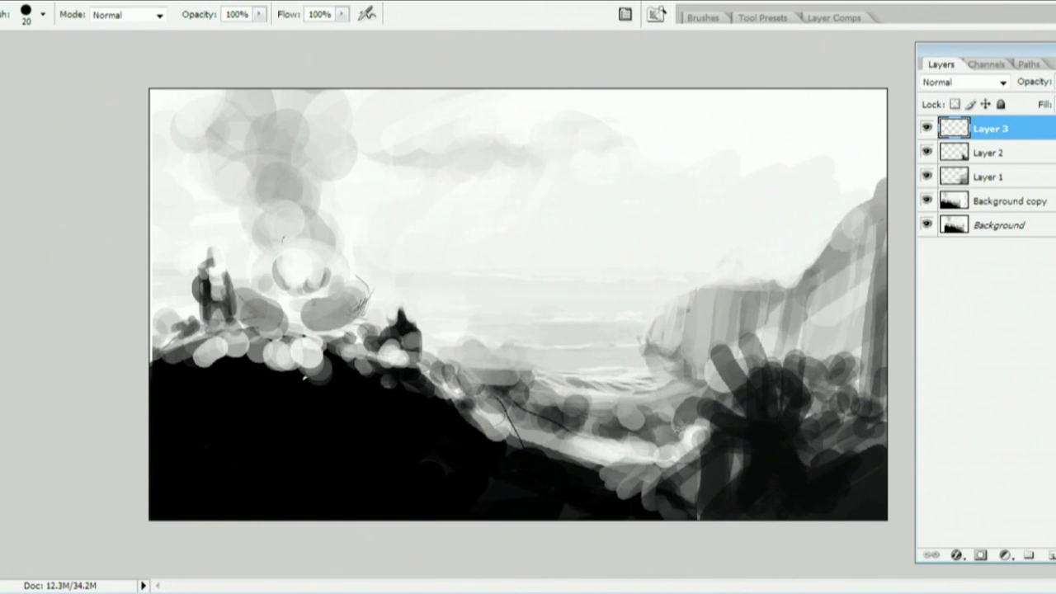
{"action": "left_click", "coordinate": [684, 427]}
{"action": "mouse_move", "coordinate": [693, 442]}
{"action": "left_mouse_down"}
{"action": "mouse_move", "coordinate": [690, 388]}
{"action": "mouse_move", "coordinate": [734, 415]}
{"action": "left_mouse_up"}
{"action": "left_click_drag", "start_coordinate": [701, 379], "coordinate": [732, 412]}
{"action": "key", "text": "ctrl+z"}
{"action": "key", "text": "ctrl+alt+z"}
{"action": "key", "text": "ctrl+alt+z"}
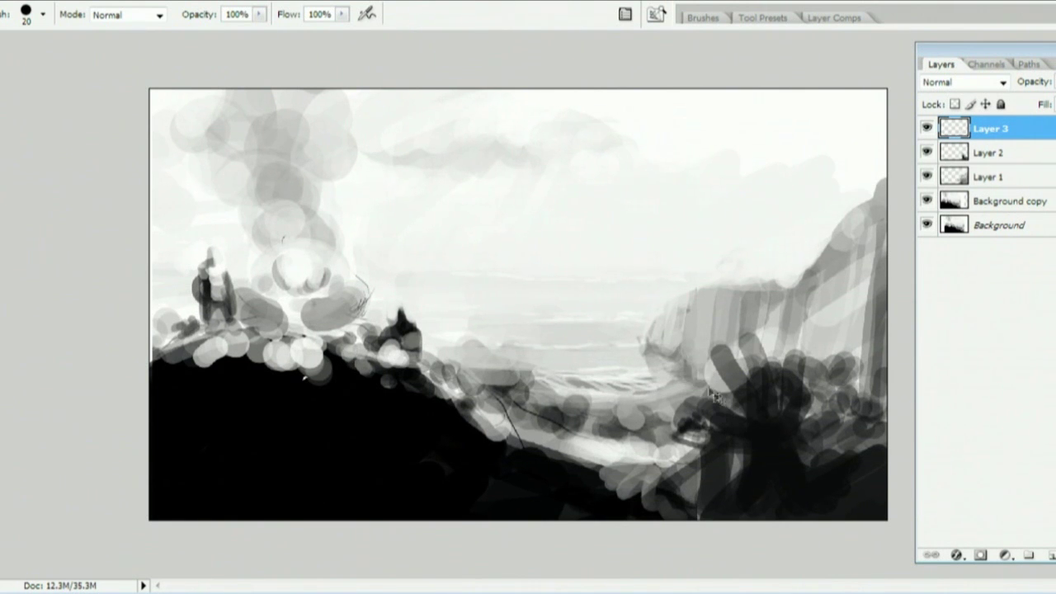
Enlarge the brush to 70 px and paint long gray fronds reaching up and outward from the foreground plant
{"action": "key", "text": "bracketright"}
{"action": "key", "text": "bracketright"}
{"action": "key", "text": "bracketright"}
{"action": "left_click_drag", "start_coordinate": [666, 374], "coordinate": [731, 431]}
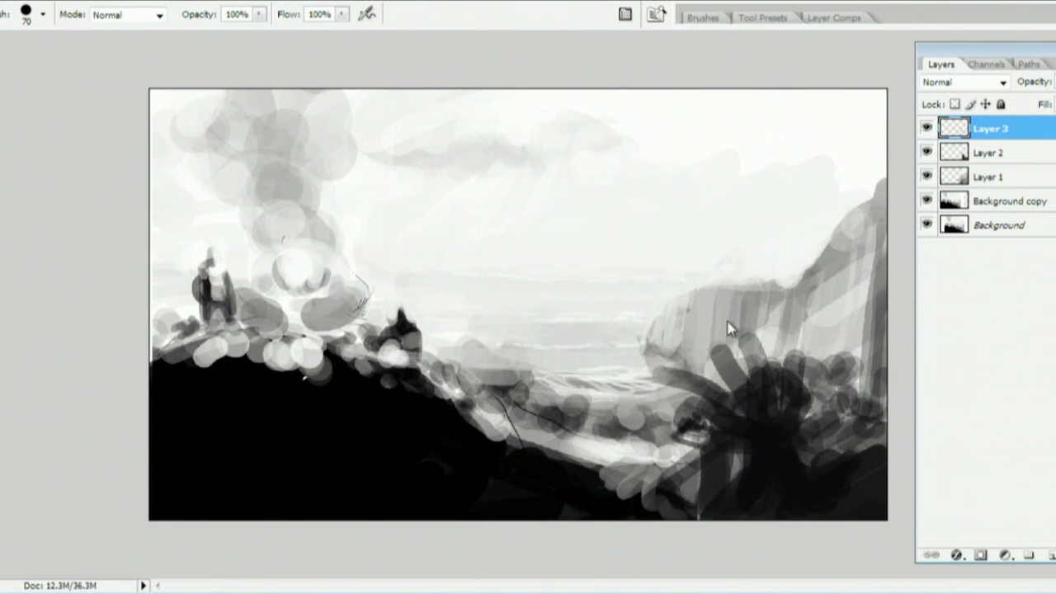
{"action": "left_click_drag", "start_coordinate": [724, 310], "coordinate": [740, 378]}
{"action": "mouse_move", "coordinate": [736, 319]}
{"action": "left_mouse_down"}
{"action": "mouse_move", "coordinate": [755, 378]}
{"action": "mouse_move", "coordinate": [787, 370]}
{"action": "left_mouse_up"}
{"action": "left_click_drag", "start_coordinate": [788, 338], "coordinate": [814, 401]}
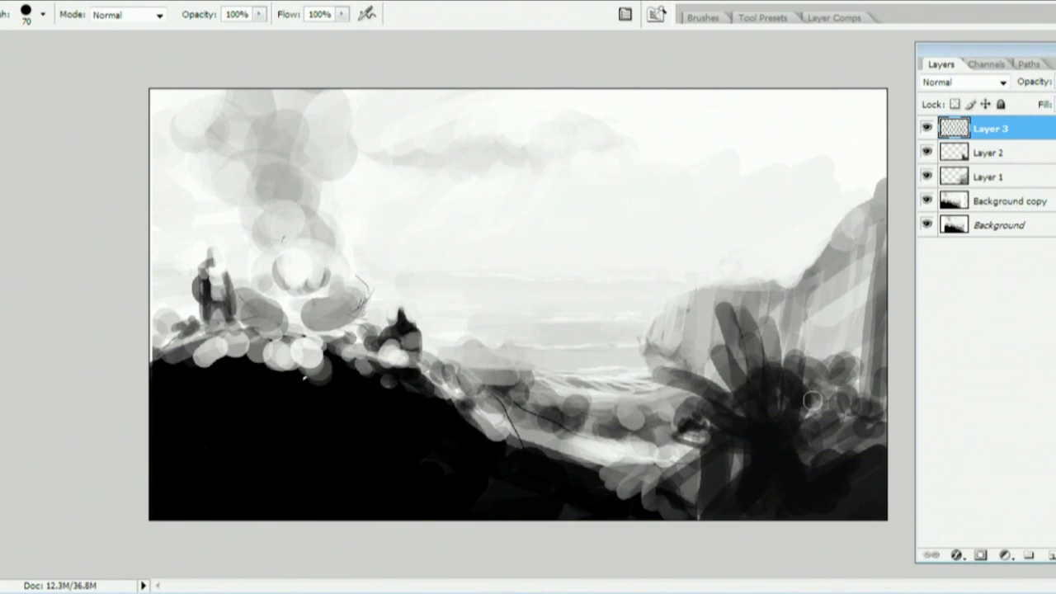
Refine the beach beside the plant with 30 px light and dark strokes and touch up the bushes behind it
{"action": "mouse_move", "coordinate": [672, 458]}
{"action": "left_mouse_down"}
{"action": "mouse_move", "coordinate": [639, 450]}
{"action": "mouse_move", "coordinate": [646, 441]}
{"action": "left_mouse_up"}
{"action": "mouse_move", "coordinate": [573, 438]}
{"action": "left_mouse_down"}
{"action": "mouse_move", "coordinate": [586, 457]}
{"action": "mouse_move", "coordinate": [607, 457]}
{"action": "left_mouse_up"}
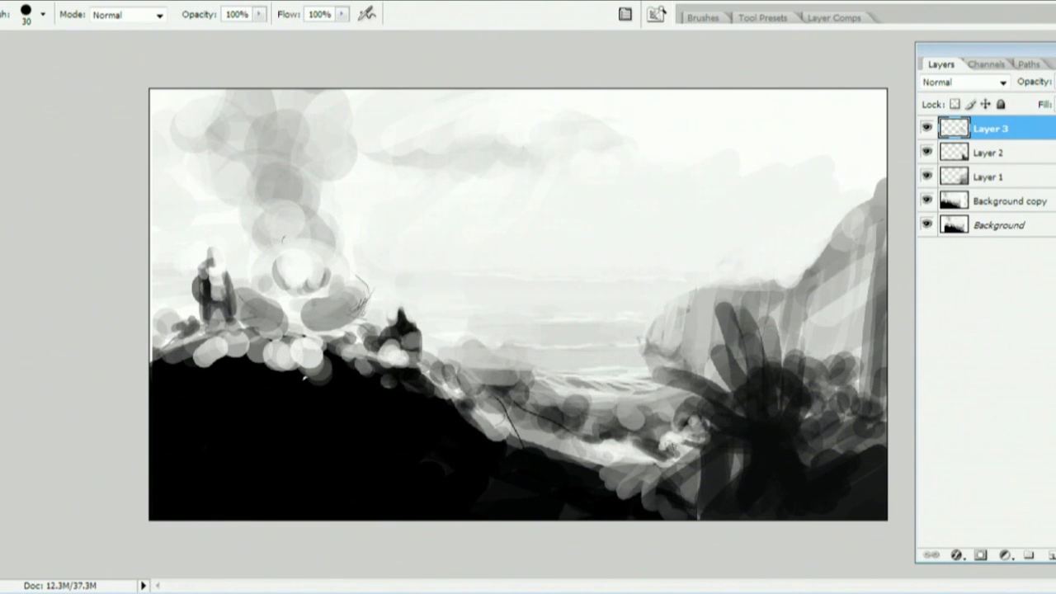
{"action": "left_click_drag", "start_coordinate": [669, 461], "coordinate": [629, 461]}
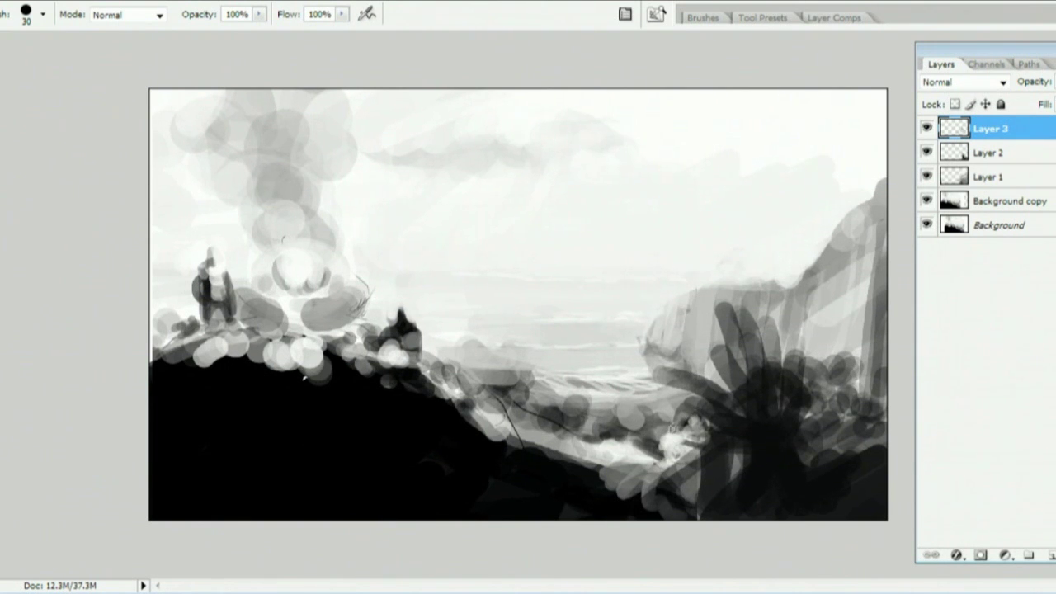
{"action": "mouse_move", "coordinate": [673, 429]}
{"action": "left_mouse_down"}
{"action": "mouse_move", "coordinate": [657, 439]}
{"action": "mouse_move", "coordinate": [685, 434]}
{"action": "left_mouse_up"}
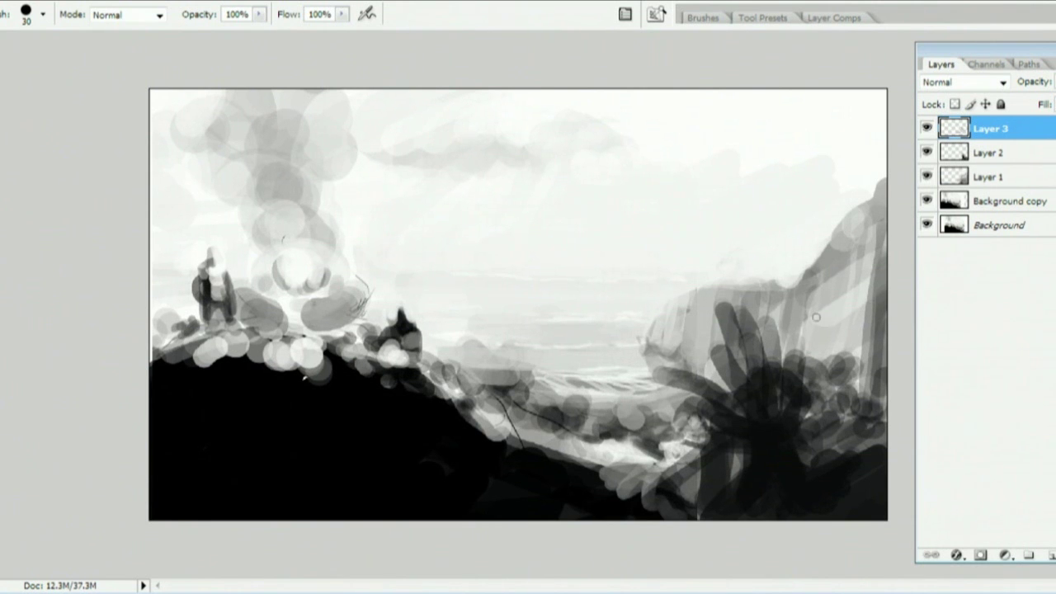
{"action": "left_click_drag", "start_coordinate": [827, 358], "coordinate": [812, 388]}
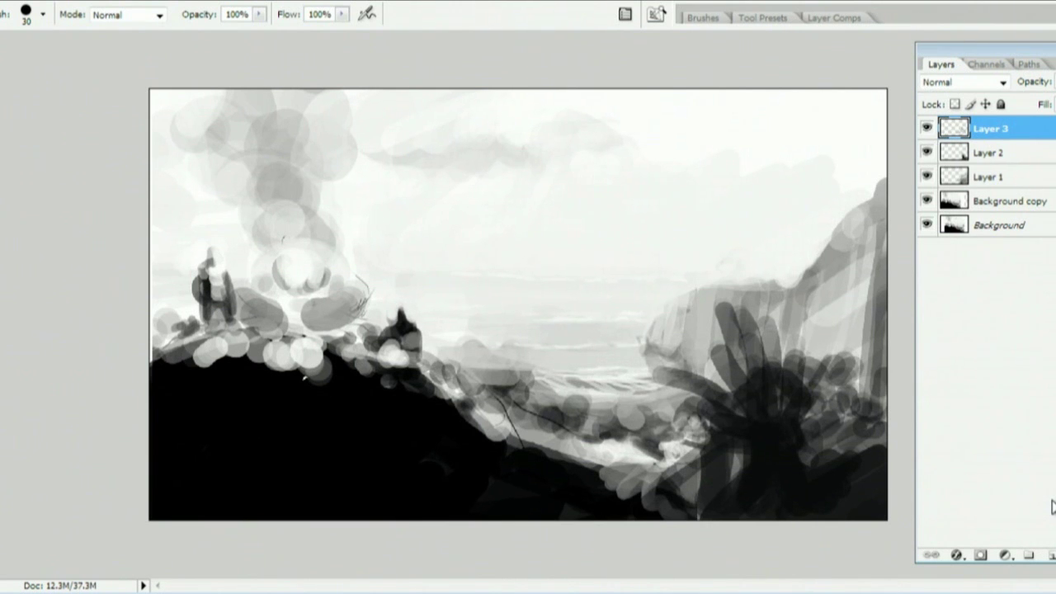
Merge Layer 3 down into Layer 2 and toggle the layer's visibility to compare the result
{"action": "left_click", "coordinate": [926, 152]}
{"action": "left_click", "coordinate": [926, 152]}
{"action": "key", "text": "ctrl+e"}
{"action": "left_click", "coordinate": [926, 128]}
{"action": "left_click", "coordinate": [927, 128]}
Erase the long fronds rising above the foreground plant with a large eraser, enlarged from 175 to 300 px
{"action": "key", "text": "e"}
{"action": "key", "text": "]"}
{"action": "key", "text": "]"}
{"action": "key", "text": "]"}
{"action": "key", "text": "]"}
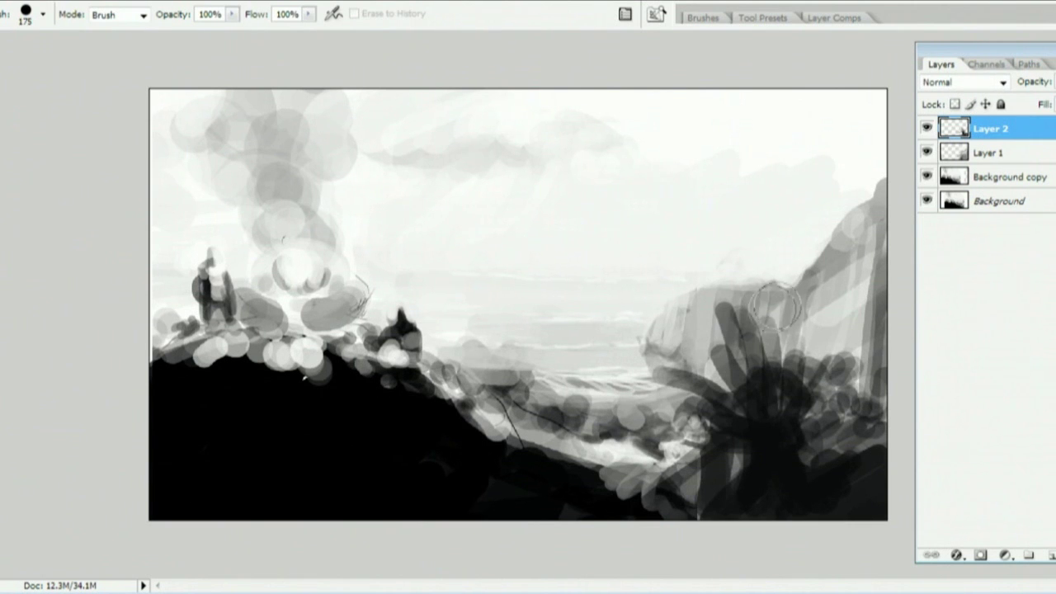
{"action": "mouse_move", "coordinate": [775, 317]}
{"action": "left_mouse_down"}
{"action": "mouse_move", "coordinate": [739, 322]}
{"action": "mouse_move", "coordinate": [740, 334]}
{"action": "mouse_move", "coordinate": [681, 354]}
{"action": "mouse_move", "coordinate": [683, 340]}
{"action": "left_mouse_up"}
{"action": "left_click_drag", "start_coordinate": [749, 330], "coordinate": [765, 345]}
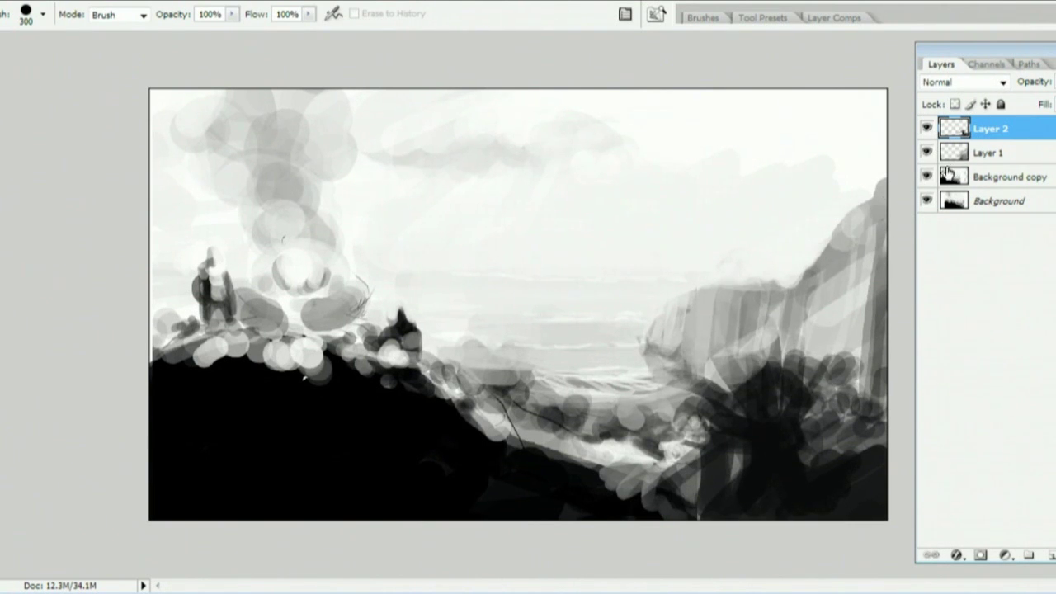
Add a new empty layer above Layer 2
{"action": "key", "text": "b"}
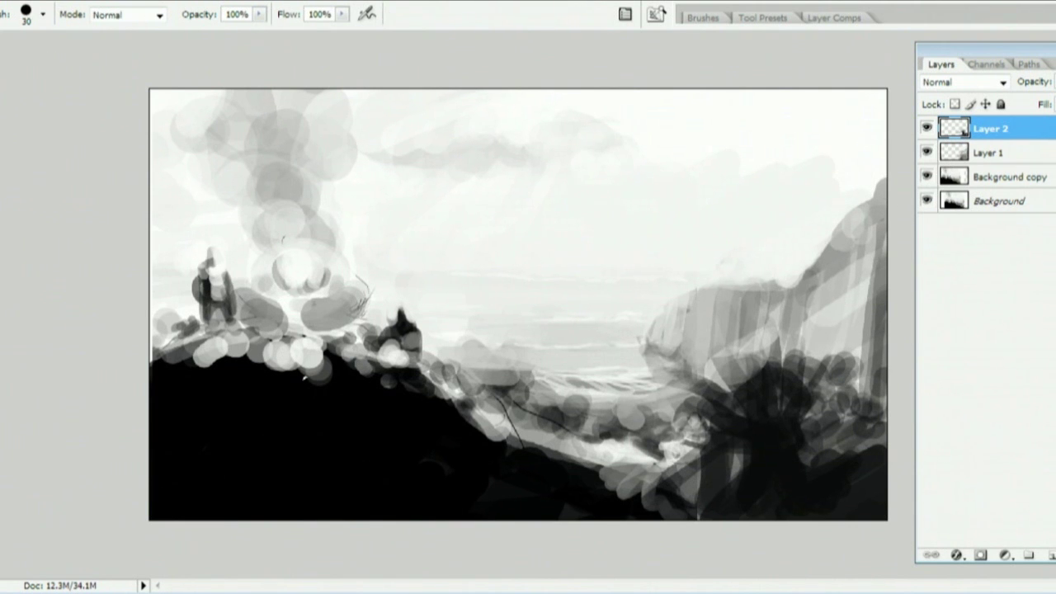
{"action": "key", "text": "m"}
{"action": "left_click", "coordinate": [1028, 554]}
{"action": "key", "text": "u"}
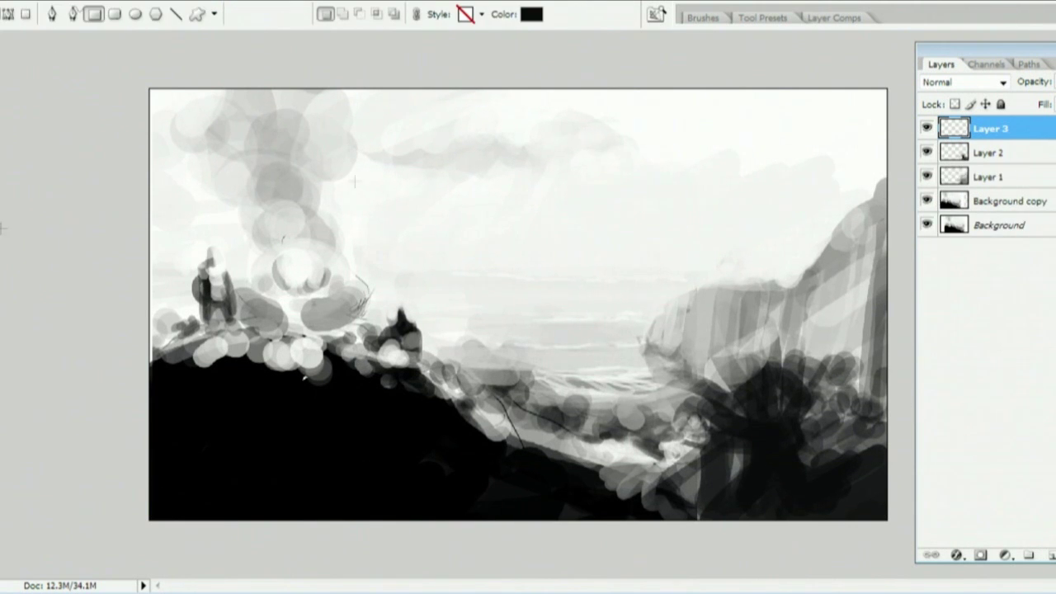
{"action": "left_click_drag", "start_coordinate": [894, 84], "coordinate": [798, 549]}
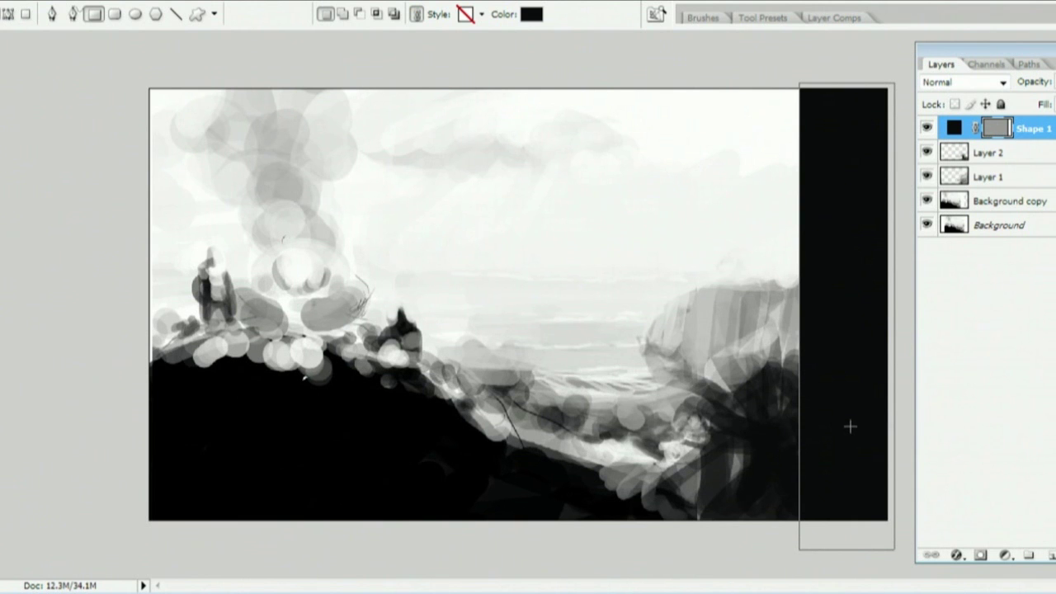
{"action": "key", "text": "ctrl+z"}
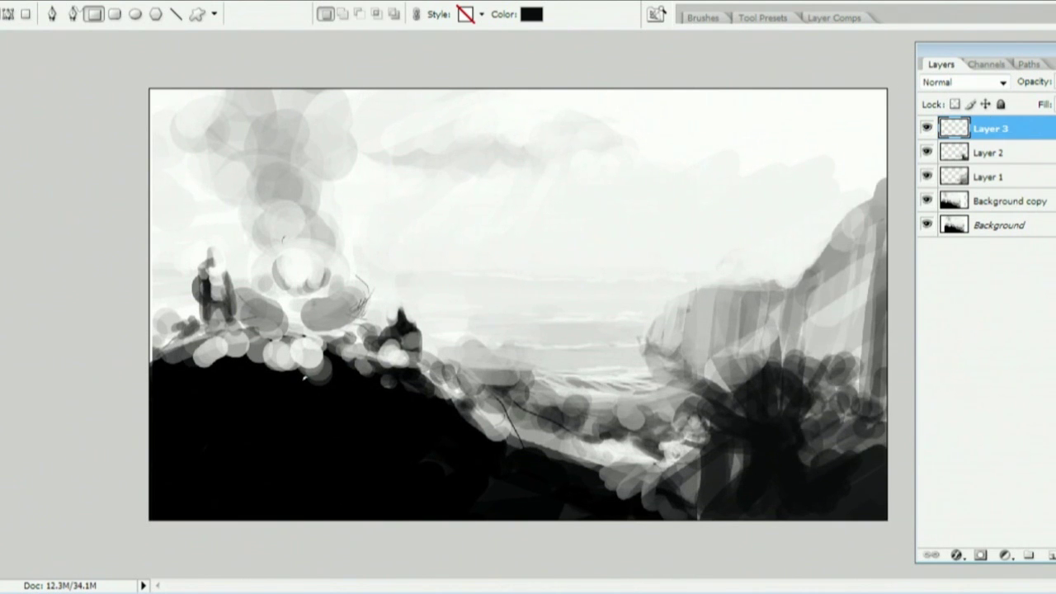
{"action": "key", "text": "m"}
{"action": "left_click_drag", "start_coordinate": [107, 72], "coordinate": [857, 498]}
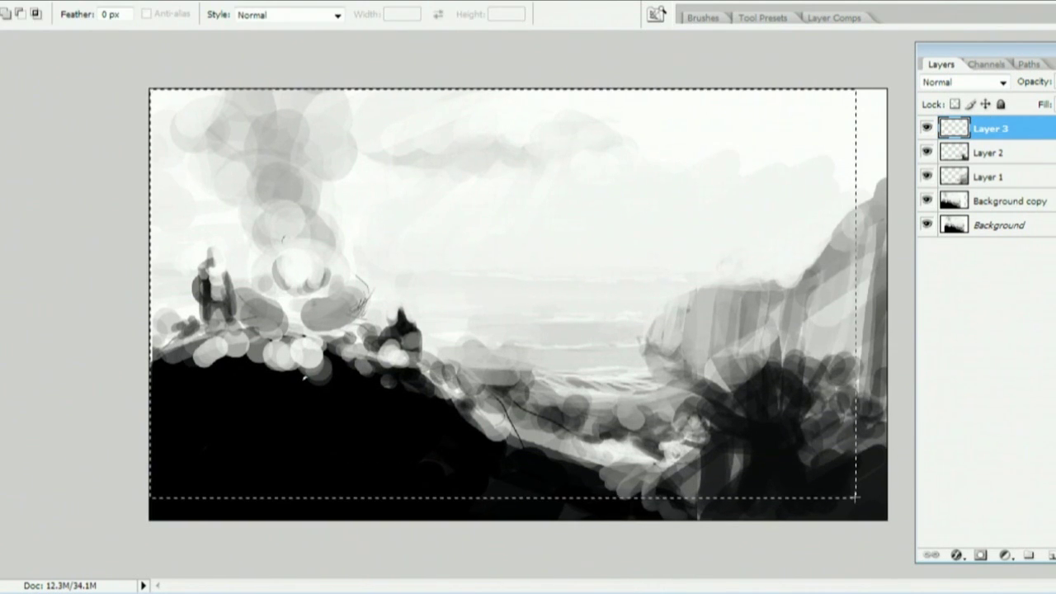
{"action": "key", "text": "ctrl+d"}
Move the foreground plant on Layer 2 horizontally toward the cliff-side edge of the canvas
{"action": "left_click", "coordinate": [919, 181]}
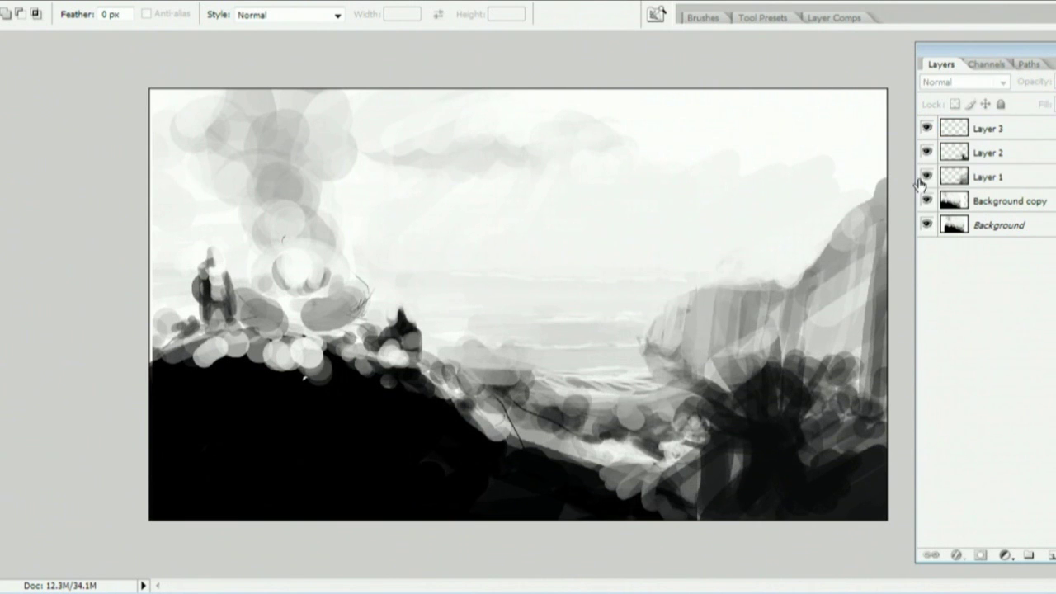
{"action": "left_click", "coordinate": [954, 155]}
{"action": "key", "text": "v"}
{"action": "left_click_drag", "start_coordinate": [513, 250], "coordinate": [600, 252]}
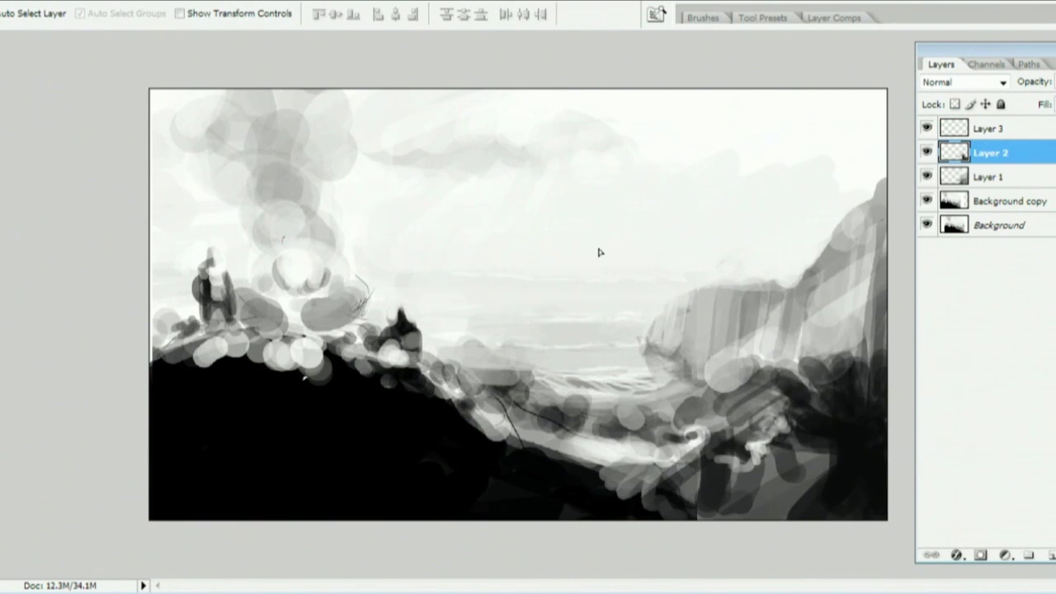
{"action": "key", "text": "Tab"}
{"action": "key", "text": "Tab"}
Add a layer above Layer 2 and paint 30 px strokes over the foreground rocks and the lower end of the slope
{"action": "key", "text": "b"}
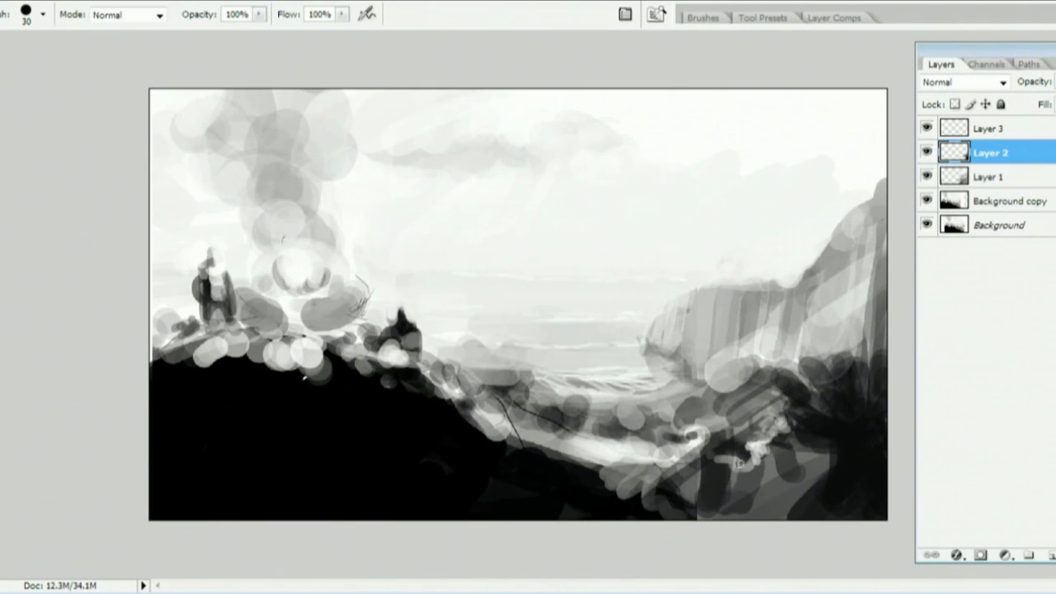
{"action": "left_click", "coordinate": [1051, 561]}
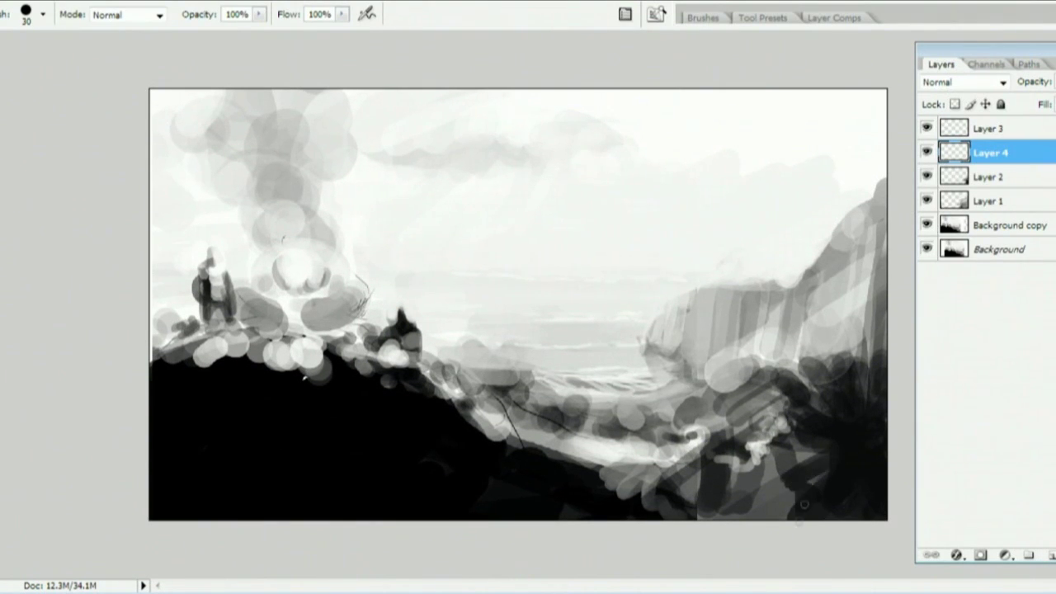
{"action": "mouse_move", "coordinate": [763, 507]}
{"action": "left_mouse_down"}
{"action": "mouse_move", "coordinate": [642, 502]}
{"action": "mouse_move", "coordinate": [797, 500]}
{"action": "left_mouse_up"}
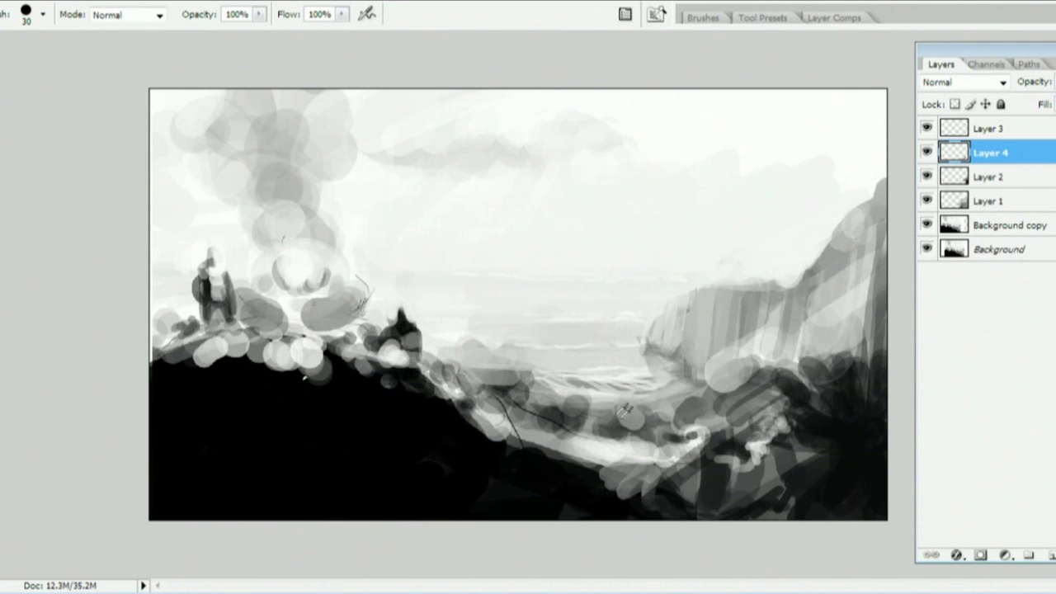
{"action": "mouse_move", "coordinate": [528, 443]}
{"action": "left_mouse_down"}
{"action": "mouse_move", "coordinate": [589, 482]}
{"action": "mouse_move", "coordinate": [596, 509]}
{"action": "left_mouse_up"}
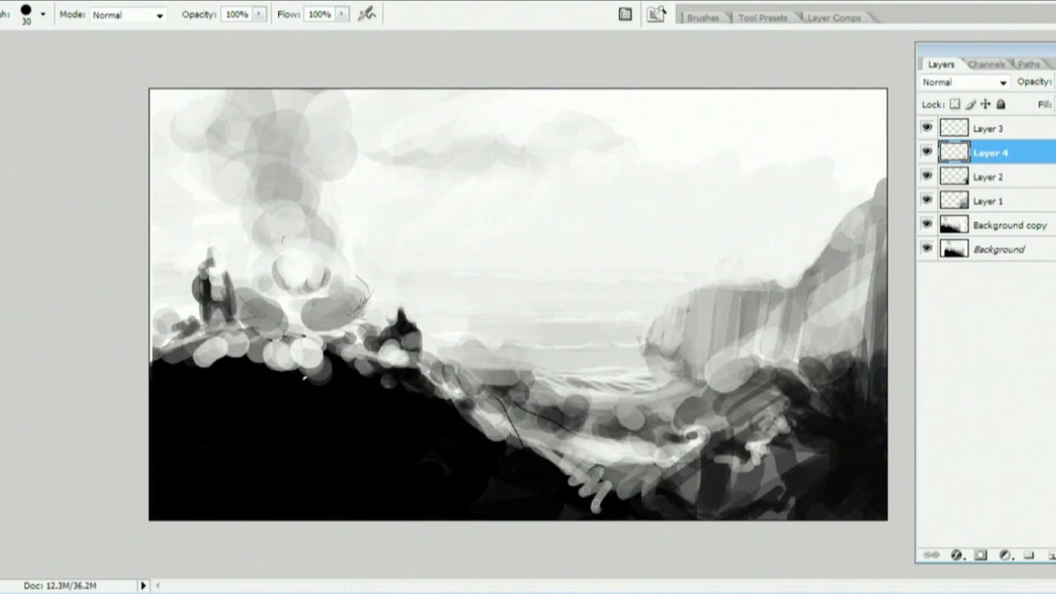
{"action": "left_click_drag", "start_coordinate": [533, 452], "coordinate": [600, 488]}
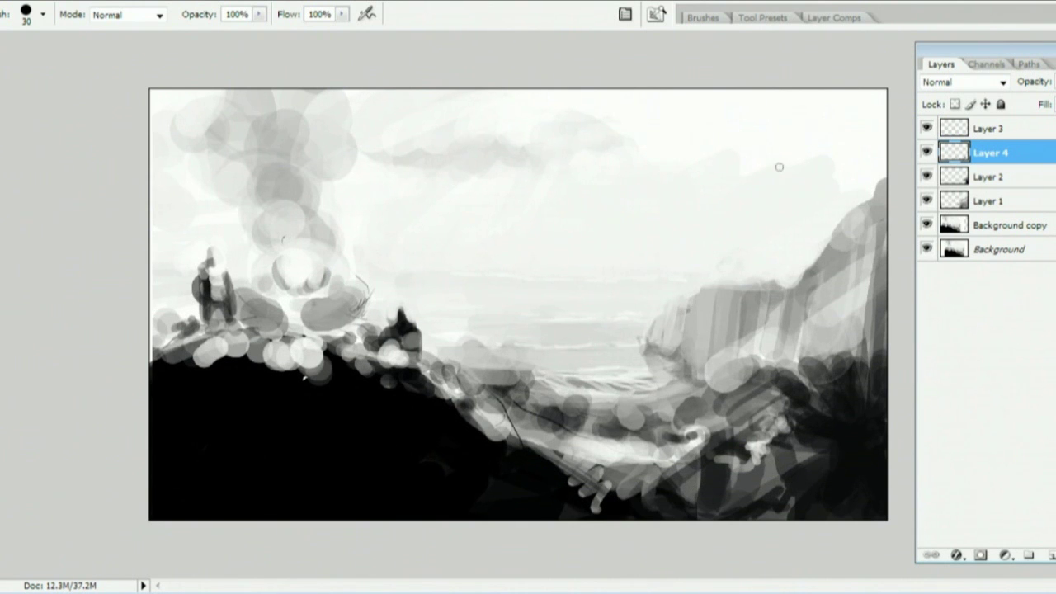
Enlarge the brush to 60 px and dab light tones over the gray patches around the fire on the hill
{"action": "key", "text": "]"}
{"action": "key", "text": "]"}
{"action": "key", "text": "]"}
{"action": "mouse_move", "coordinate": [305, 302]}
{"action": "left_mouse_down"}
{"action": "mouse_move", "coordinate": [306, 313]}
{"action": "mouse_move", "coordinate": [330, 306]}
{"action": "mouse_move", "coordinate": [320, 317]}
{"action": "left_mouse_up"}
{"action": "mouse_move", "coordinate": [256, 297]}
{"action": "left_mouse_down"}
{"action": "mouse_move", "coordinate": [280, 319]}
{"action": "mouse_move", "coordinate": [281, 307]}
{"action": "mouse_move", "coordinate": [257, 317]}
{"action": "left_mouse_up"}
{"action": "left_click", "coordinate": [330, 272], "text": "alt"}
{"action": "left_click", "coordinate": [313, 293]}
{"action": "left_click", "coordinate": [308, 309]}
Reduce the brush to 20 px, paint finer strokes at the fire's base and touch up the two figures beside it
{"action": "key", "text": "["}
{"action": "key", "text": "["}
{"action": "key", "text": "["}
{"action": "key", "text": "["}
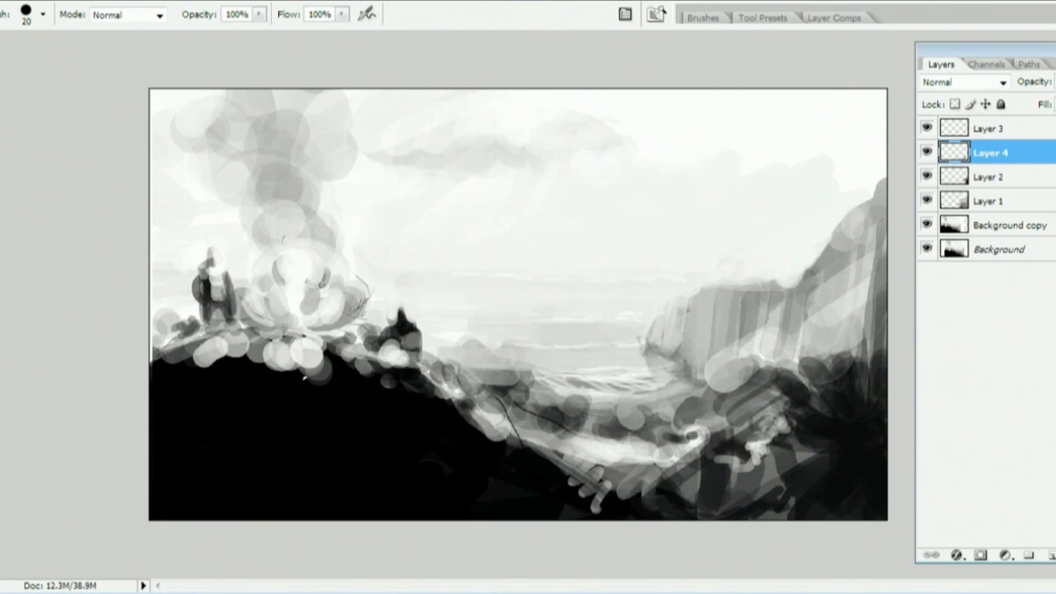
{"action": "mouse_move", "coordinate": [345, 286]}
{"action": "left_mouse_down"}
{"action": "mouse_move", "coordinate": [314, 326]}
{"action": "mouse_move", "coordinate": [285, 319]}
{"action": "mouse_move", "coordinate": [335, 334]}
{"action": "left_mouse_up"}
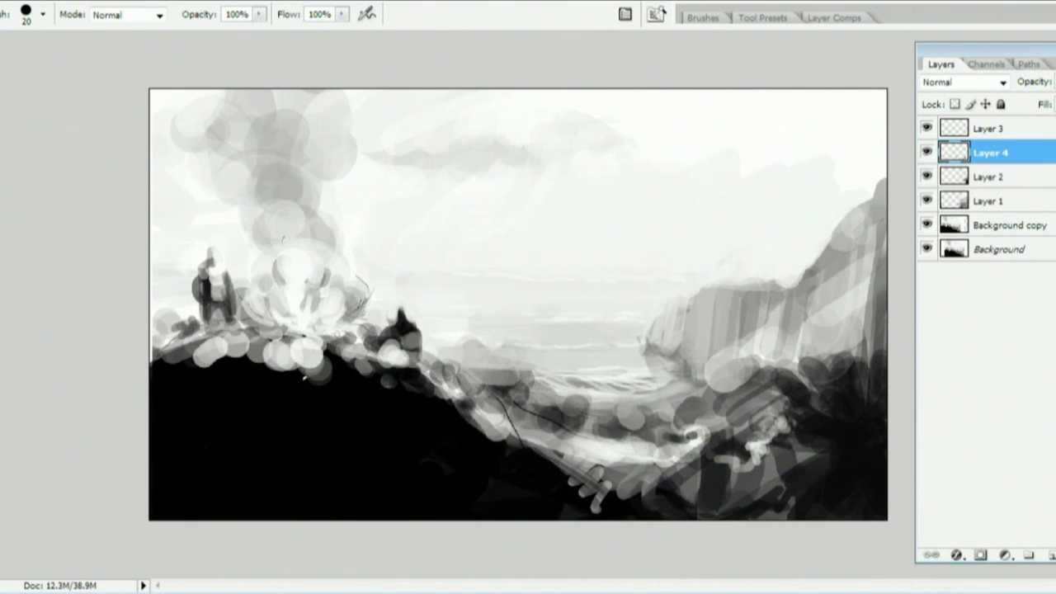
{"action": "left_click_drag", "start_coordinate": [399, 321], "coordinate": [399, 333]}
{"action": "mouse_move", "coordinate": [218, 273]}
{"action": "left_mouse_down"}
{"action": "mouse_move", "coordinate": [223, 289]}
{"action": "mouse_move", "coordinate": [210, 281]}
{"action": "left_mouse_up"}
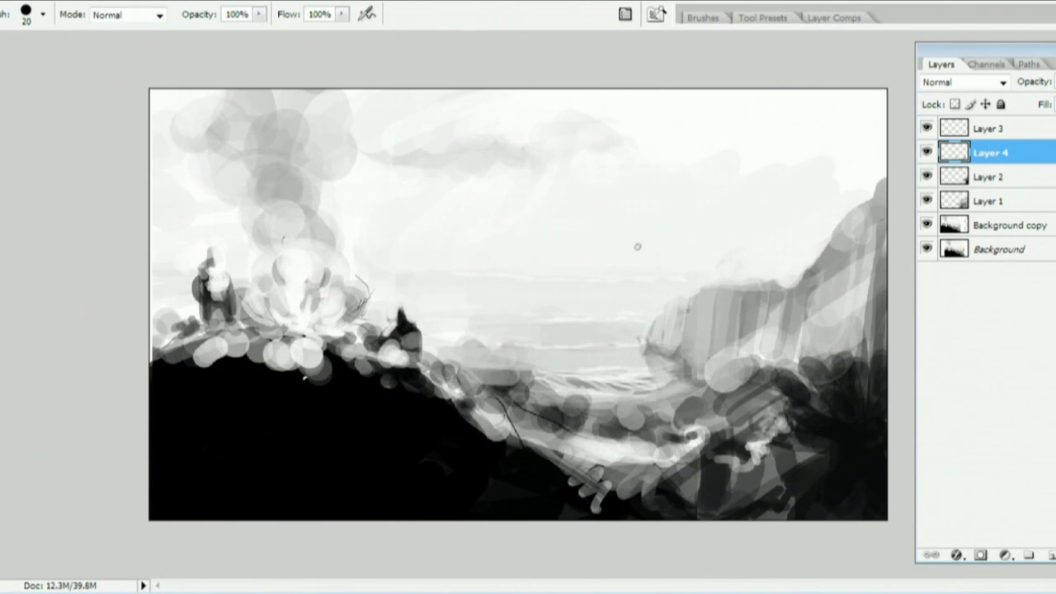
Refine the top edge of the distant cliff with a 40 px brush and undo the last strokes up its slope
{"action": "key", "text": "bracketright"}
{"action": "key", "text": "bracketright"}
{"action": "mouse_move", "coordinate": [773, 277]}
{"action": "left_mouse_down"}
{"action": "mouse_move", "coordinate": [788, 278]}
{"action": "mouse_move", "coordinate": [731, 284]}
{"action": "left_mouse_up"}
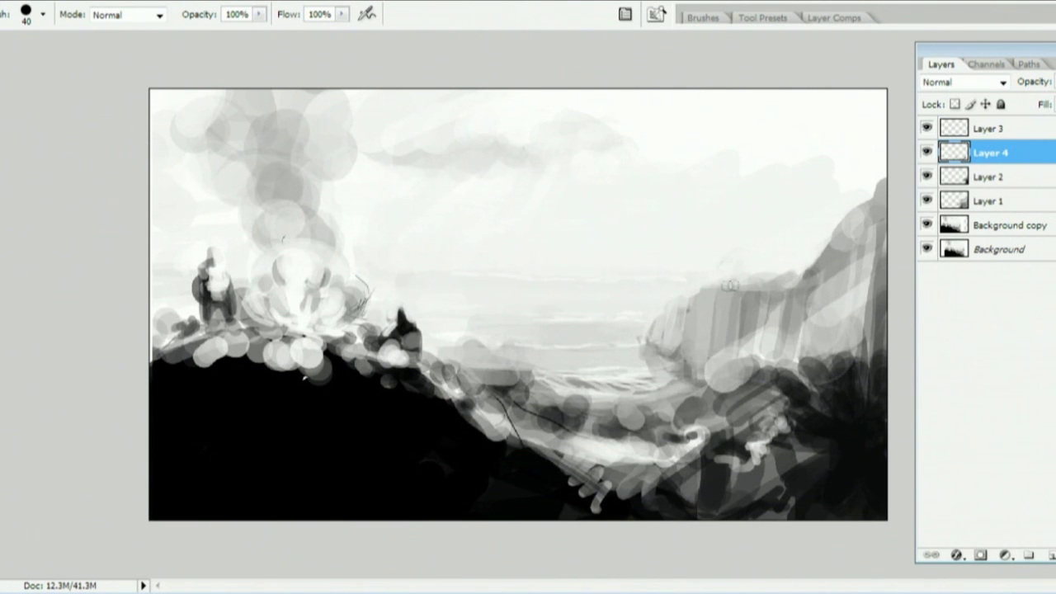
{"action": "mouse_move", "coordinate": [834, 236]}
{"action": "left_mouse_down"}
{"action": "mouse_move", "coordinate": [863, 172]}
{"action": "mouse_move", "coordinate": [868, 189]}
{"action": "mouse_move", "coordinate": [892, 154]}
{"action": "left_mouse_up"}
{"action": "key", "text": "ctrl+alt+z"}
{"action": "key", "text": "ctrl+alt+z"}
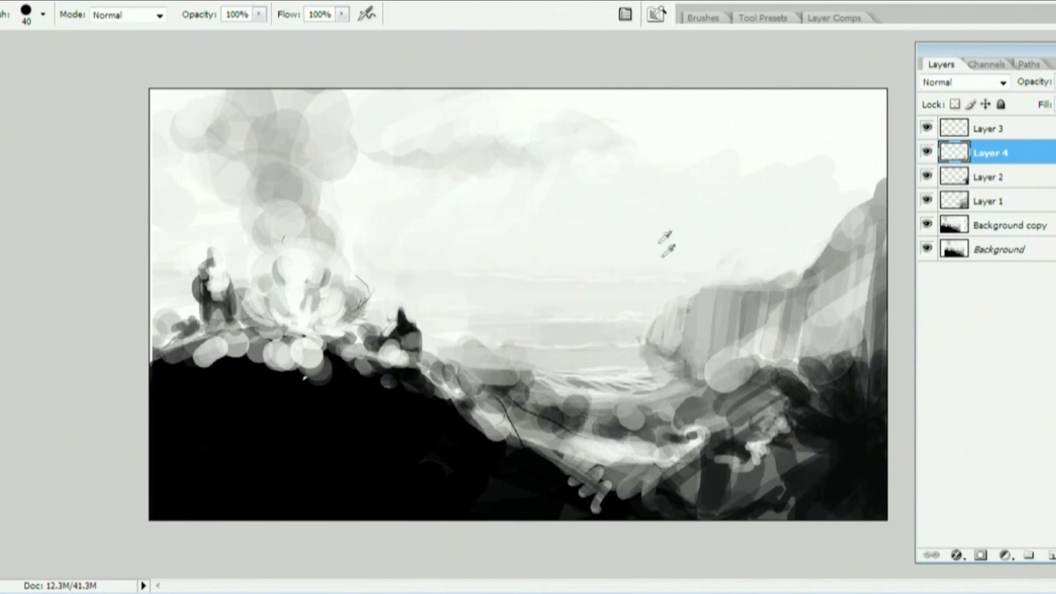
Dab a gray spot on the sea near the horizon and trim it into a small sail shape with a 50 px eraser
{"action": "left_click", "coordinate": [594, 306]}
{"action": "key", "text": "e"}
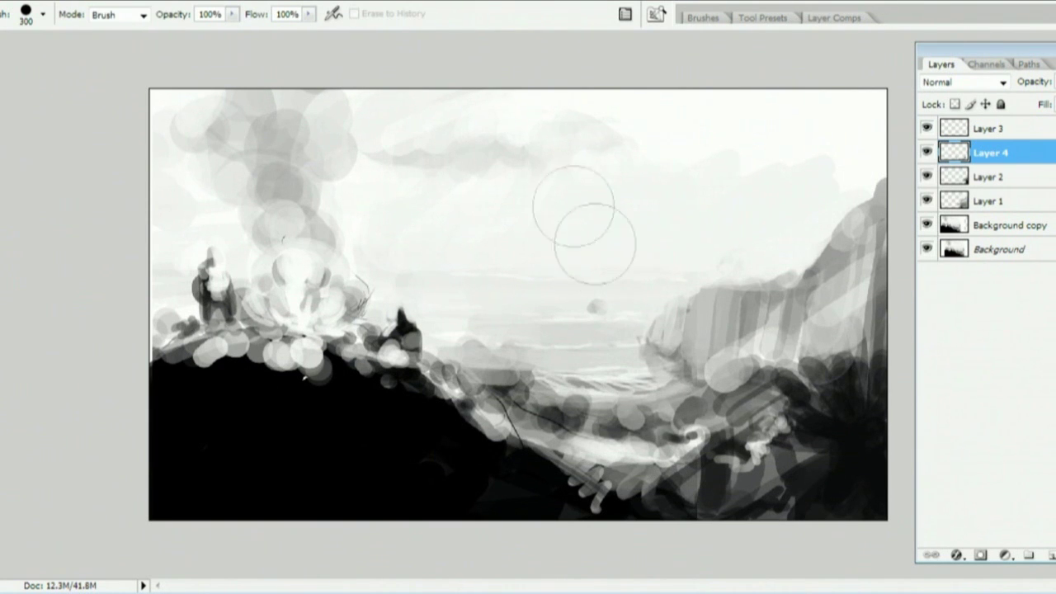
{"action": "left_click_drag", "start_coordinate": [593, 297], "coordinate": [579, 308]}
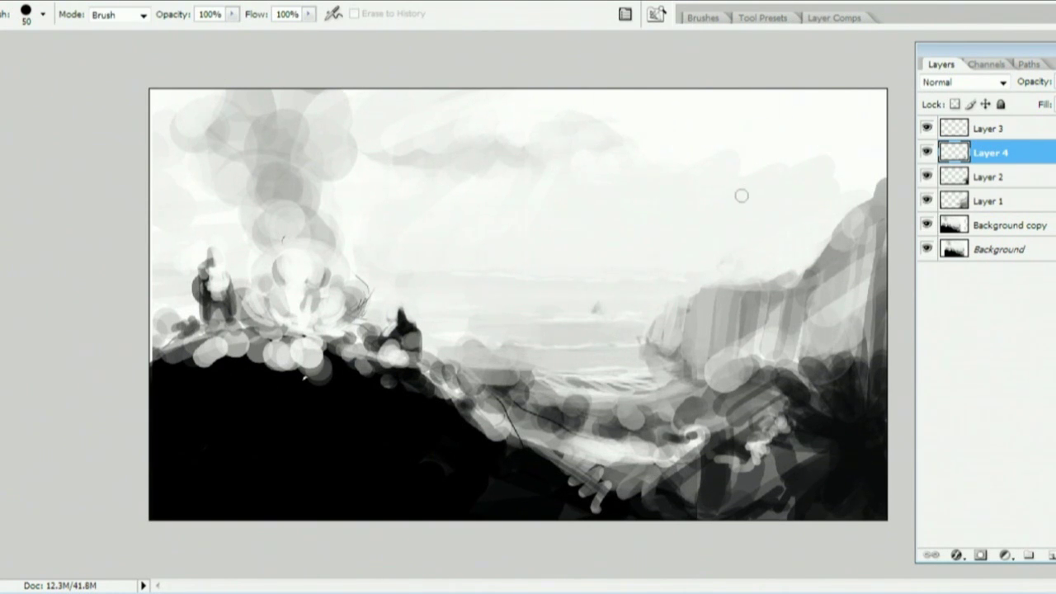
{"action": "left_click", "coordinate": [1029, 554]}
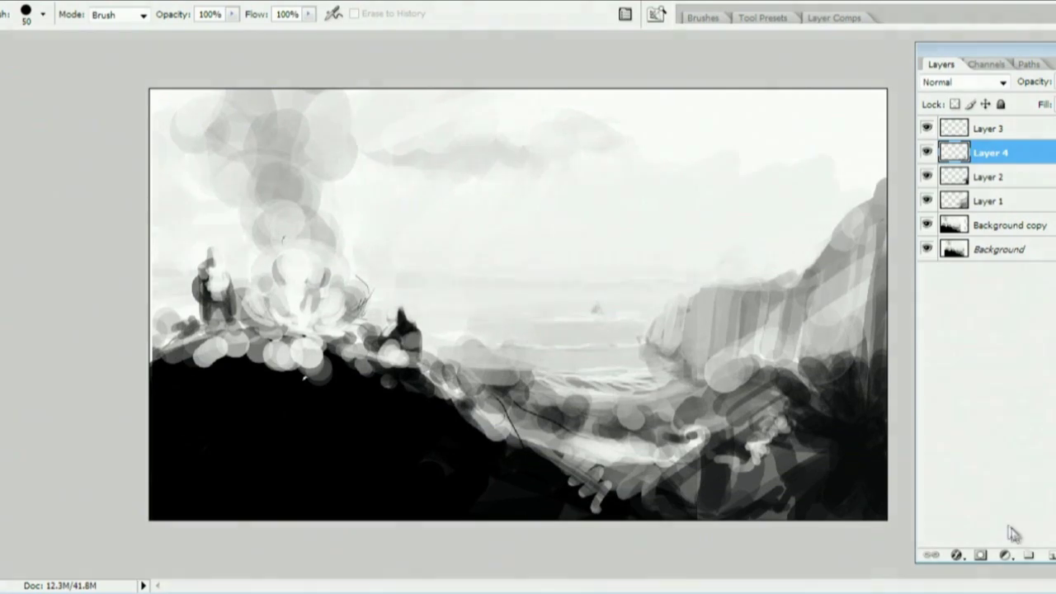